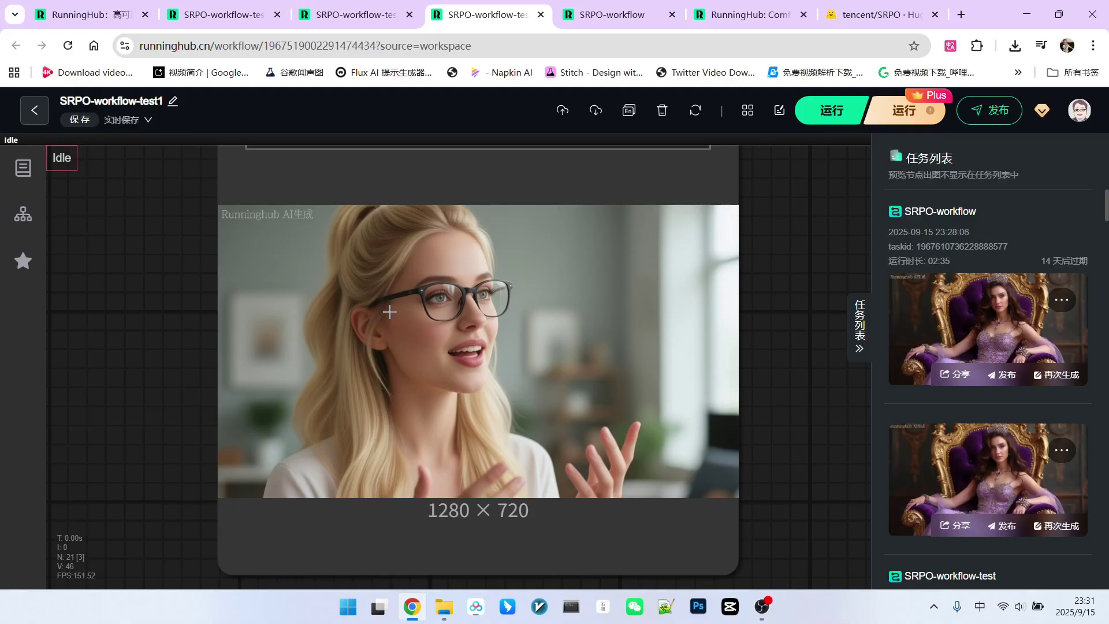
- Examine the face, hair and glasses of the blonde woman in the 1280 × 720 source image at close range
scroll(381, 289, up, 2)
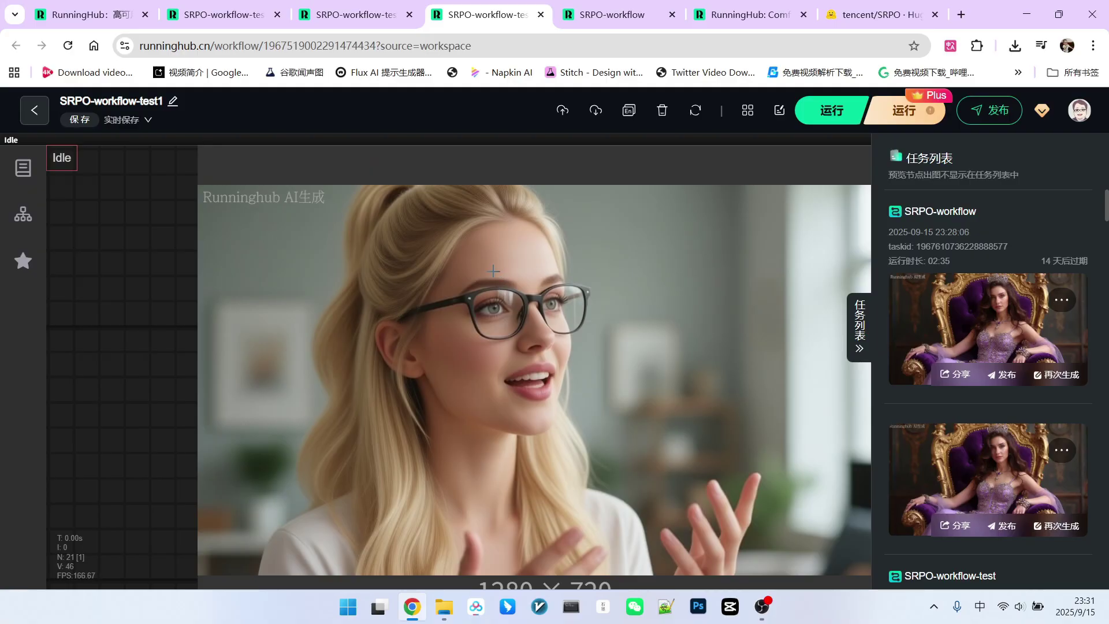
scroll(431, 205, up, 3)
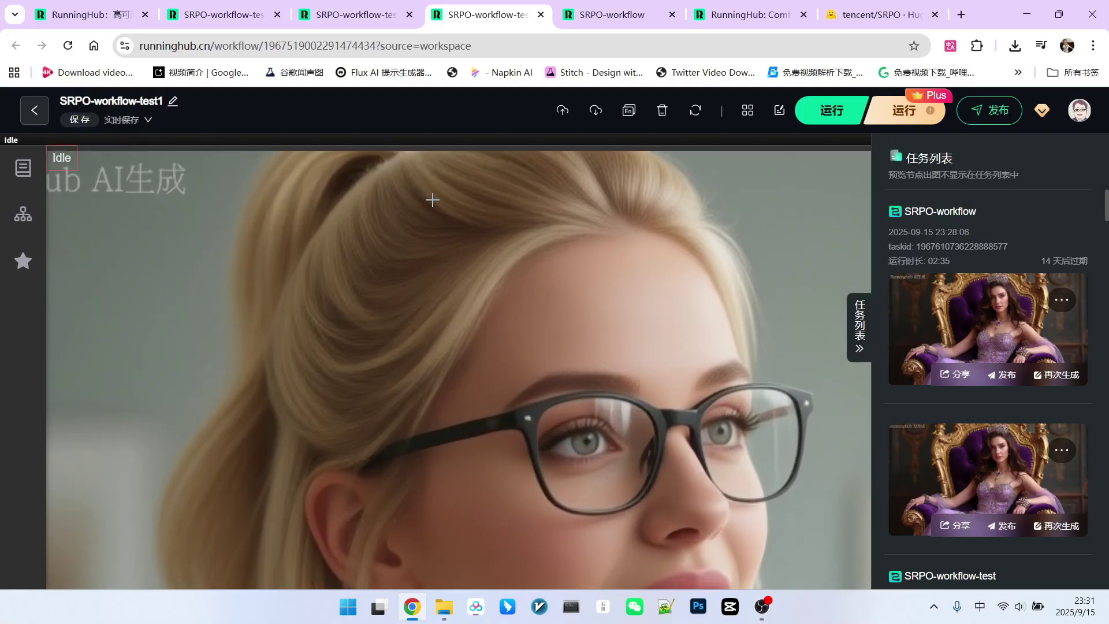
scroll(433, 199, up, 2)
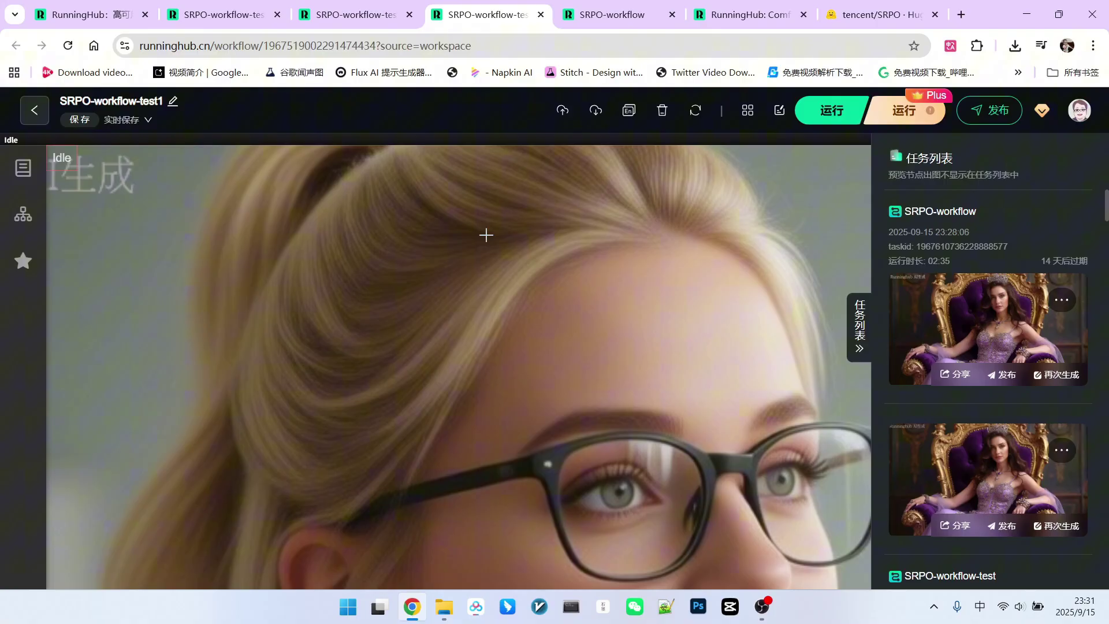
scroll(624, 380, down, 4)
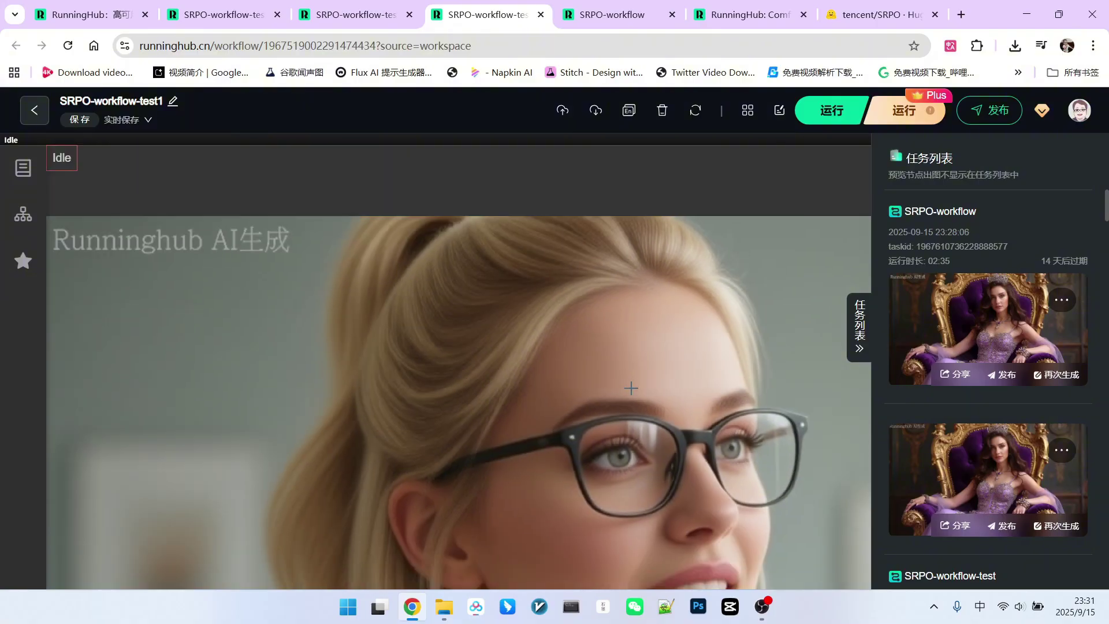
scroll(673, 398, up, 4)
scroll(682, 323, down, 4)
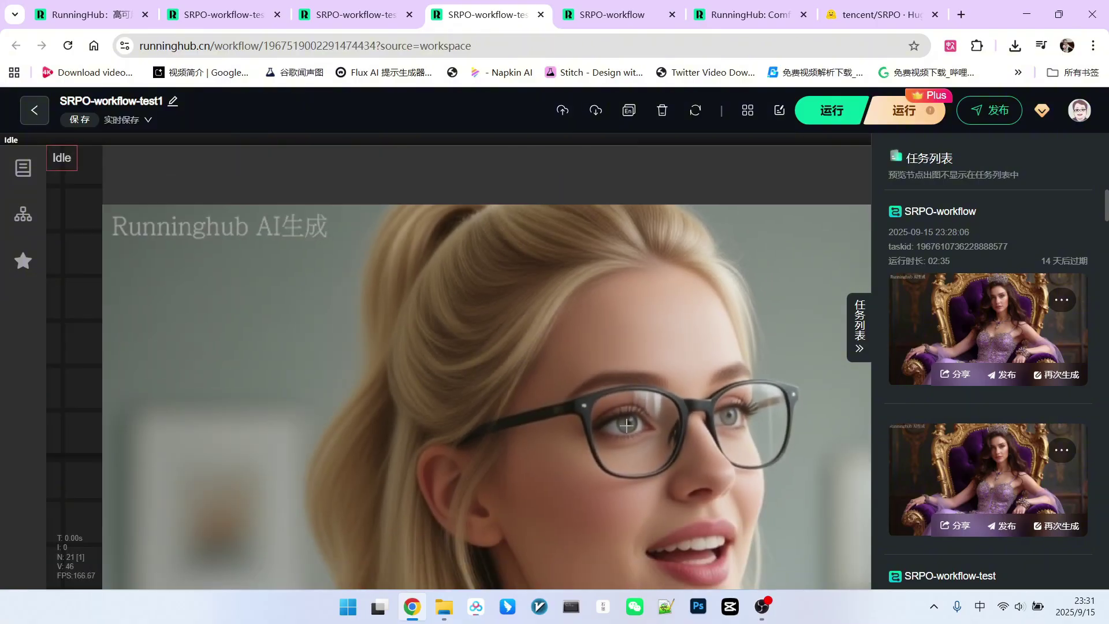
scroll(520, 414, up, 4)
scroll(509, 379, down, 3)
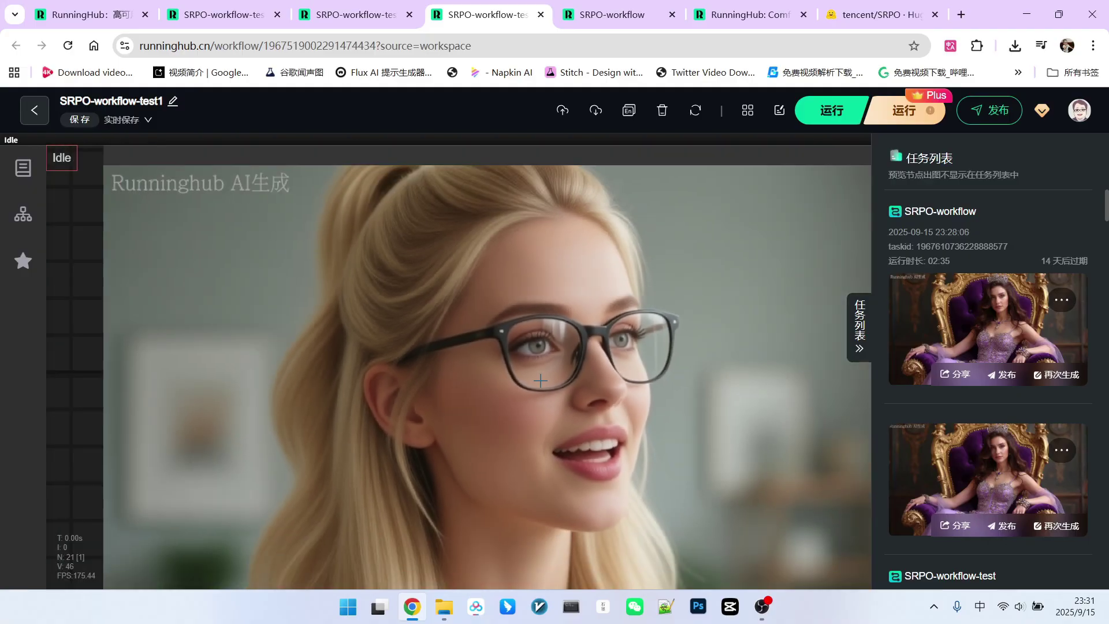
scroll(540, 380, down, 5)
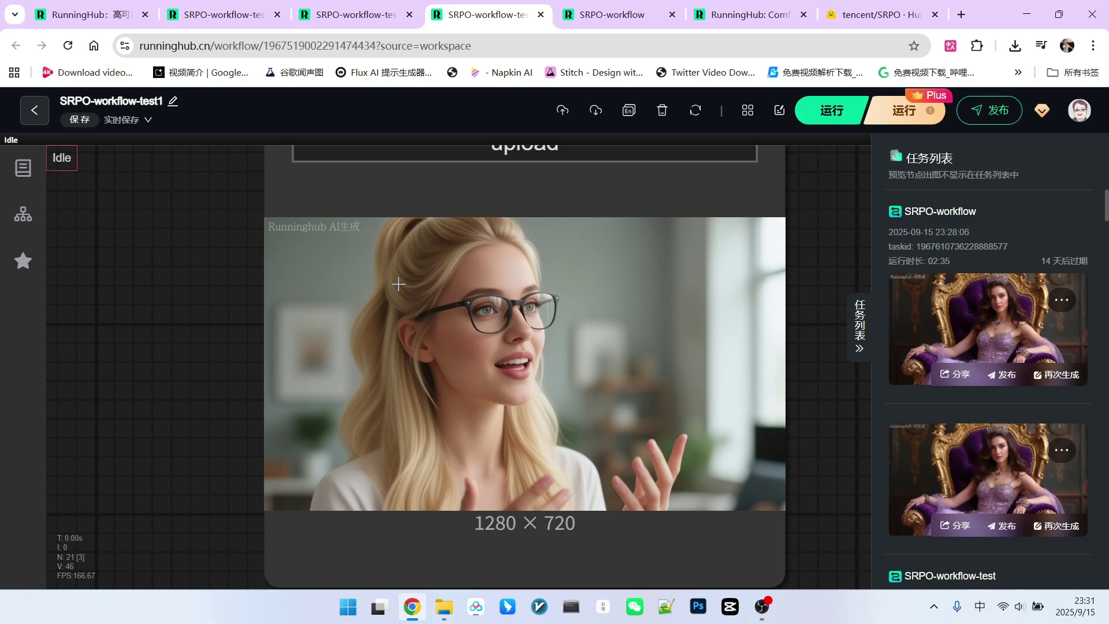
- Examine the hair strands and forehead skin of the blonde woman in the workflow's saved output image
drag(816, 371, 825, 394)
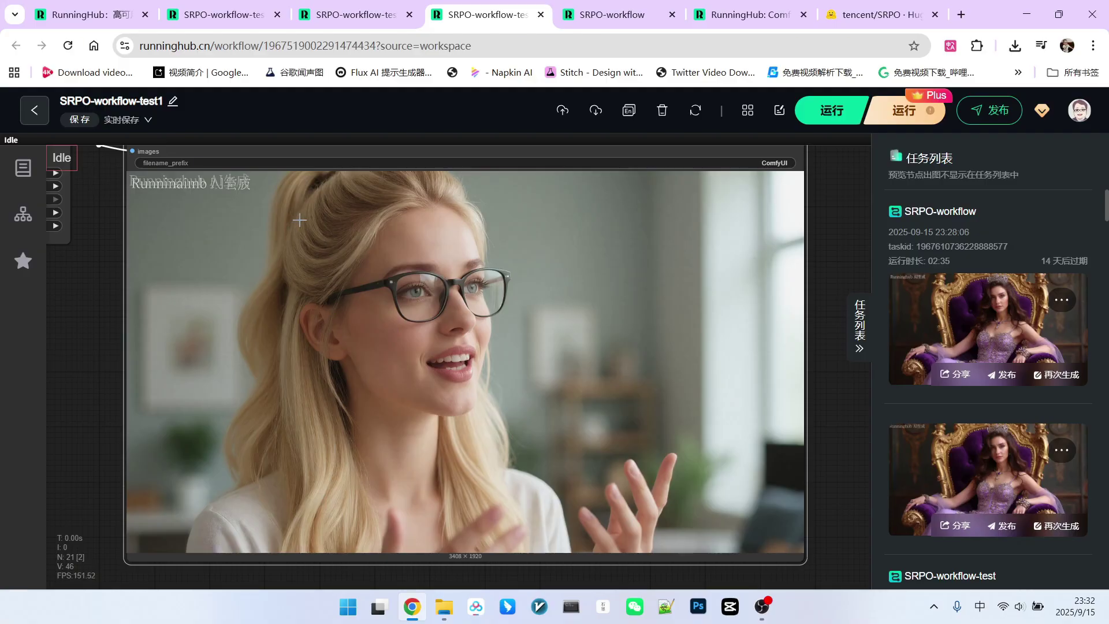
drag(321, 223, 329, 231)
scroll(329, 220, up, 10)
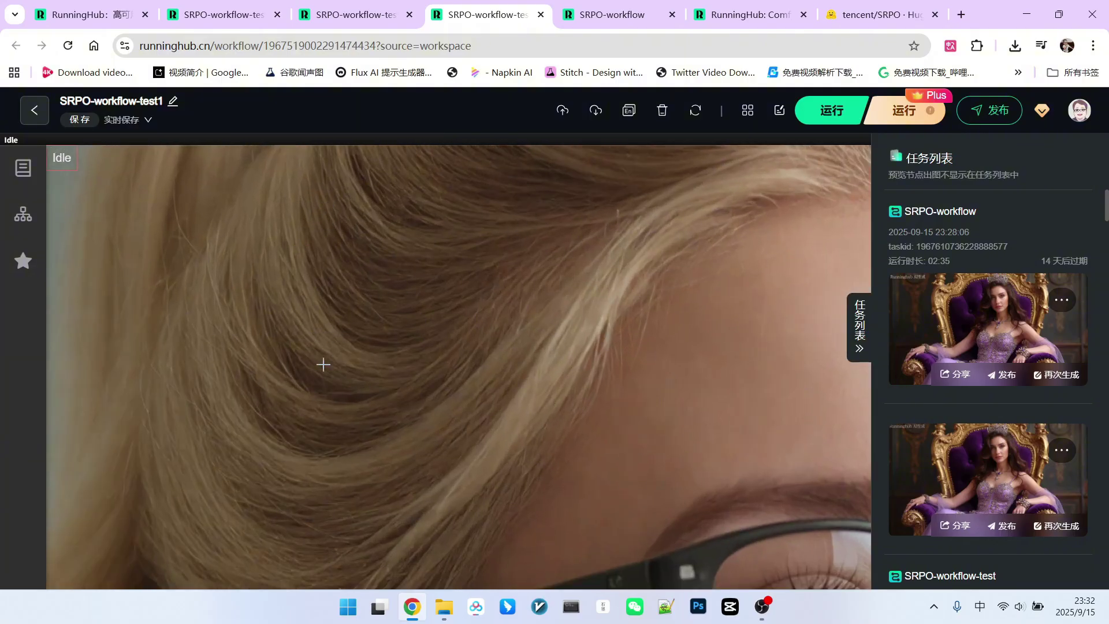
scroll(354, 307, down, 3)
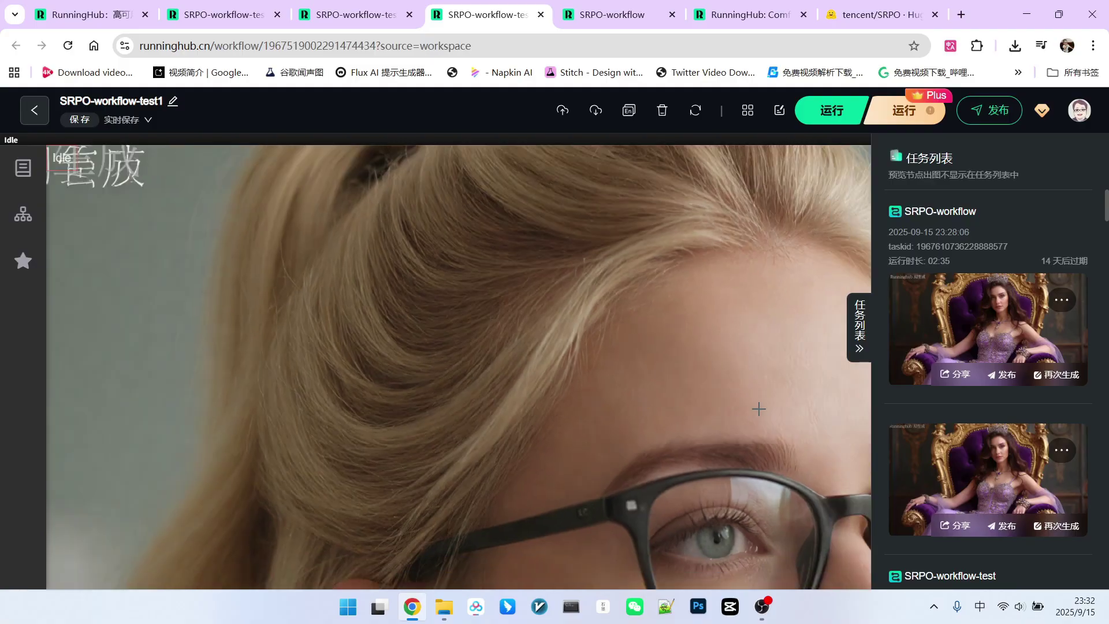
scroll(759, 409, up, 2)
drag(787, 419, 479, 371)
scroll(500, 370, up, 3)
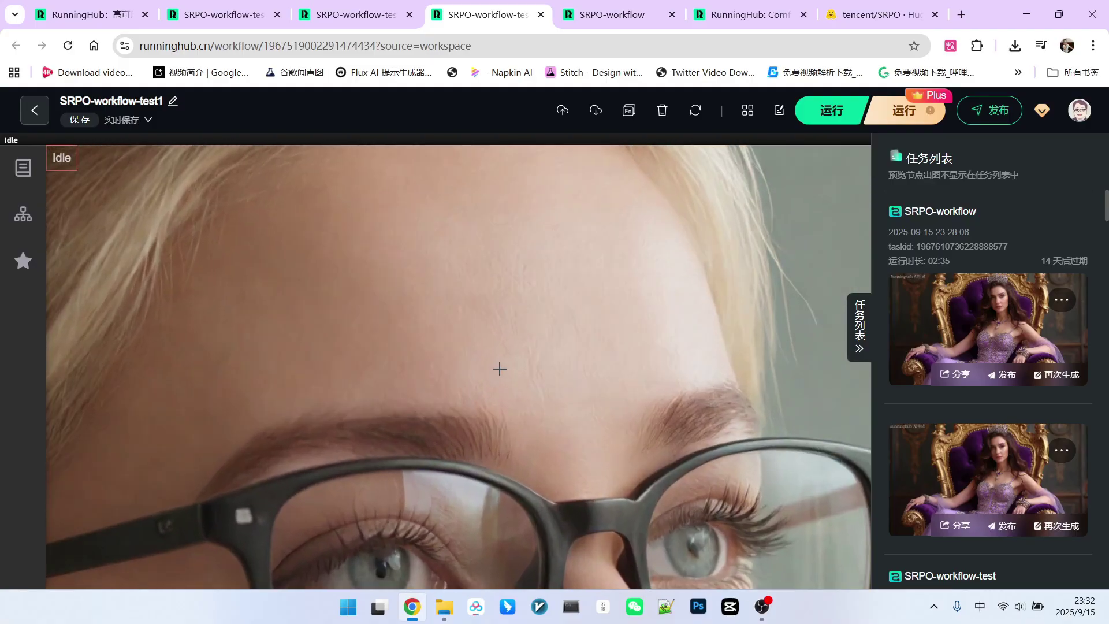
- Inspect the eyes, glasses, skin and mouth in the output image, ending with an overview of the whole node graph
scroll(499, 369, up, 1)
scroll(543, 379, up, 1)
drag(537, 421, 561, 198)
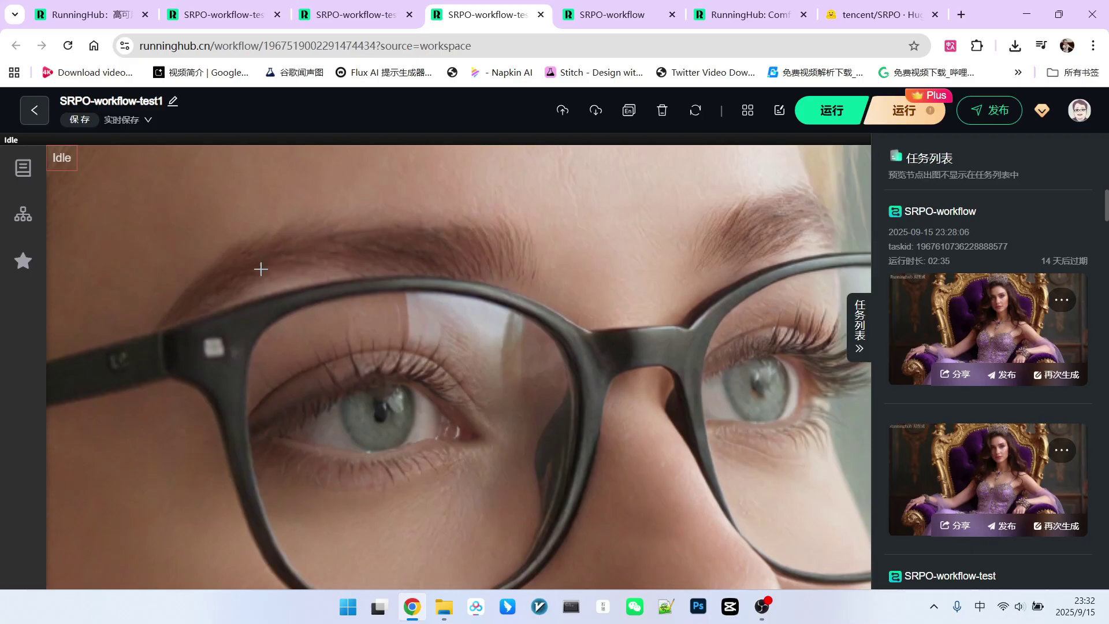
scroll(405, 457, up, 2)
scroll(457, 394, down, 4)
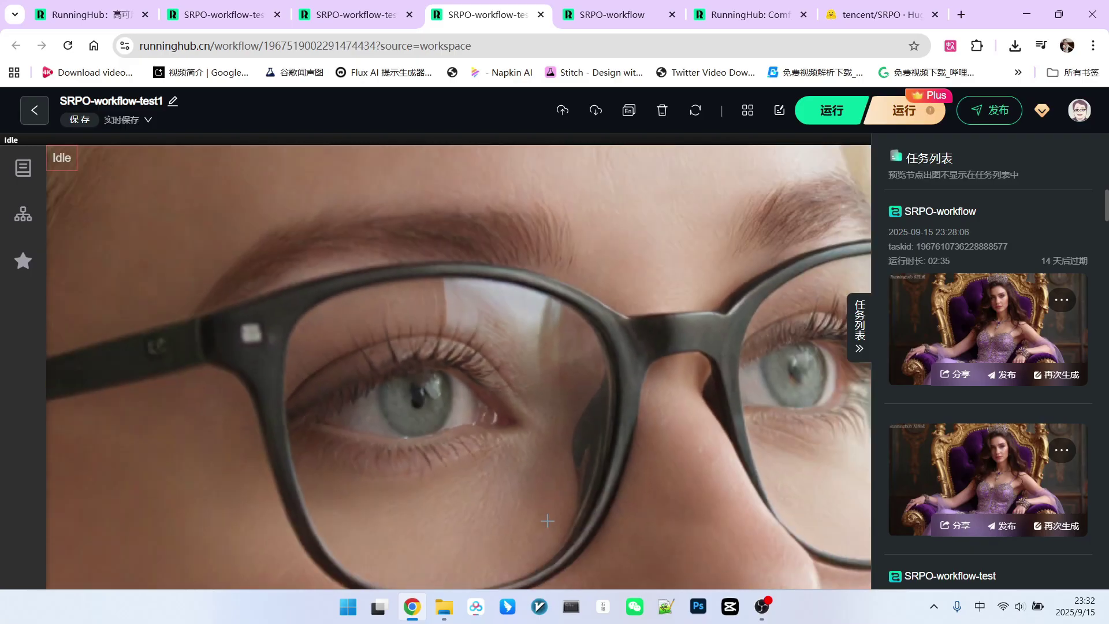
drag(547, 520, 435, 236)
drag(353, 411, 441, 286)
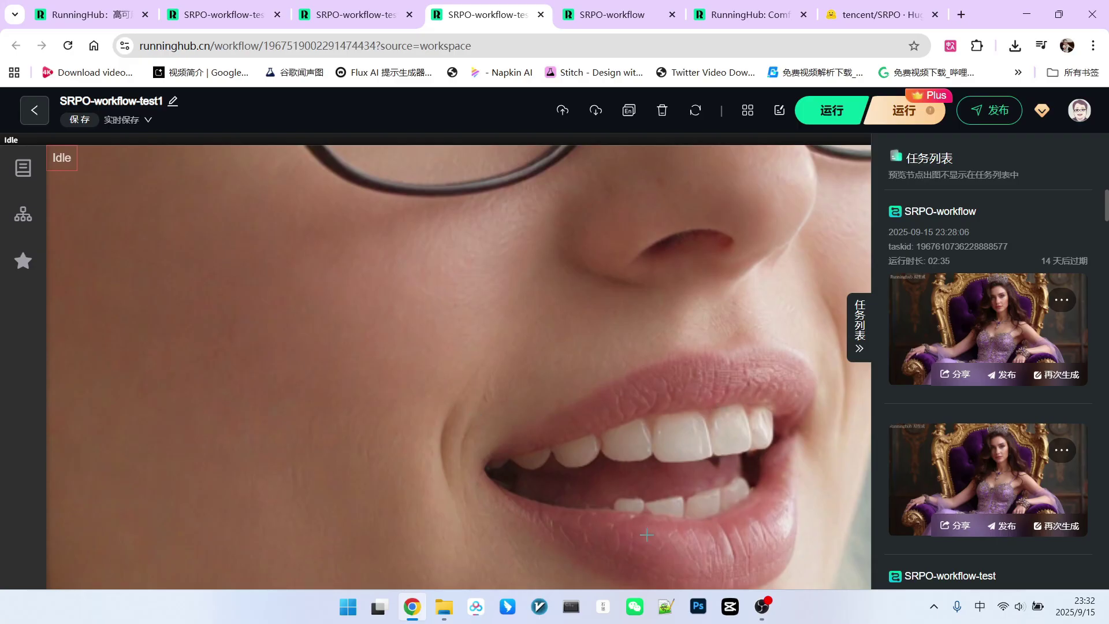
scroll(454, 380, down, 4)
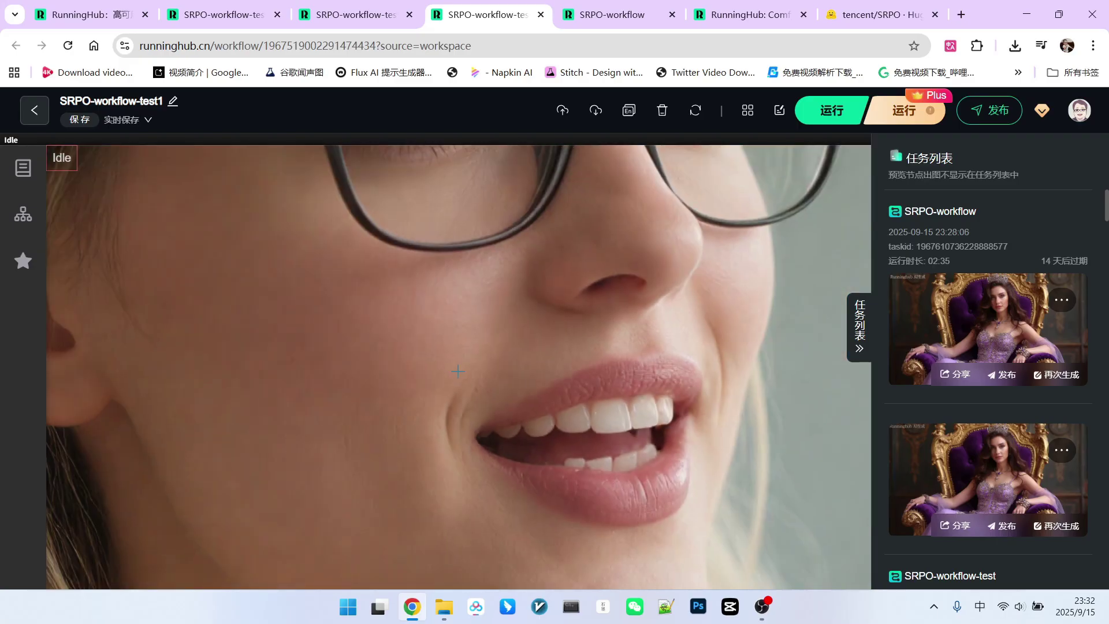
scroll(457, 371, down, 15)
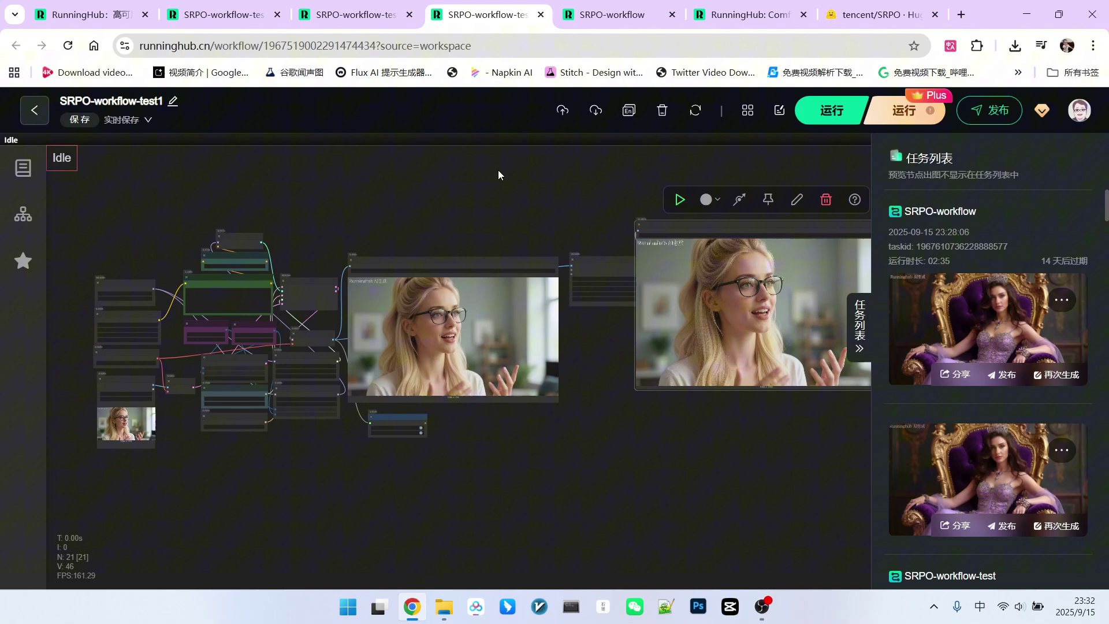
- In the SRPO-workflow-test2 workflow, compare the dark-haired woman's facial detail in the source image with the output image
click(360, 16)
scroll(616, 342, up, 1)
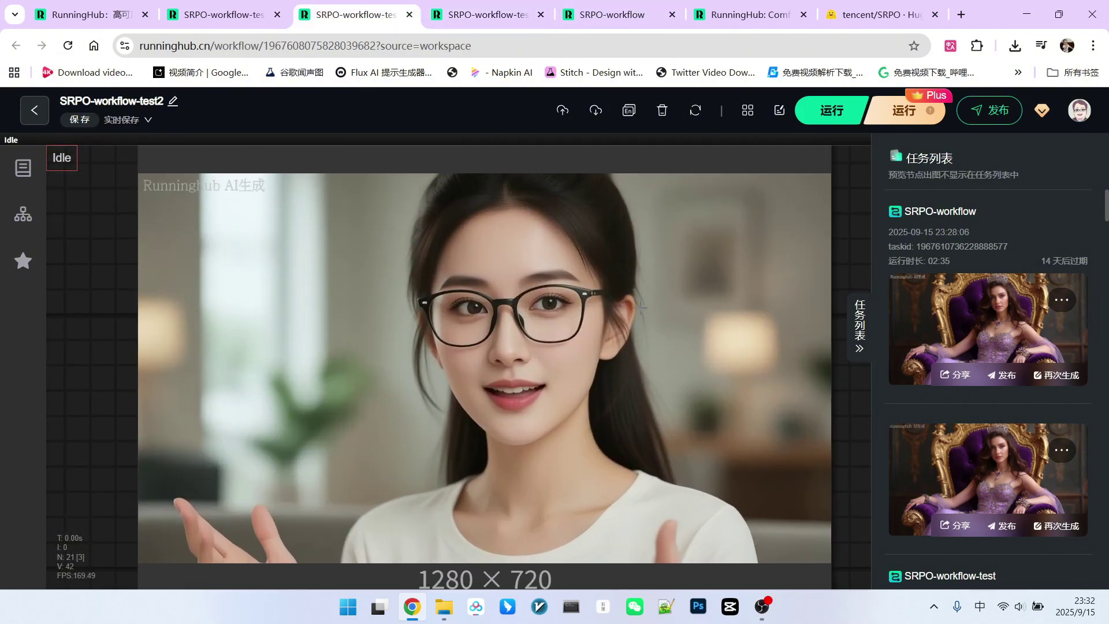
scroll(580, 292, up, 4)
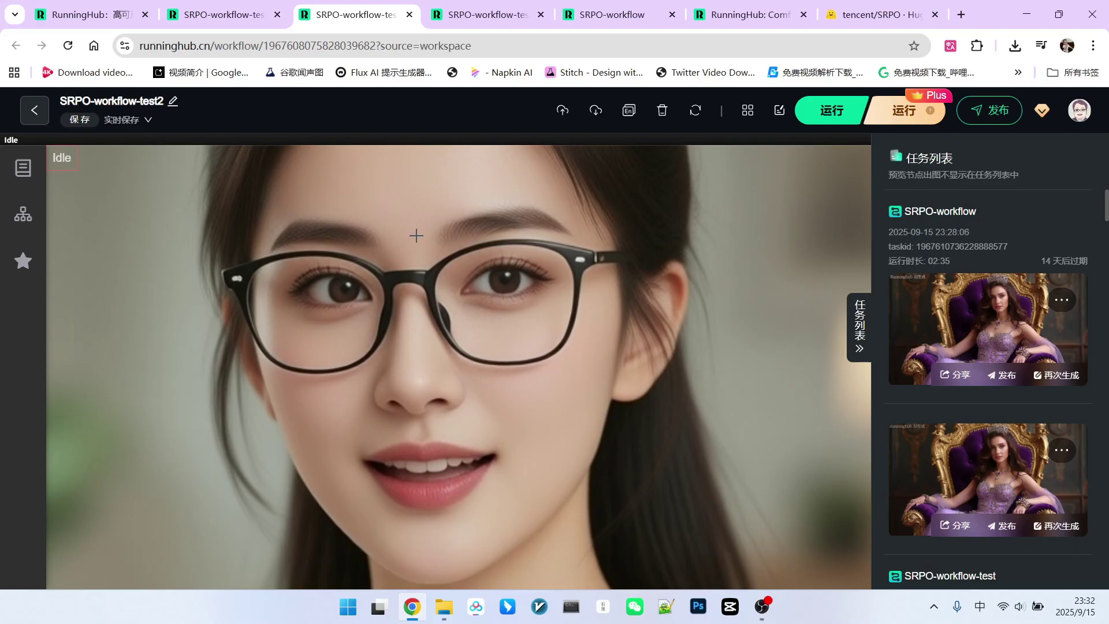
scroll(416, 236, down, 5)
scroll(484, 288, up, 6)
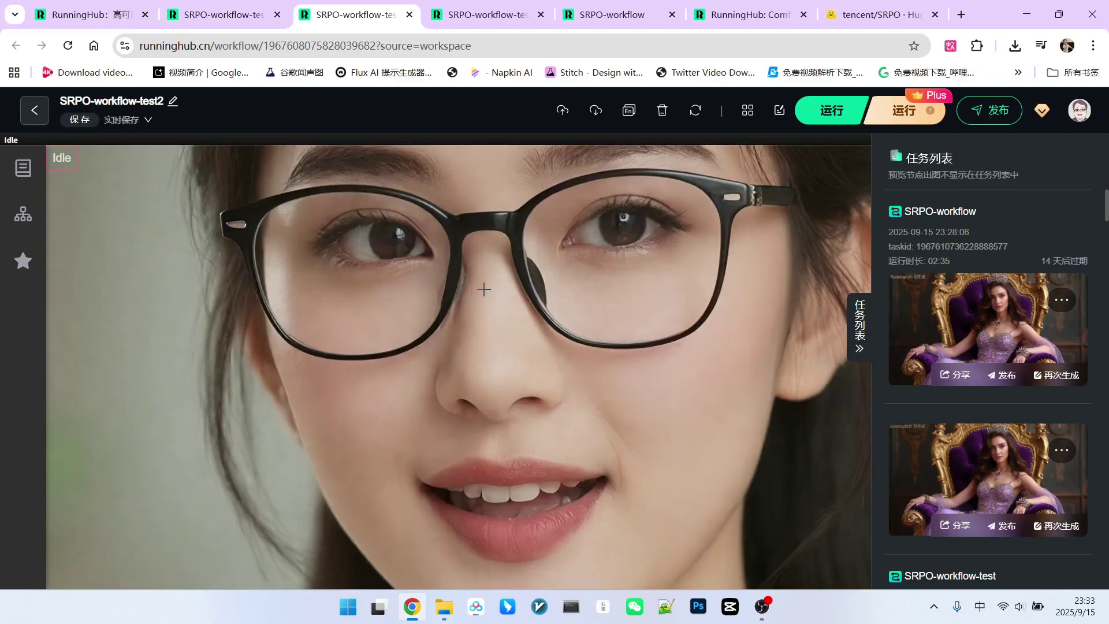
scroll(484, 289, up, 2)
scroll(329, 274, up, 2)
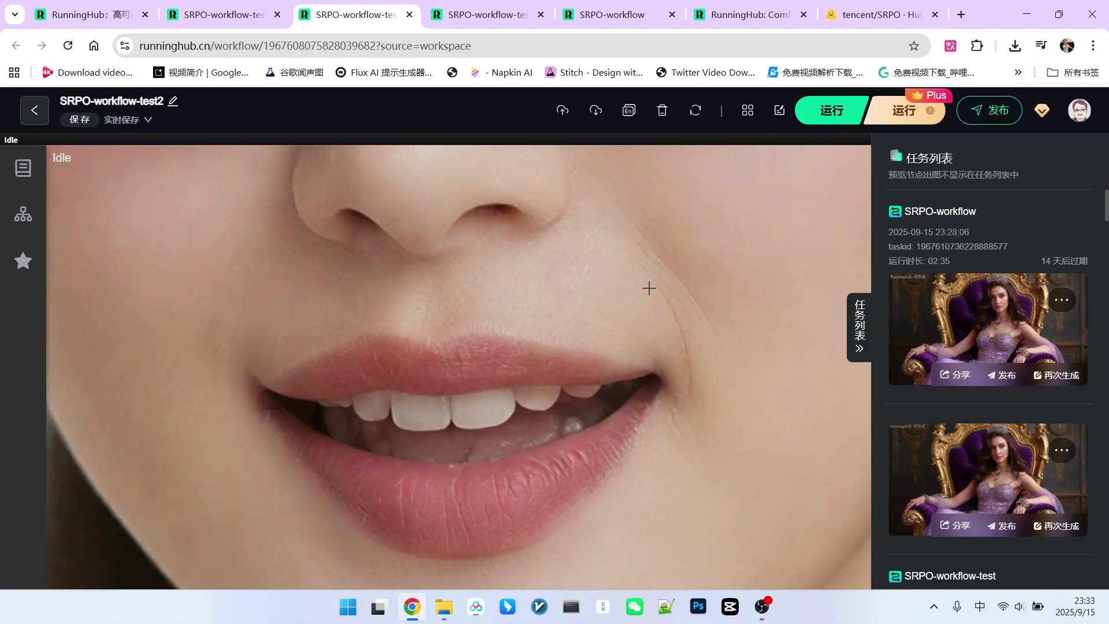
scroll(649, 287, down, 15)
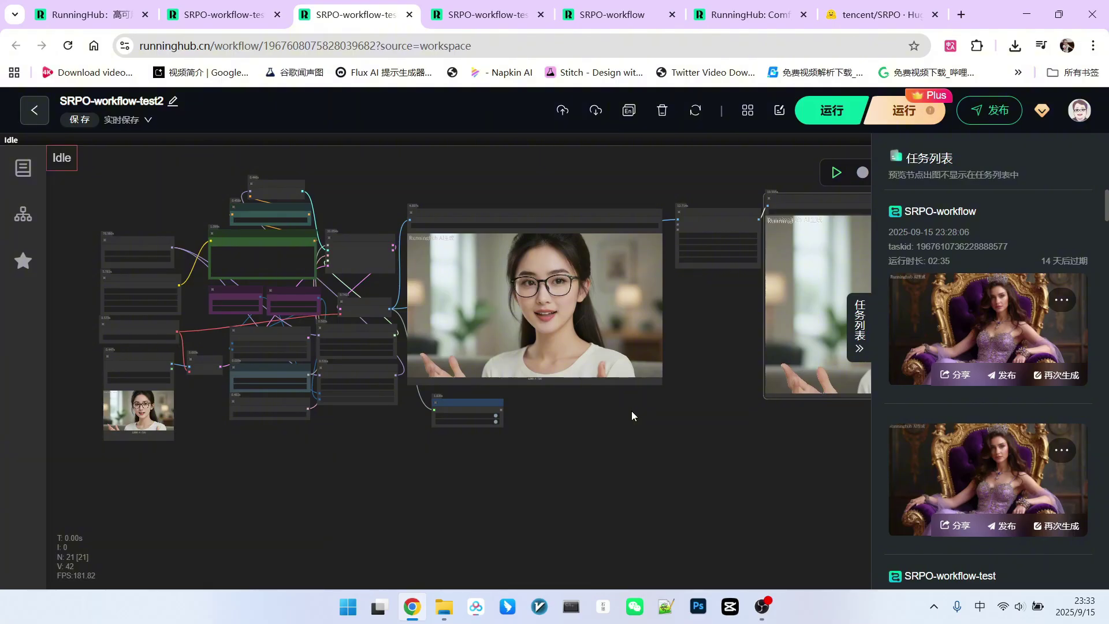
- Switch to the tencent/SRPO page on Hugging Face and read the model card's abstract and acknowledgement sections
click(882, 15)
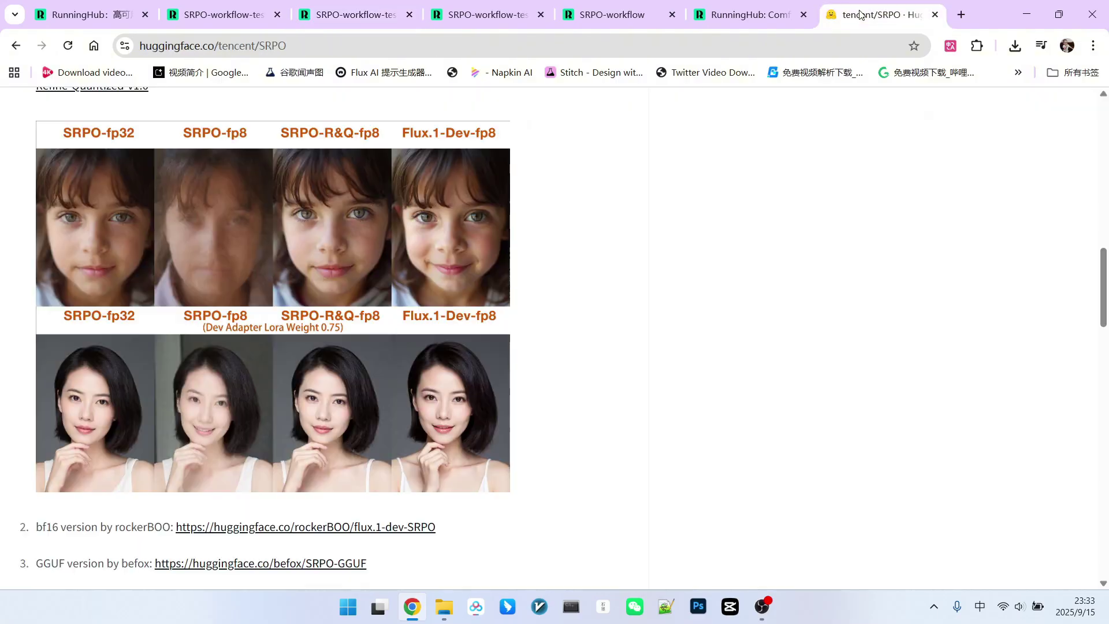
scroll(291, 148, up, 15)
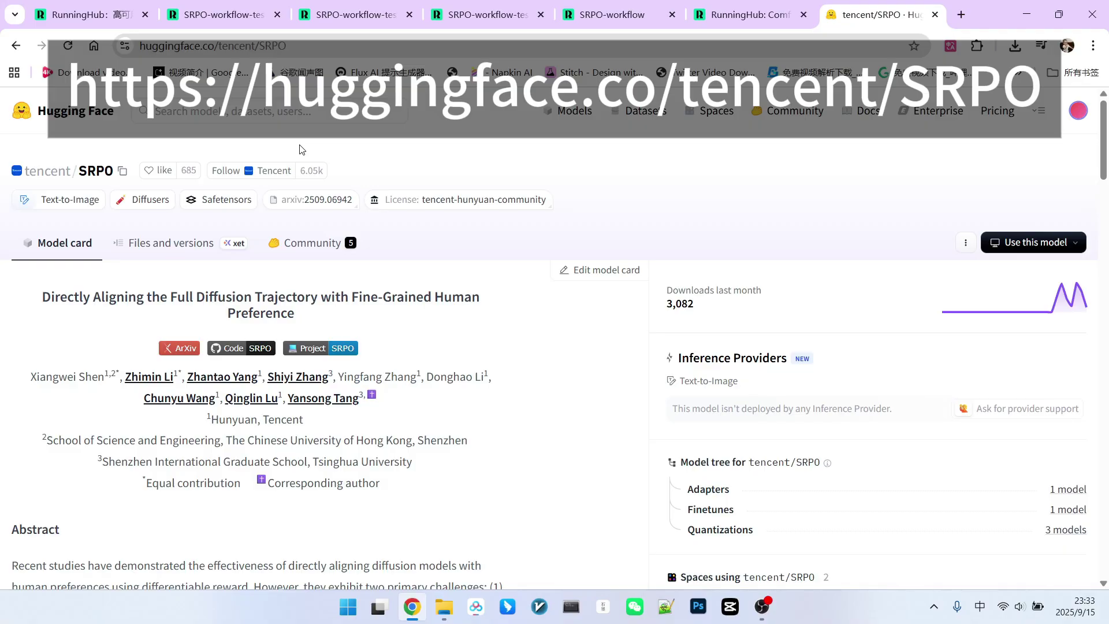
scroll(404, 237, down, 3)
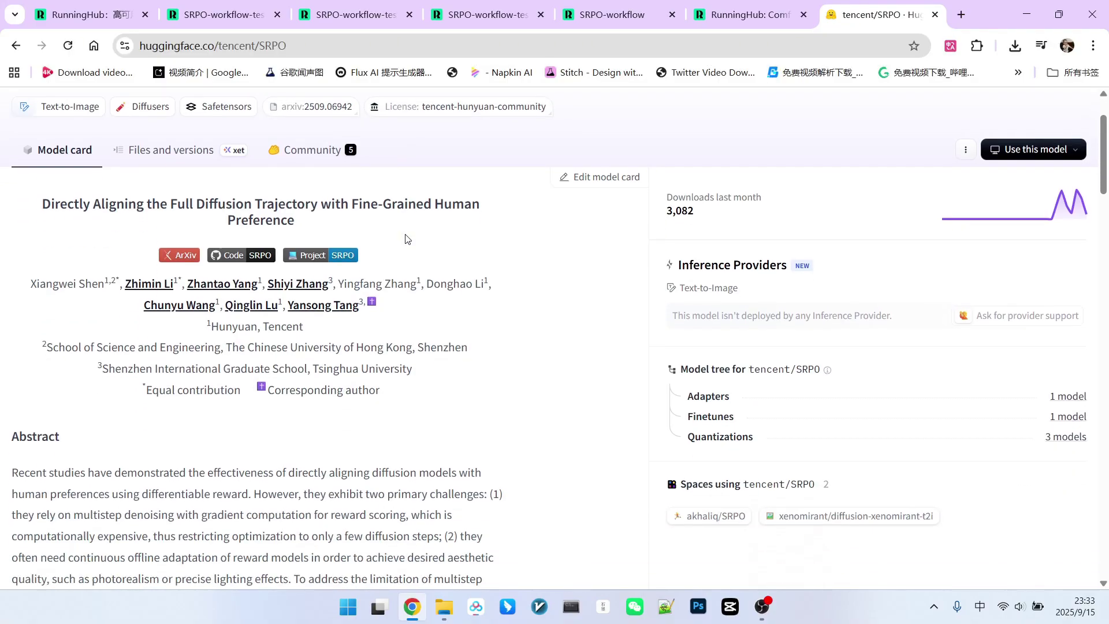
scroll(409, 244, down, 5)
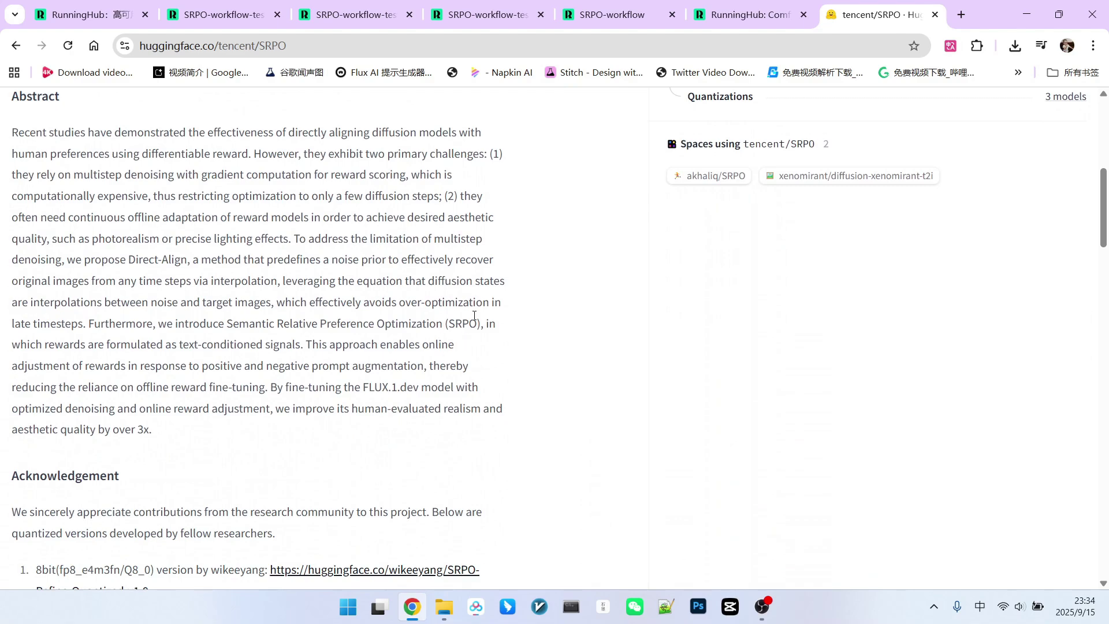
scroll(448, 312, up, 1)
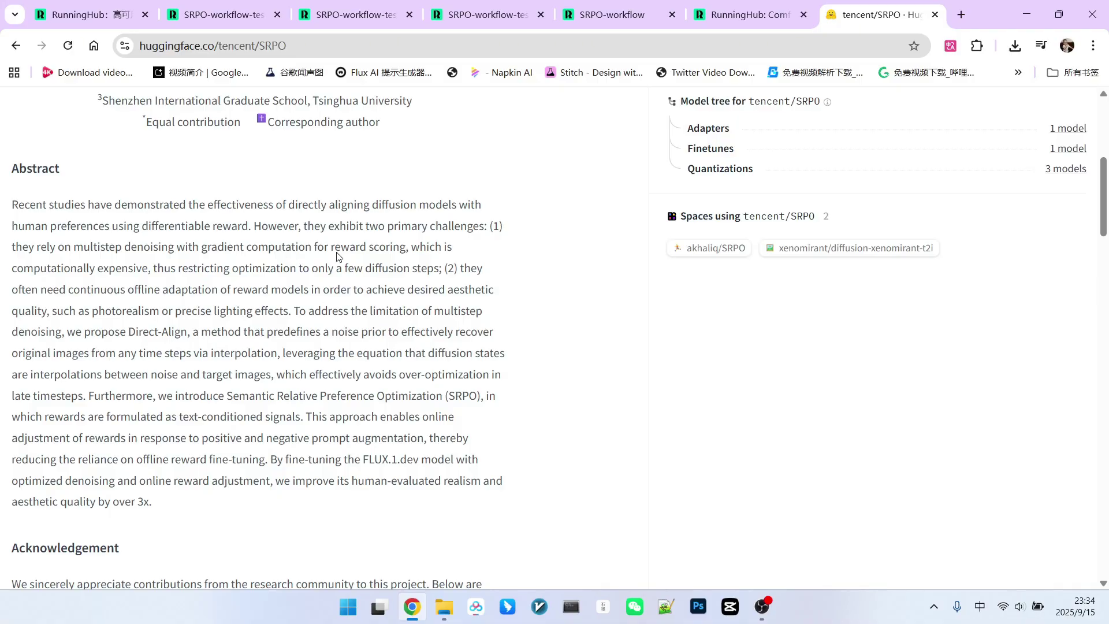
scroll(312, 284, up, 5)
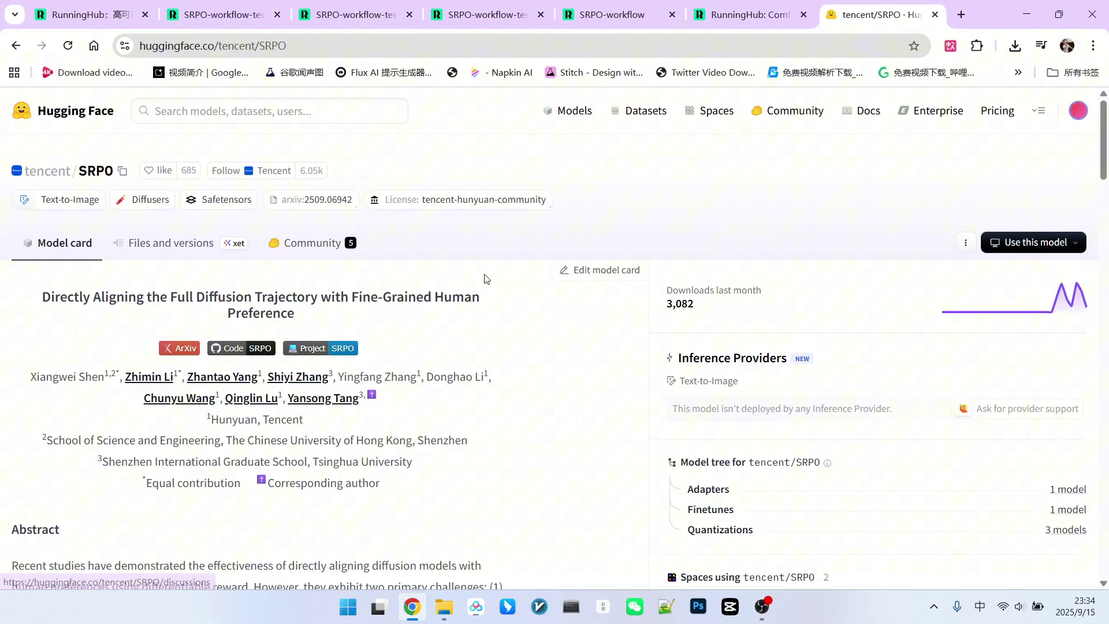
scroll(487, 281, down, 4)
scroll(492, 281, down, 2)
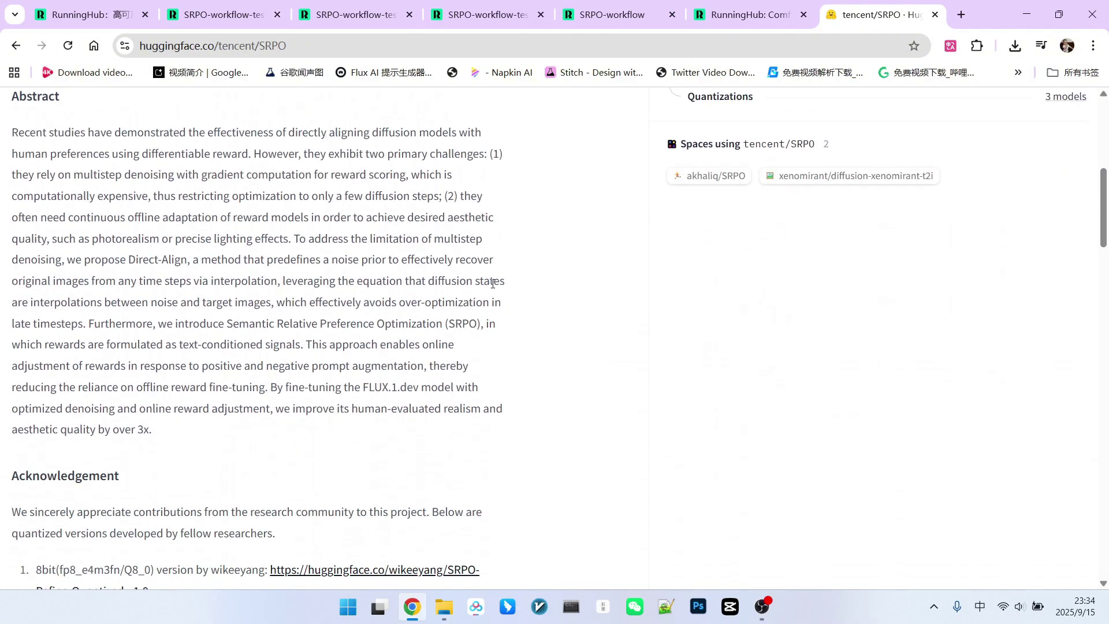
scroll(511, 270, down, 5)
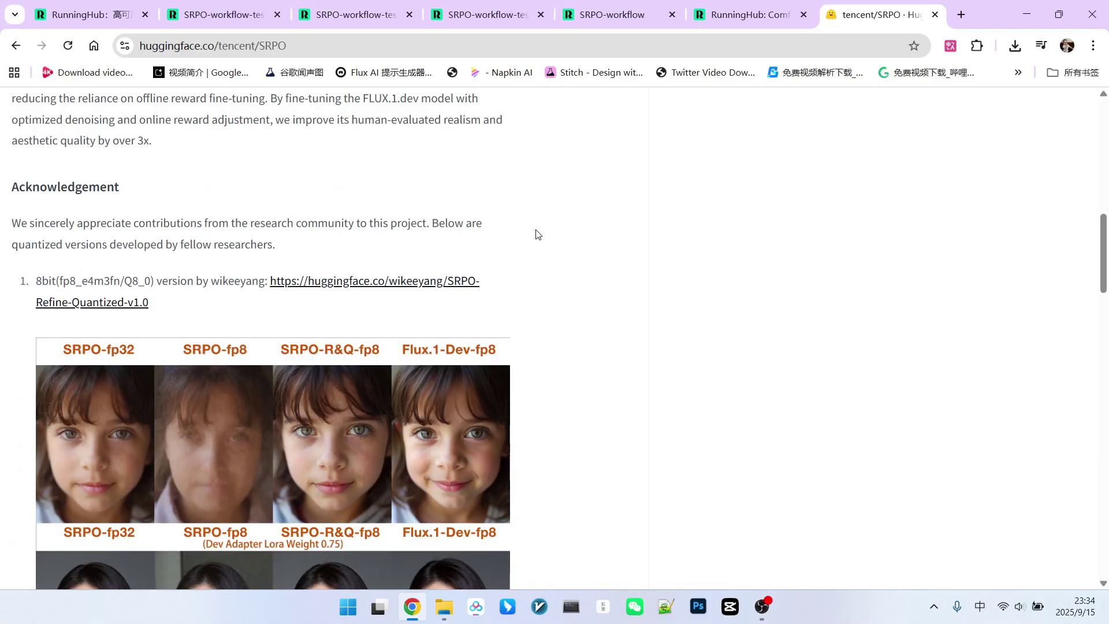
scroll(529, 225, up, 10)
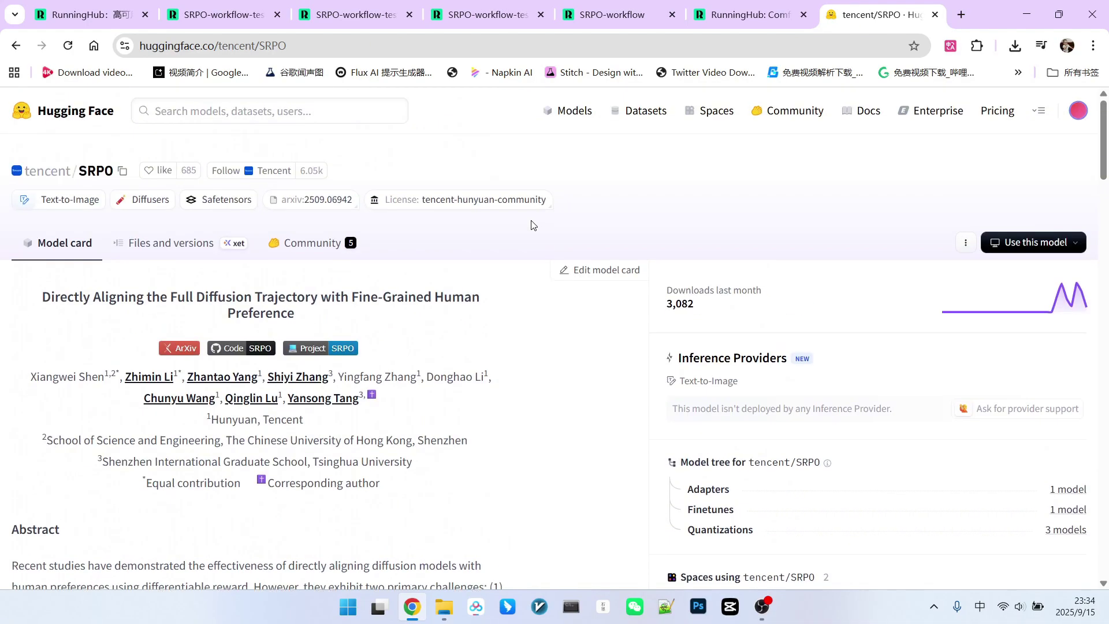
- Browse the SRPO repository's files and view the contents of its comfyui folder
click(173, 243)
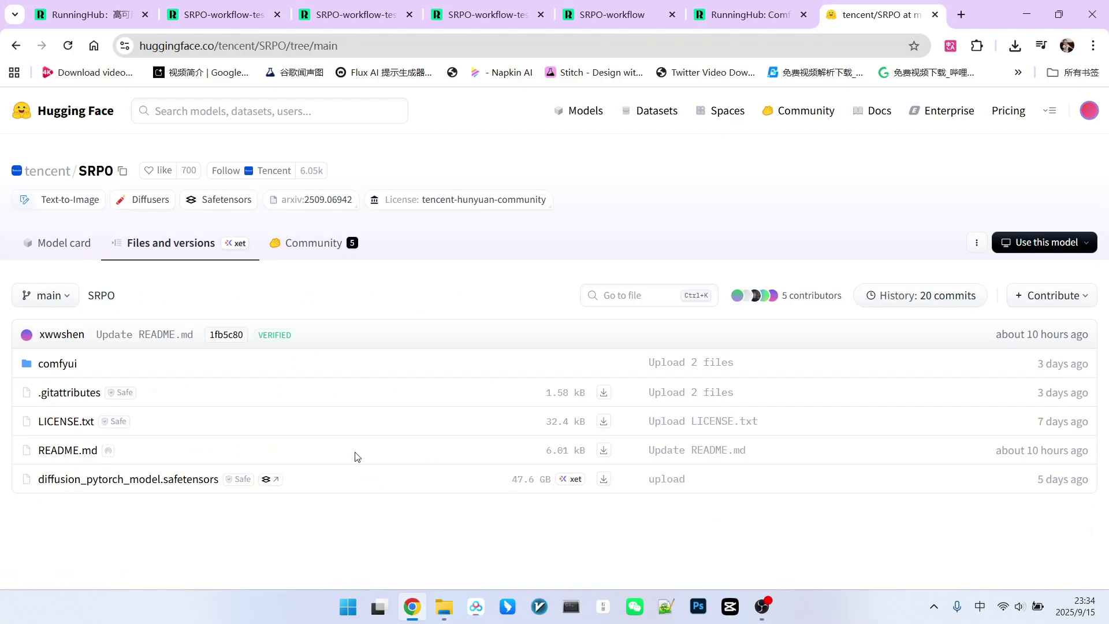
click(59, 369)
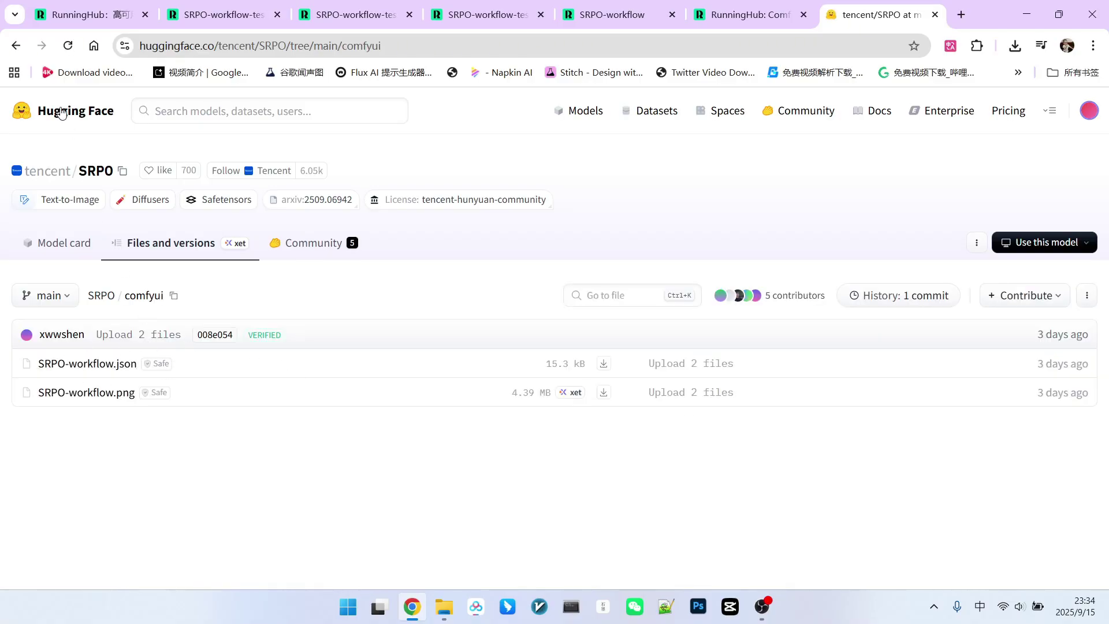
- Return to the SRPO model card and examine the 8bit quantized version and its fp32, fp8, R&Q-fp8 and Flux.1-Dev-fp8 comparison images
key(alt+Left)
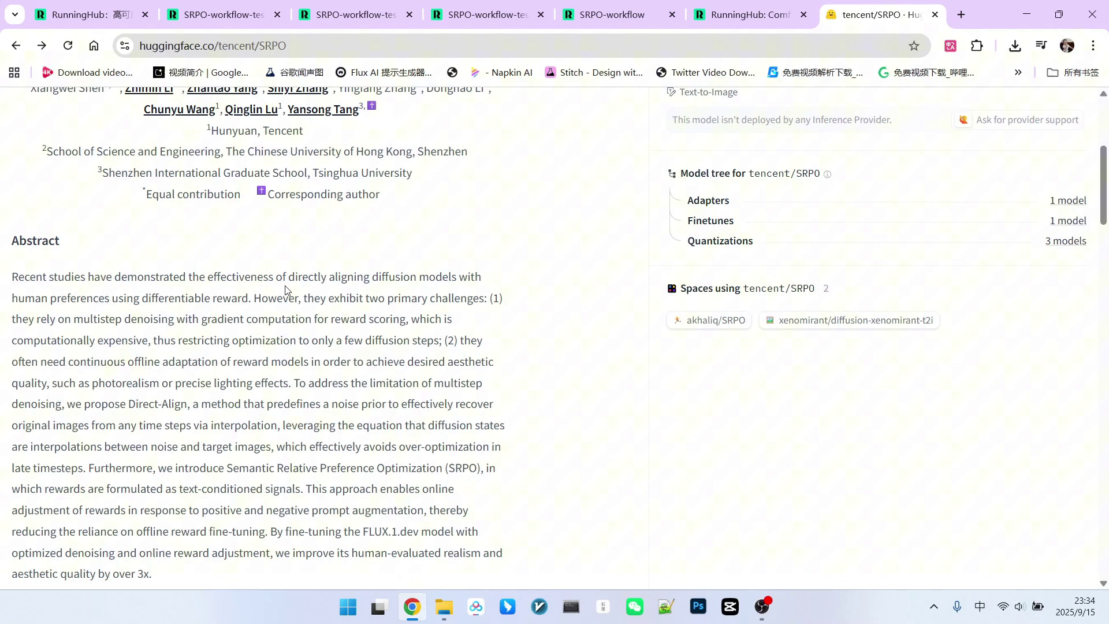
scroll(301, 292, down, 7)
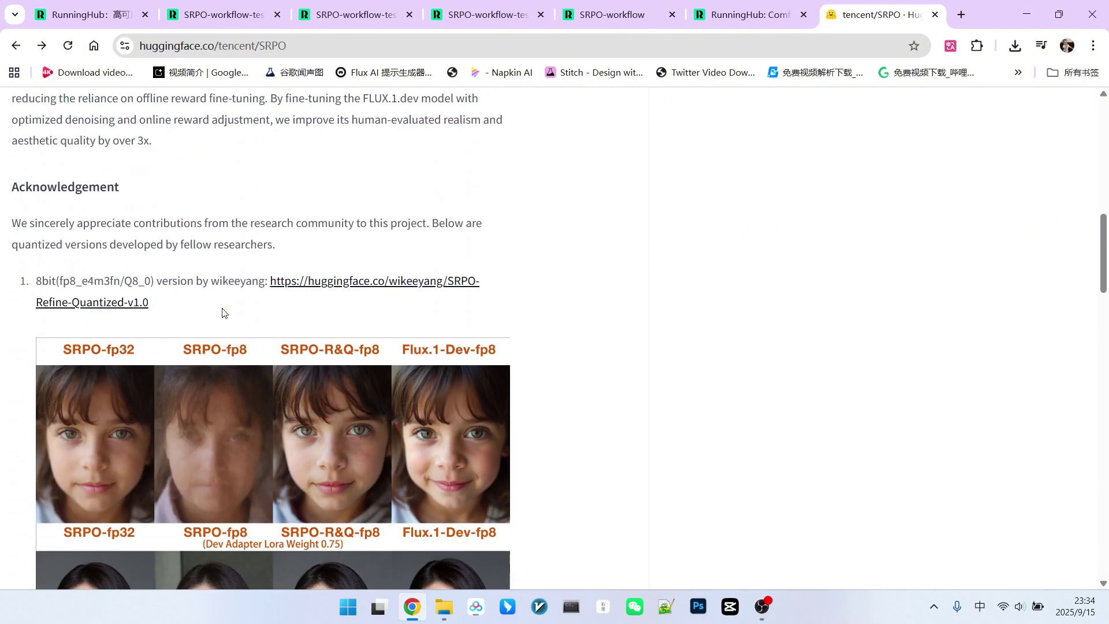
scroll(347, 324, down, 2)
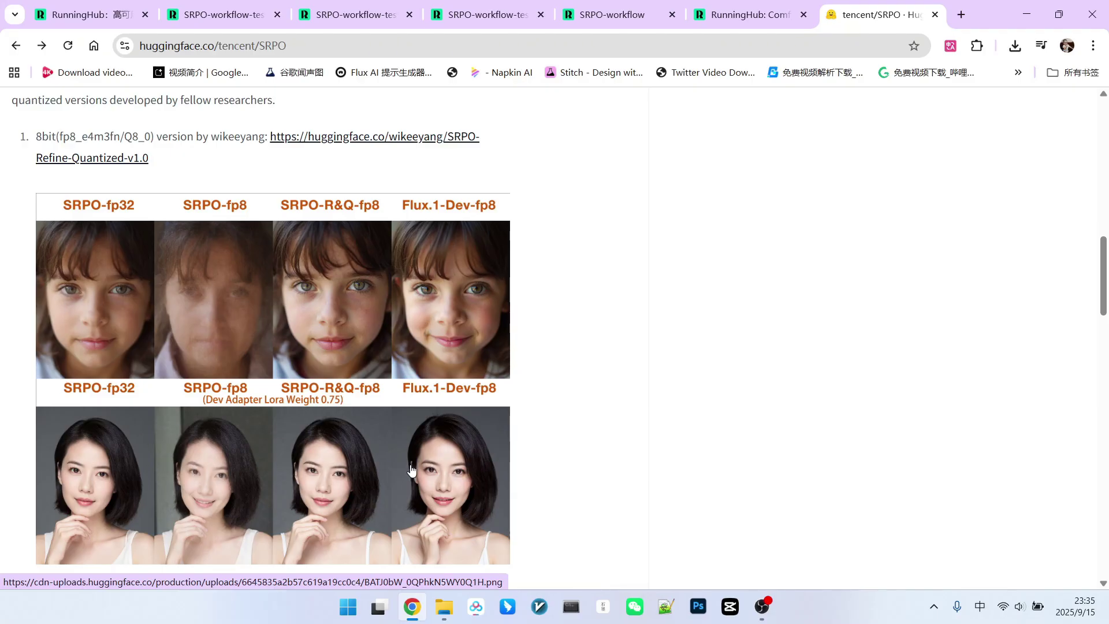
- Leave the SRPO model card, switch to SRPO-workflow on RunningHub and view the whole node graph
scroll(555, 416, up, 14)
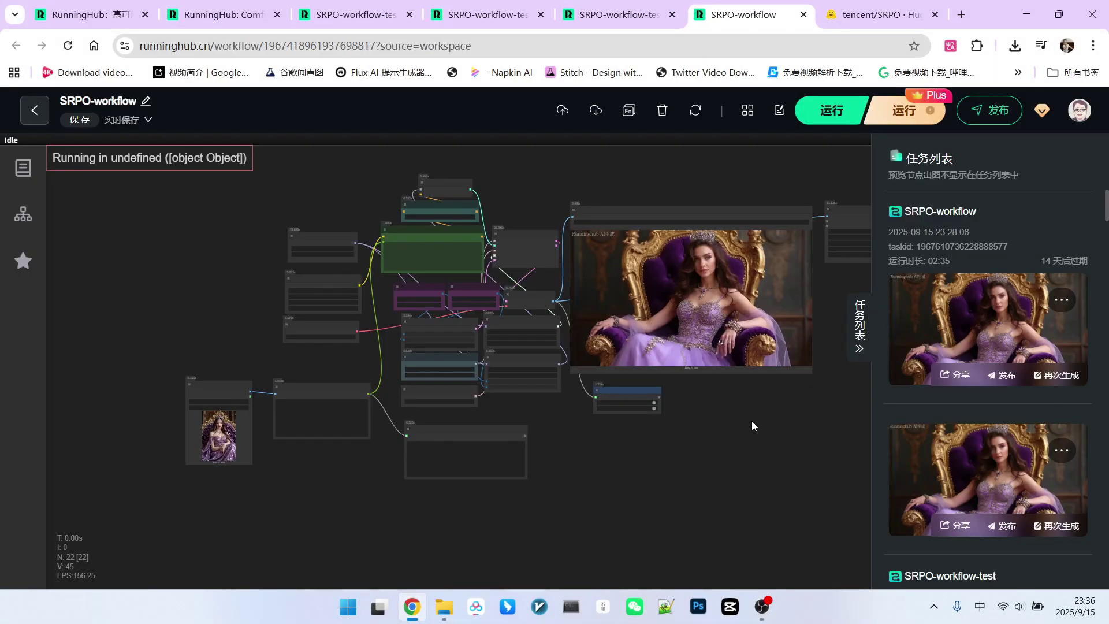
scroll(735, 422, up, 1)
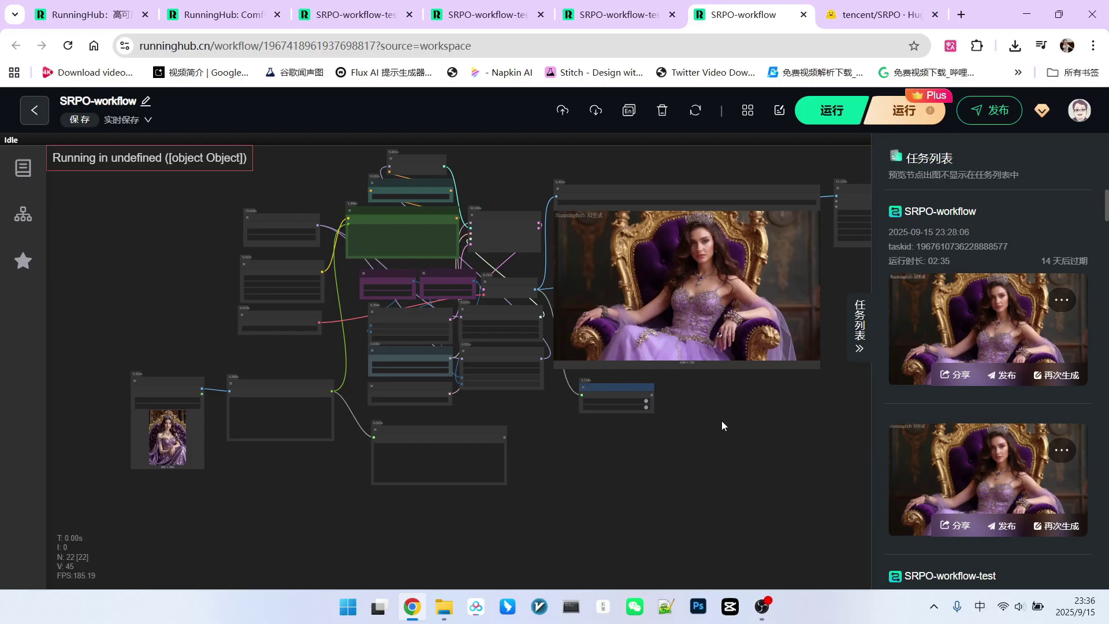
drag(492, 410, 542, 414)
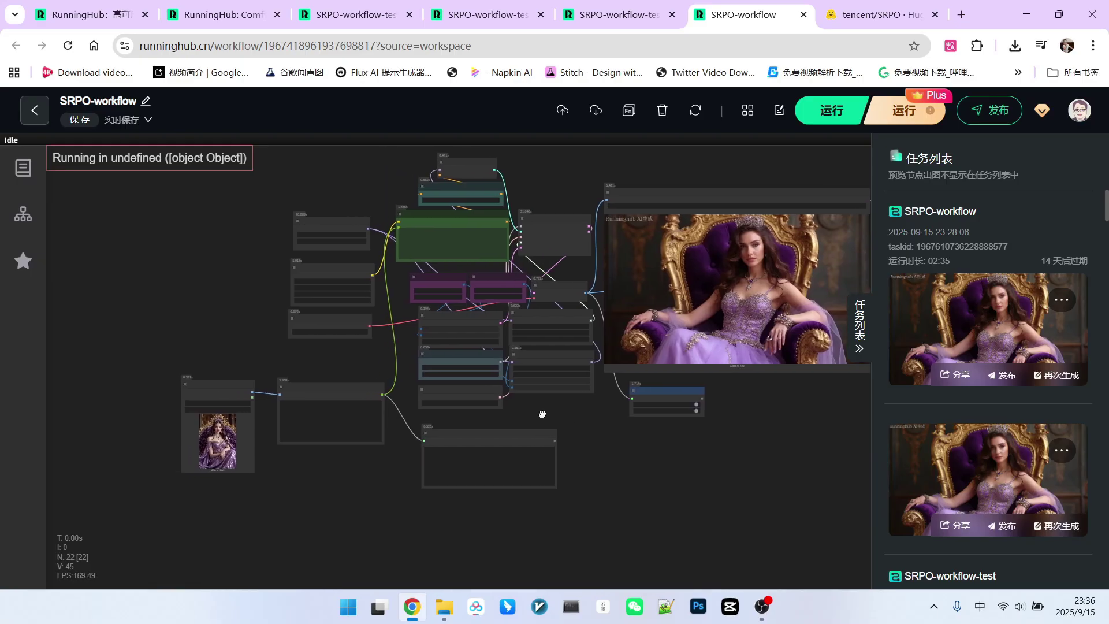
scroll(486, 345, up, 6)
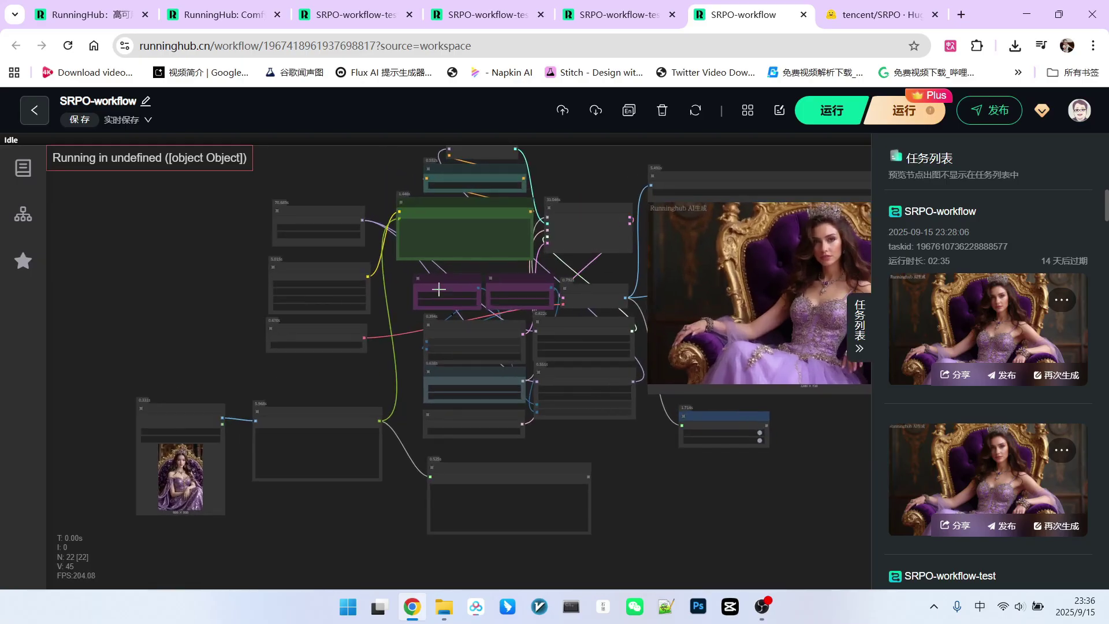
- Move the Load Diffusion Model, DualCLIPLoader and Load VAE nodes to the left so they line up in one column
drag(486, 345, 570, 368)
scroll(451, 287, up, 4)
drag(434, 243, 364, 224)
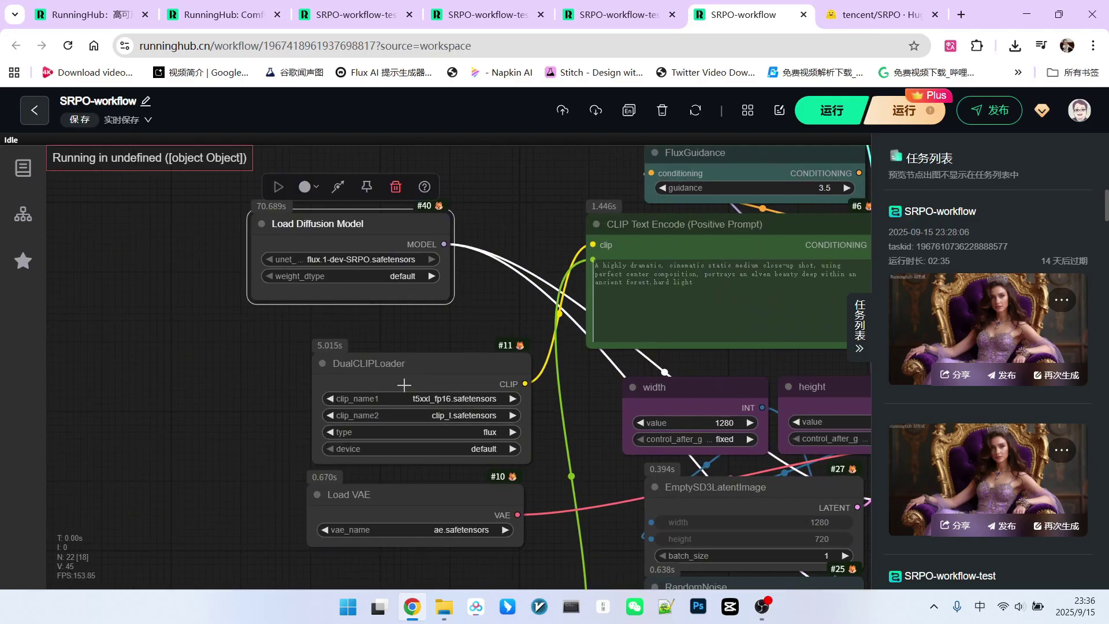
drag(420, 356, 360, 338)
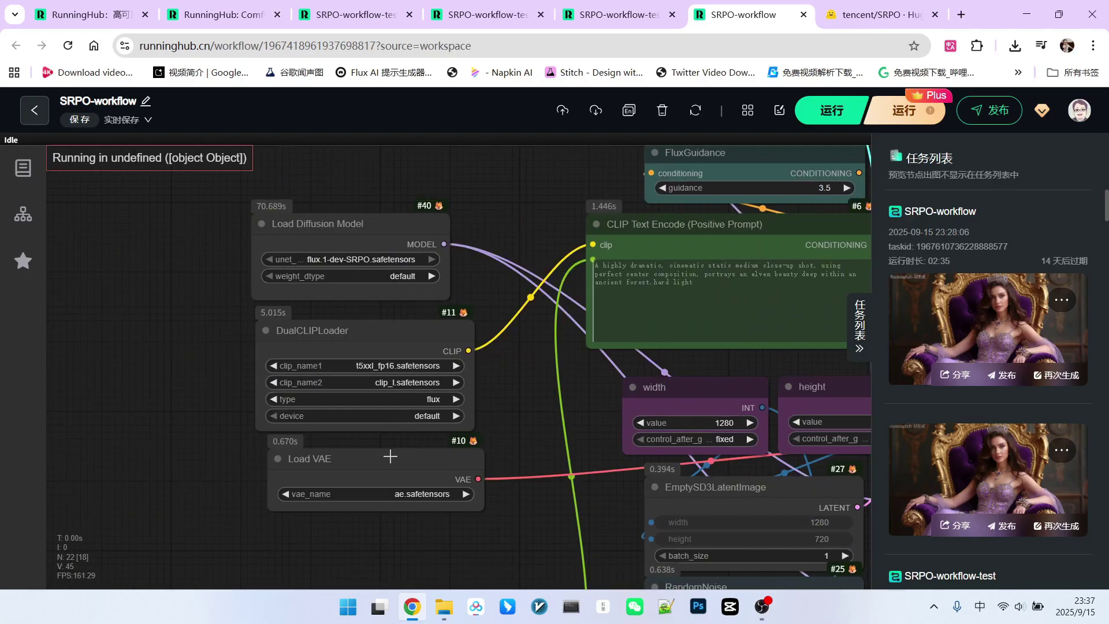
drag(390, 456, 377, 457)
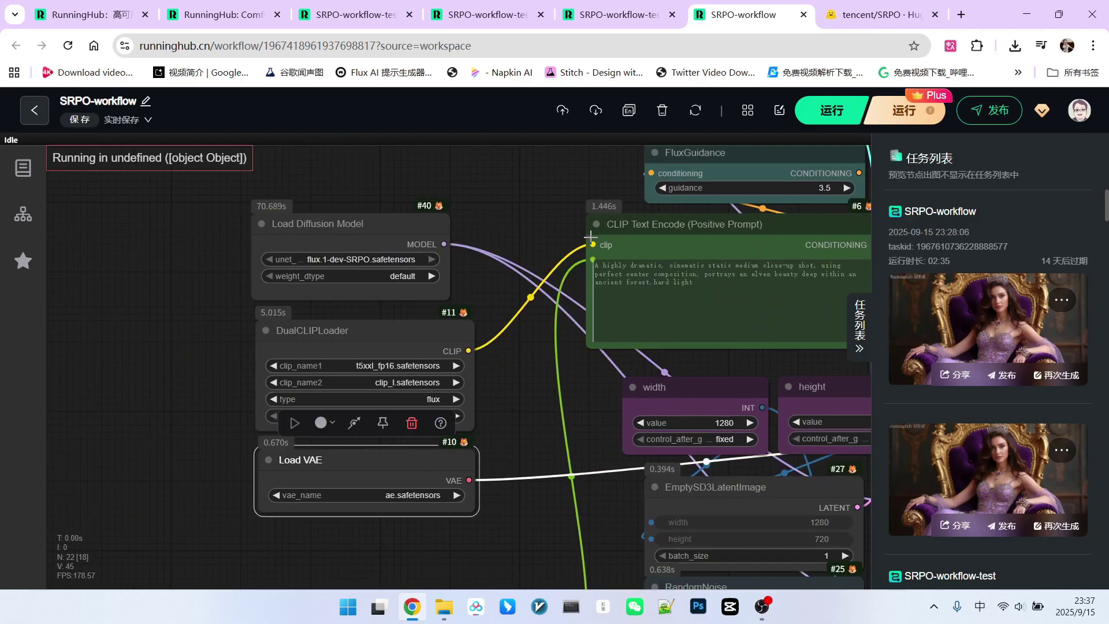
- Shift the CLIP Text Encode (Positive Prompt) node slightly down and look over the size, noise and sampler nodes around it
drag(627, 226, 627, 238)
drag(663, 475, 591, 313)
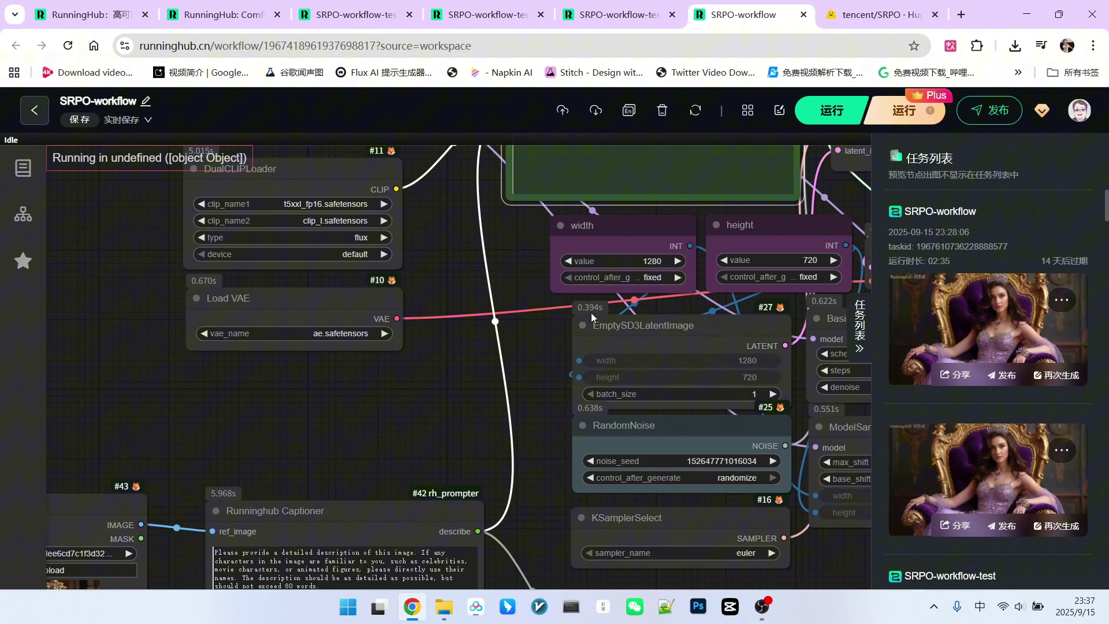
drag(523, 271, 426, 404)
scroll(518, 290, down, 3)
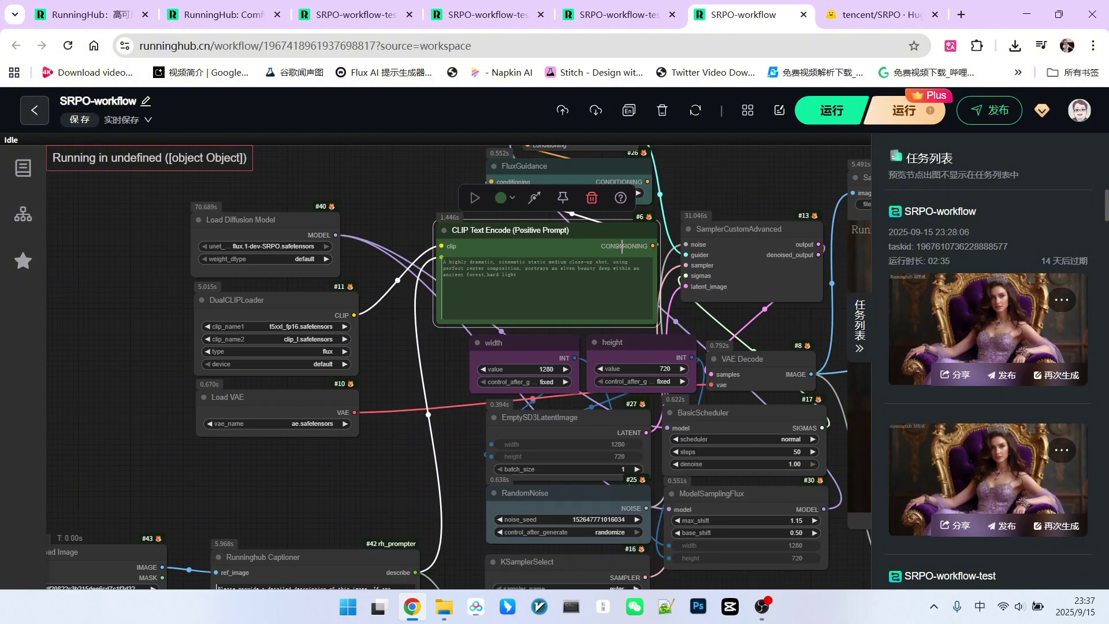
drag(717, 177, 723, 273)
scroll(657, 237, down, 3)
- Examine the reference picture in the Load Image node and the instruction text in the Runninghub Captioner node
drag(425, 506, 491, 183)
scroll(342, 285, up, 8)
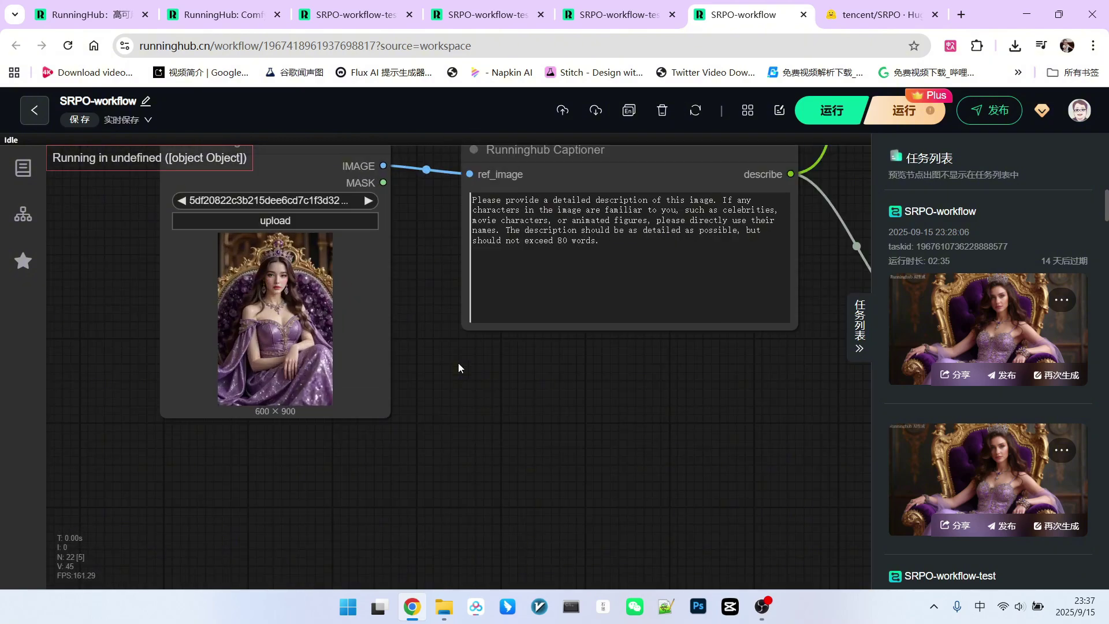
drag(492, 374, 474, 443)
scroll(242, 405, up, 5)
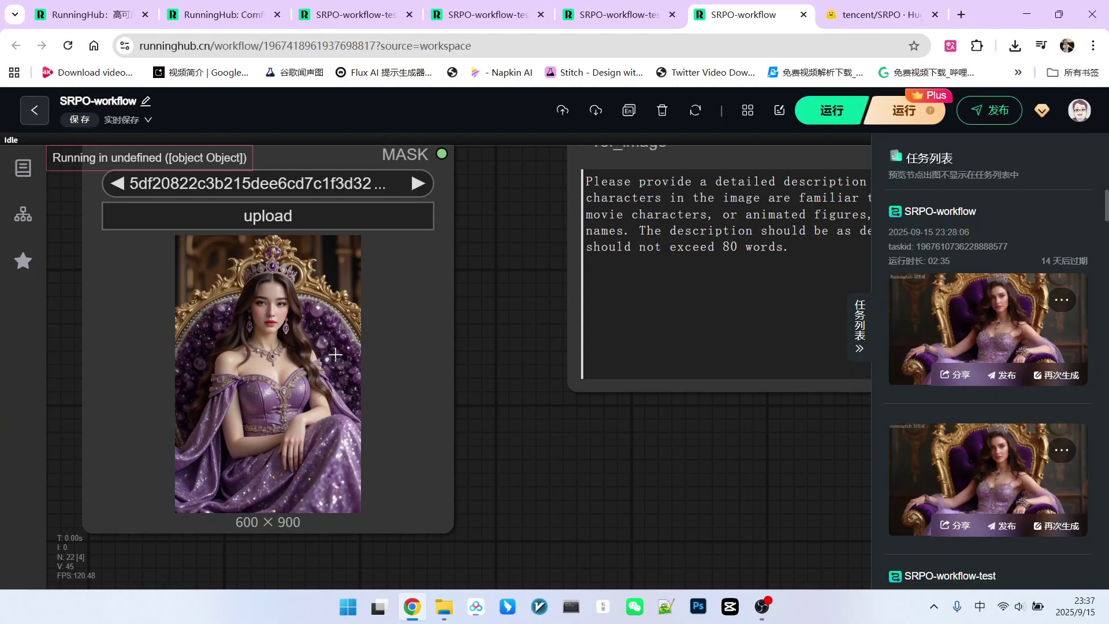
scroll(335, 354, down, 4)
scroll(570, 271, up, 5)
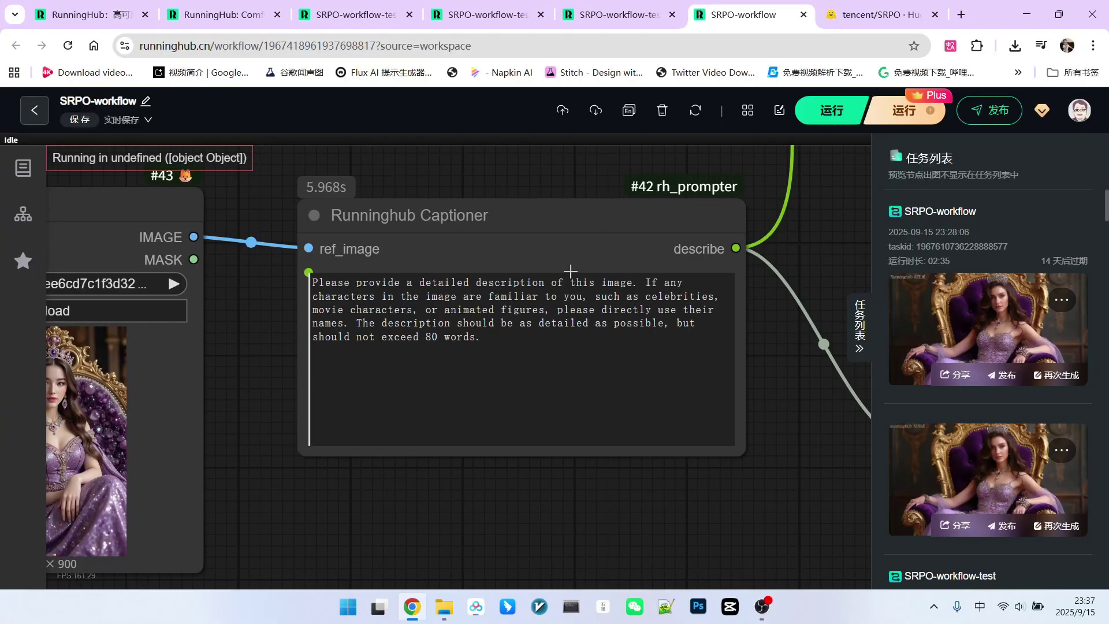
scroll(570, 271, down, 4)
drag(626, 433, 743, 425)
scroll(636, 350, up, 1)
scroll(621, 326, down, 1)
scroll(181, 295, up, 3)
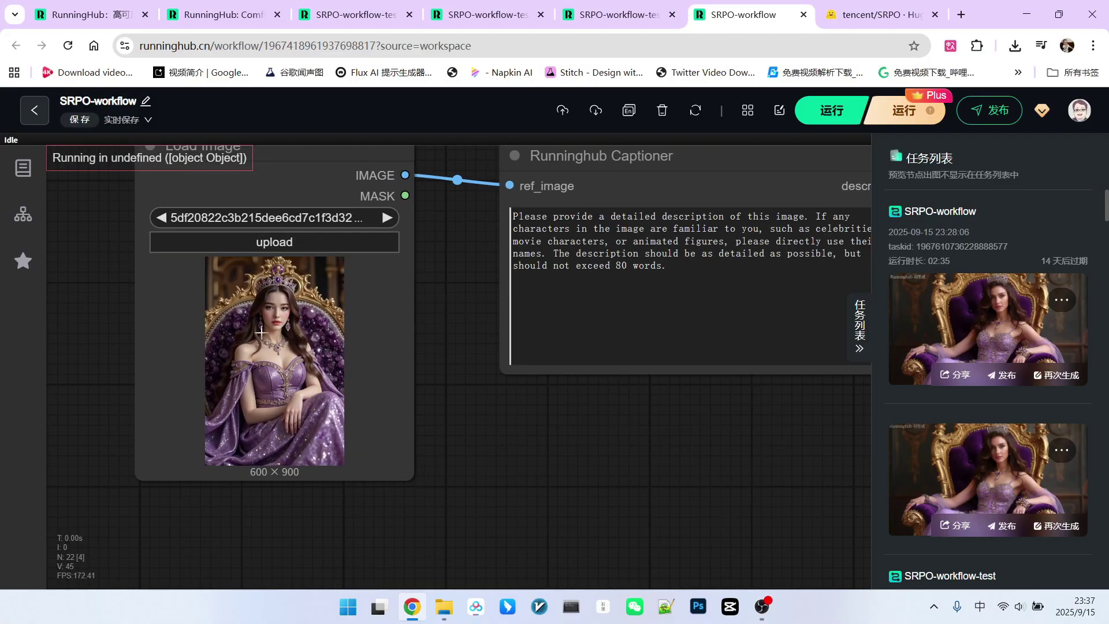
scroll(391, 344, down, 3)
- Follow the caption link to the CLIP Text Encode (Positive Prompt) node and view the generated image of the woman on the throne
drag(827, 215, 404, 554)
scroll(419, 218, up, 3)
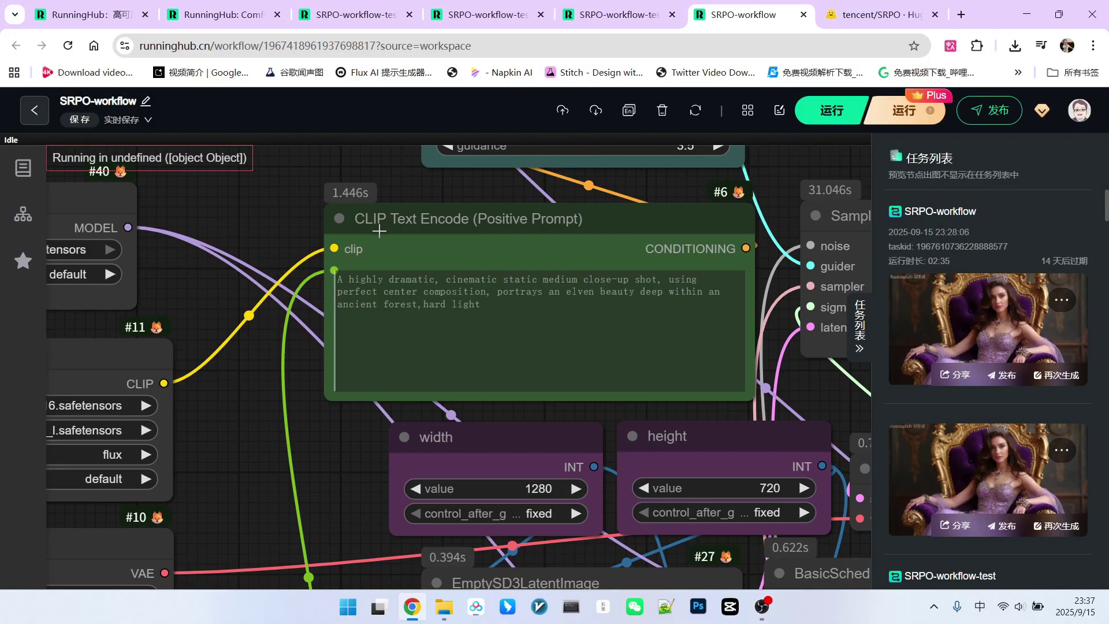
scroll(384, 252, down, 3)
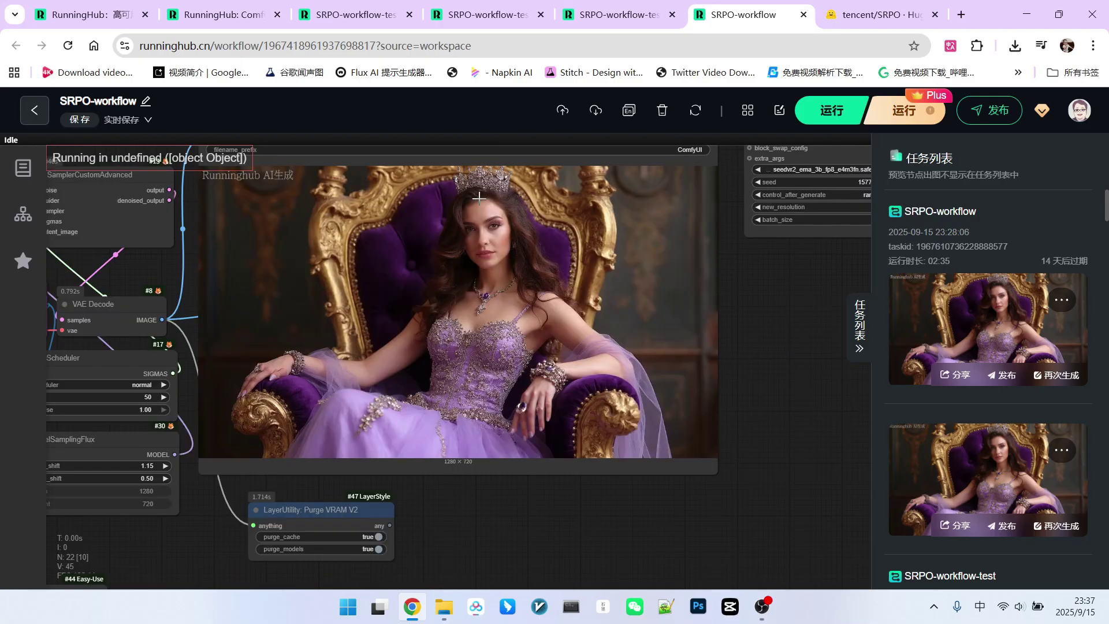
scroll(529, 351, down, 3)
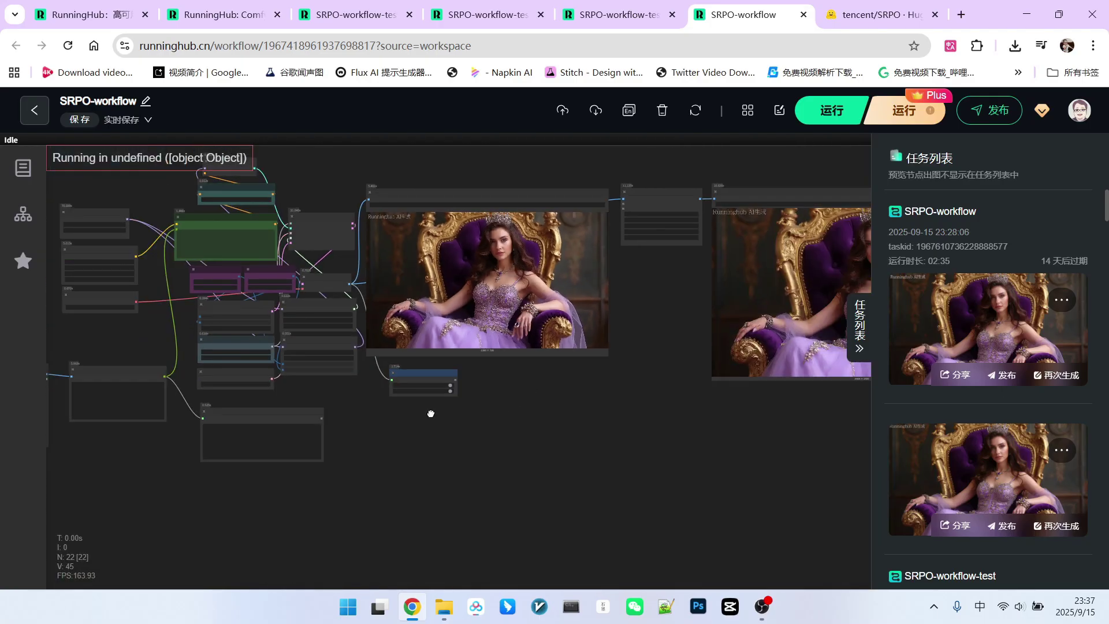
- Widen the Load Diffusion Model node slightly so its unet_name label fits, and deselect it
drag(431, 414, 553, 414)
scroll(214, 318, up, 5)
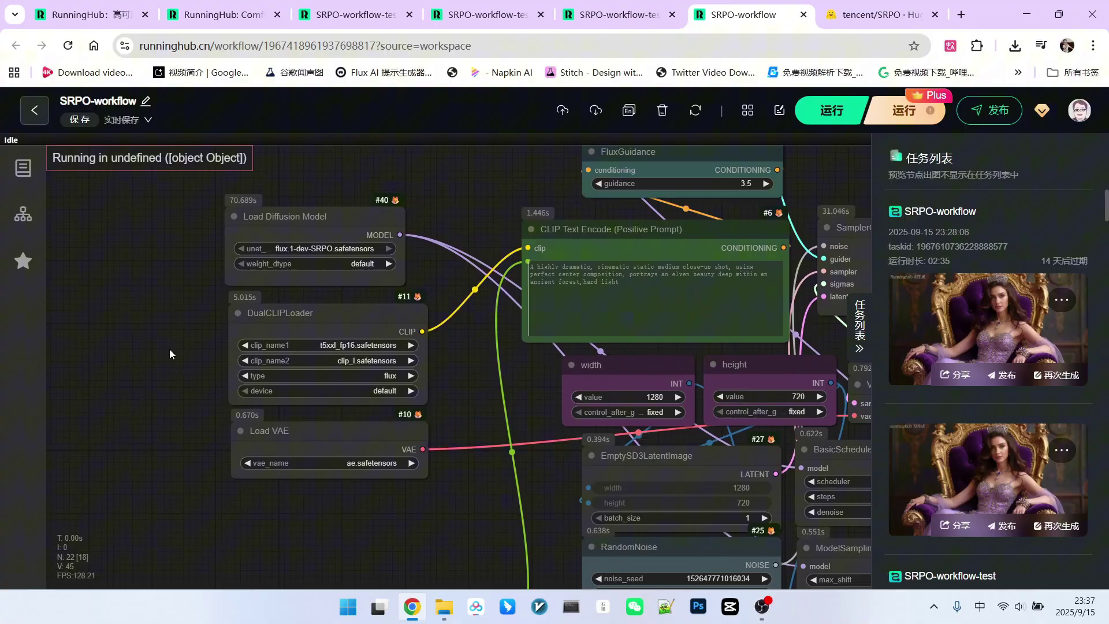
scroll(170, 353, up, 4)
drag(319, 178, 323, 176)
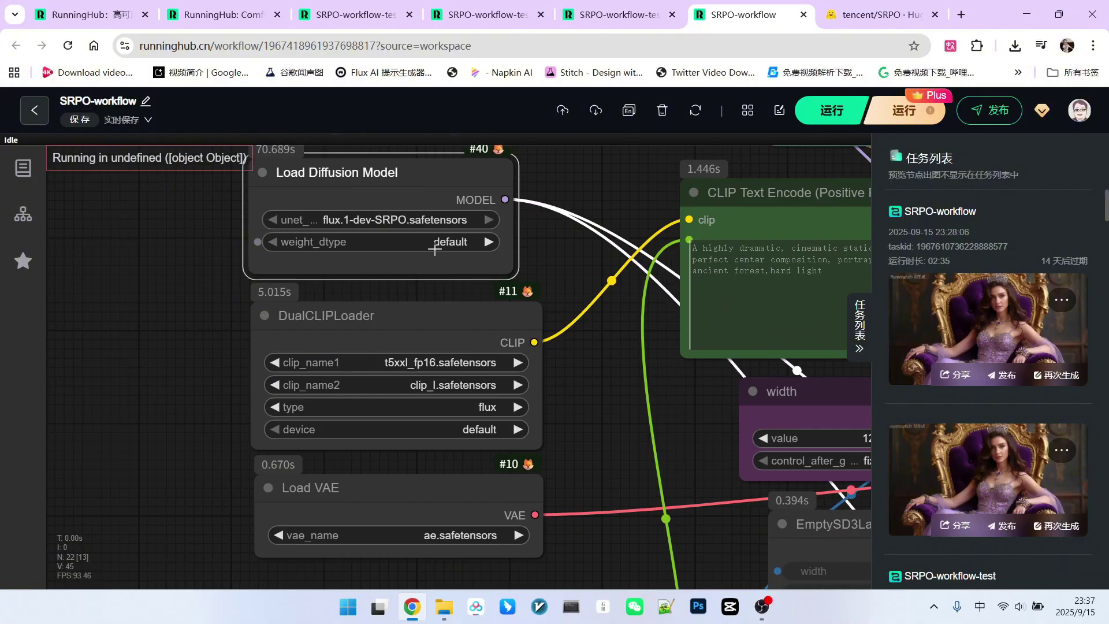
drag(514, 272, 542, 267)
click(559, 250)
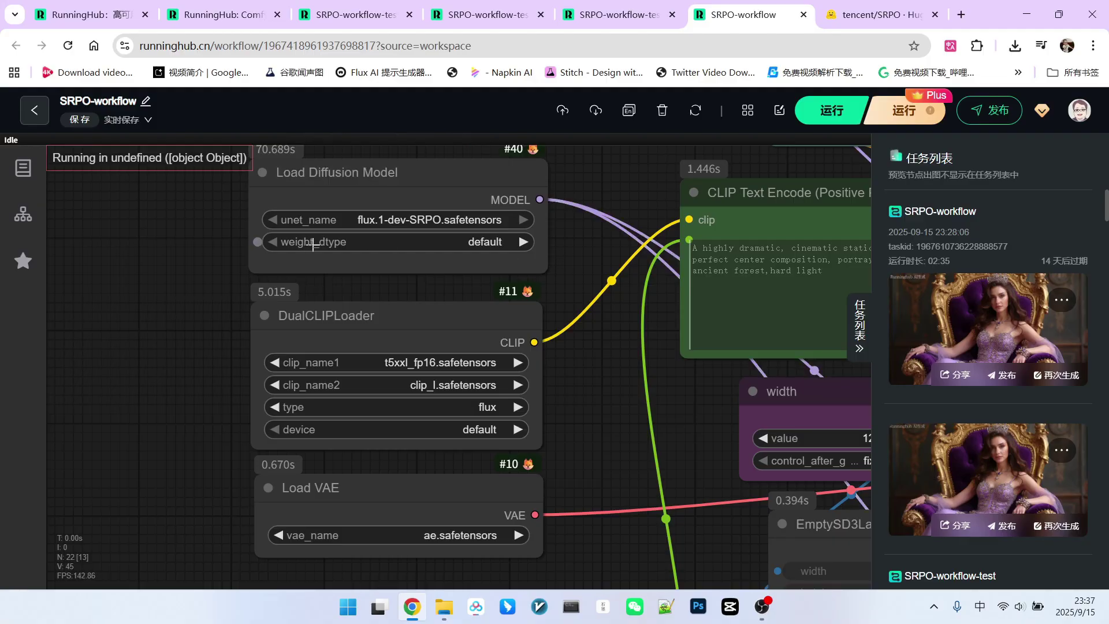
- Review the weight_dtype options of the Load Diffusion Model node and close the list without changing the default
scroll(473, 242, up, 1)
click(470, 252)
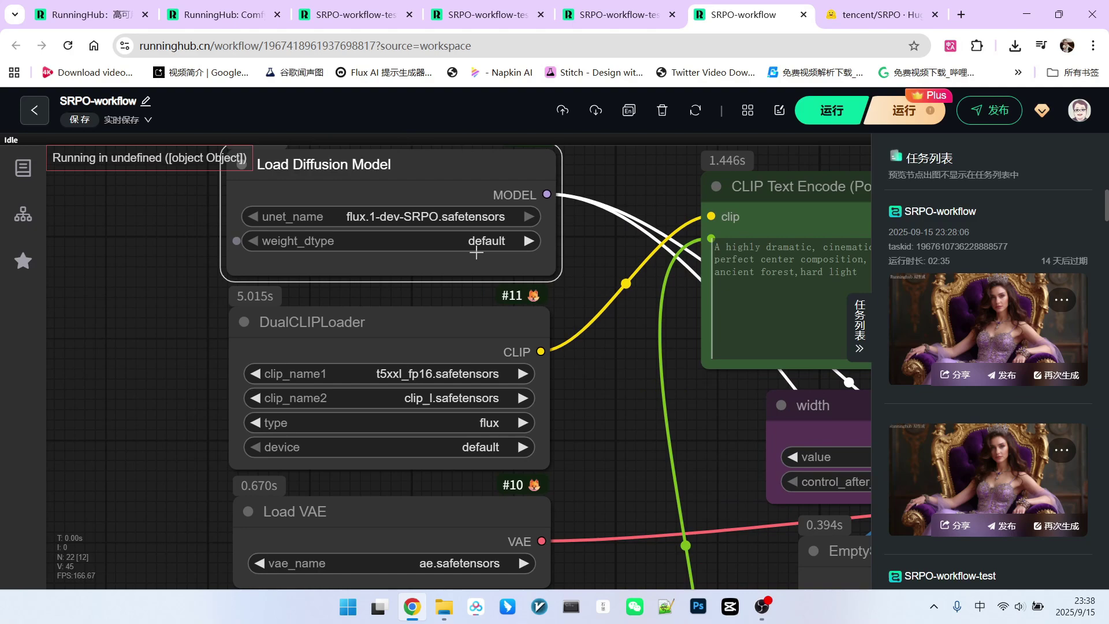
scroll(476, 252, up, 1)
click(486, 243)
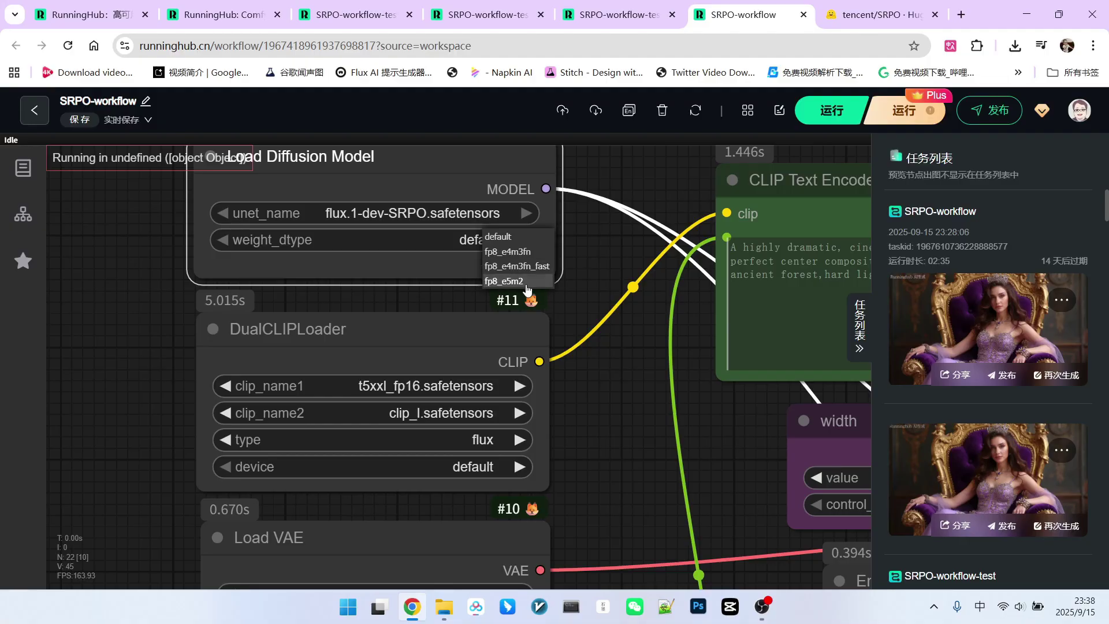
click(491, 298)
- Nudge the DualCLIPLoader and Load VAE nodes into alignment under the Load Diffusion Model node while checking their model files
drag(367, 341, 365, 337)
drag(574, 410, 669, 357)
scroll(565, 329, up, 3)
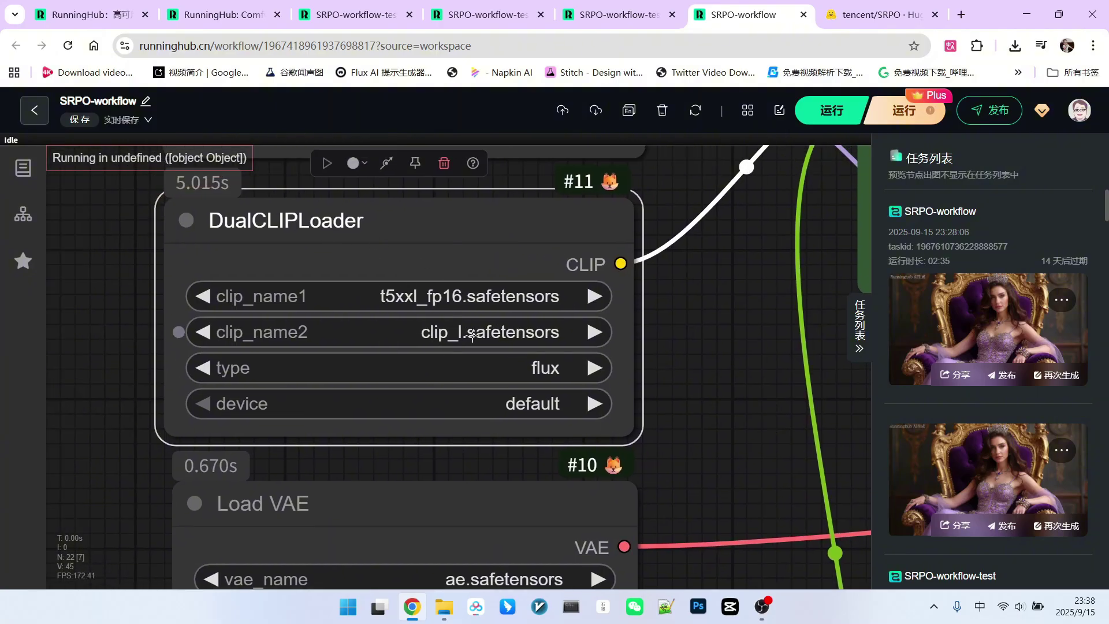
drag(658, 443, 637, 253)
mouse_move(446, 321)
mouse_down()
mouse_move(456, 334)
mouse_move(438, 330)
mouse_up()
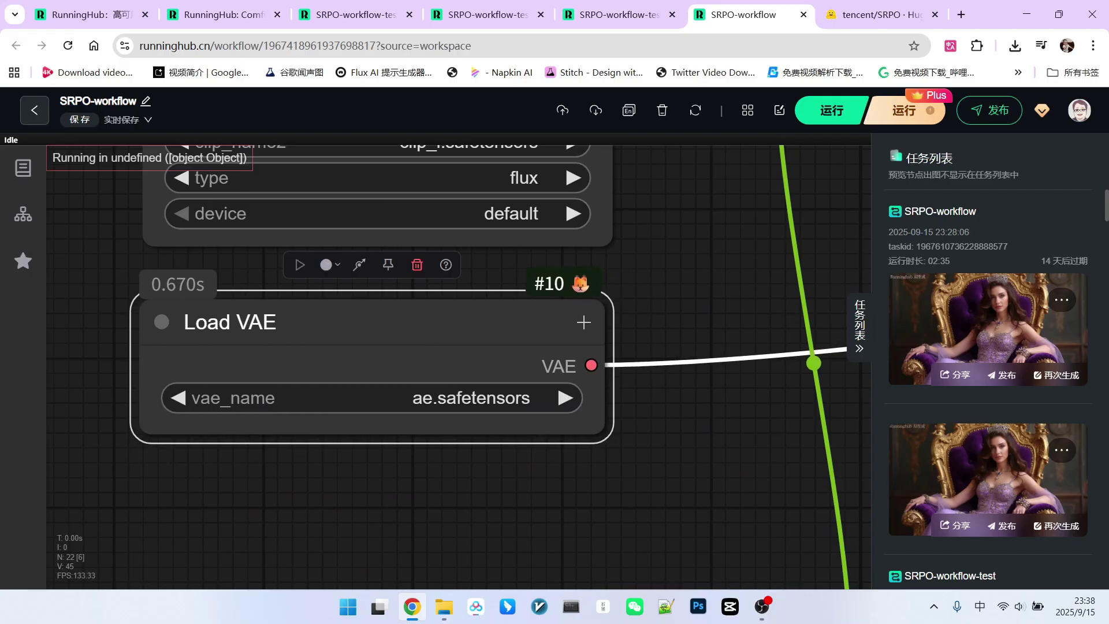
scroll(584, 322, down, 4)
scroll(424, 331, down, 5)
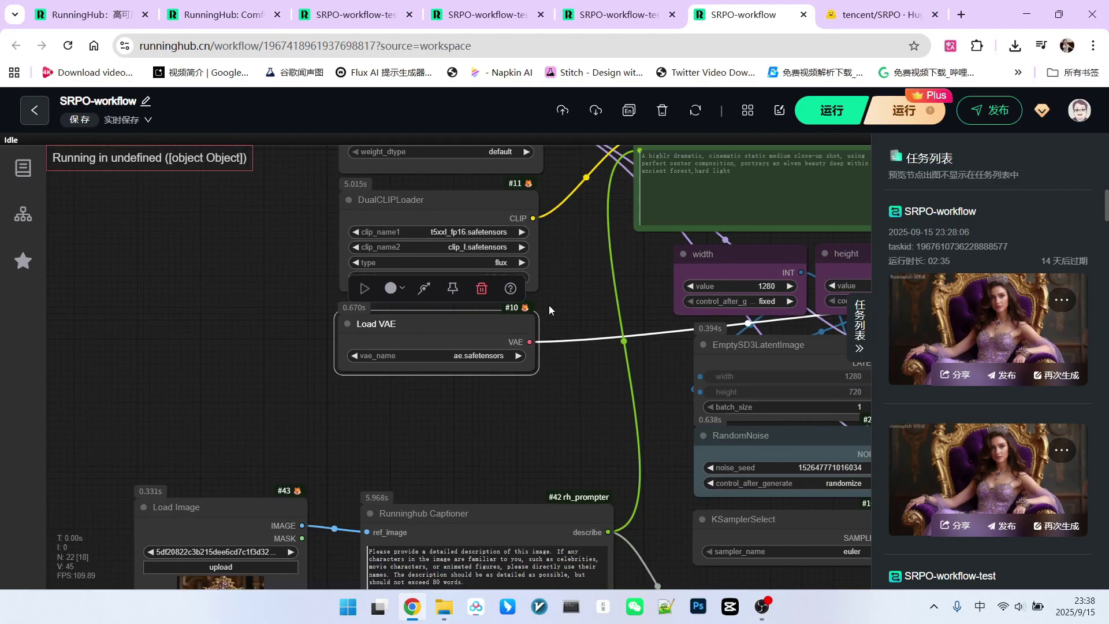
- Move the CLIP Text Encode (Positive Prompt) node a little to the left and select the FluxGuidance node above it
drag(576, 257, 293, 364)
drag(494, 233, 442, 233)
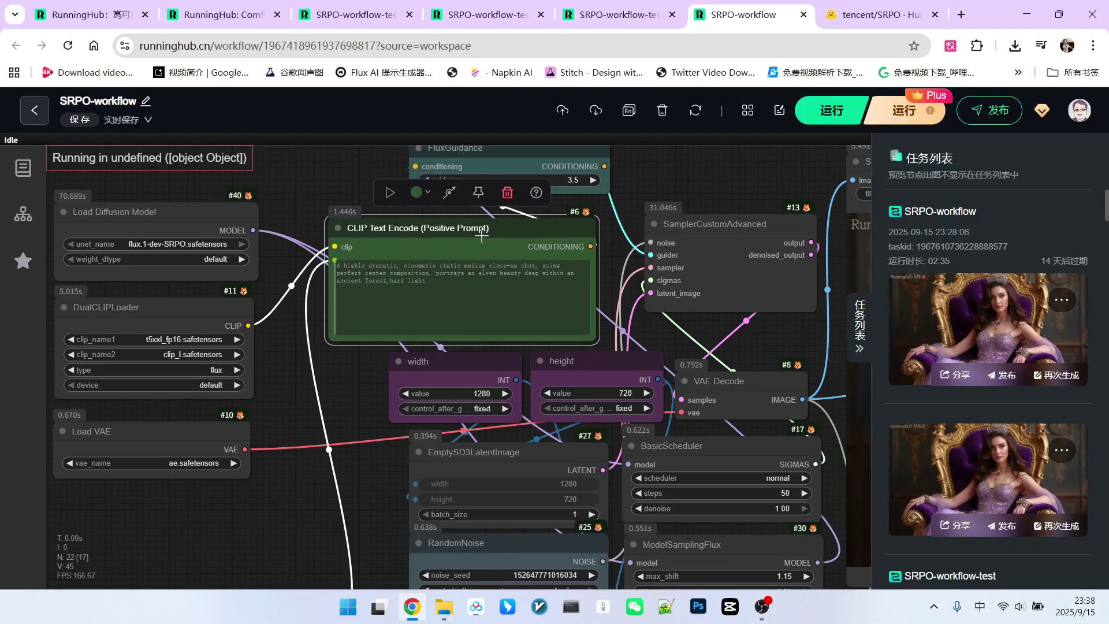
scroll(491, 223, up, 5)
click(505, 221)
scroll(619, 223, down, 4)
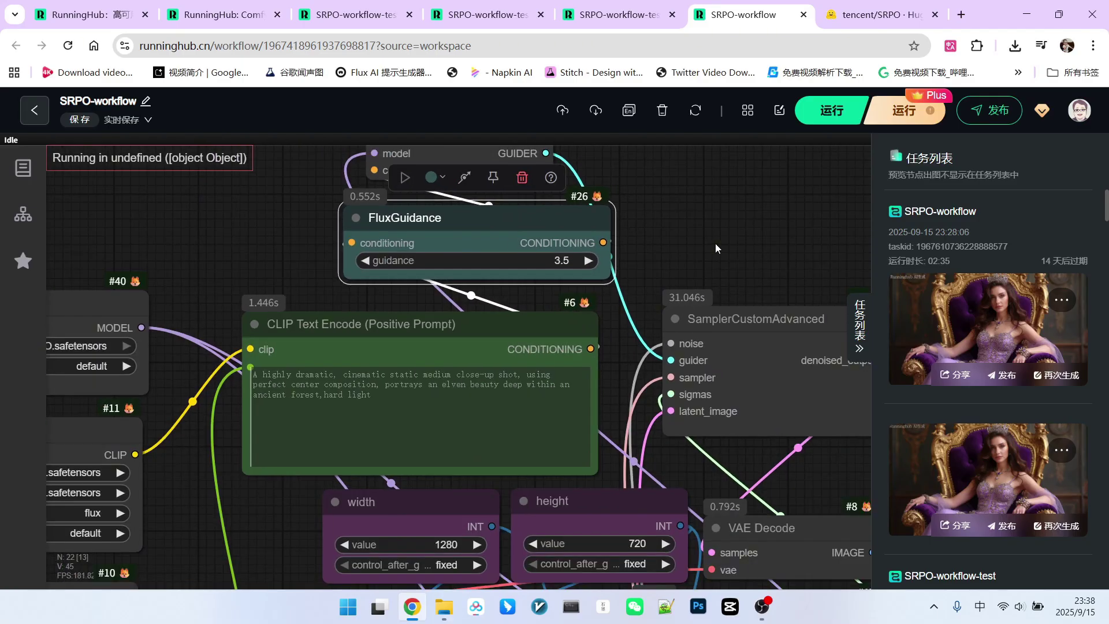
- Nudge the SamplerCustomAdvanced node slightly to the right
drag(716, 243, 545, 162)
scroll(552, 214, up, 2)
mouse_move(560, 245)
mouse_down()
mouse_move(605, 238)
mouse_move(573, 243)
mouse_up()
- Check the width and height nodes and shift the EmptySD3LatentImage node slightly up and to the right
drag(587, 422, 637, 226)
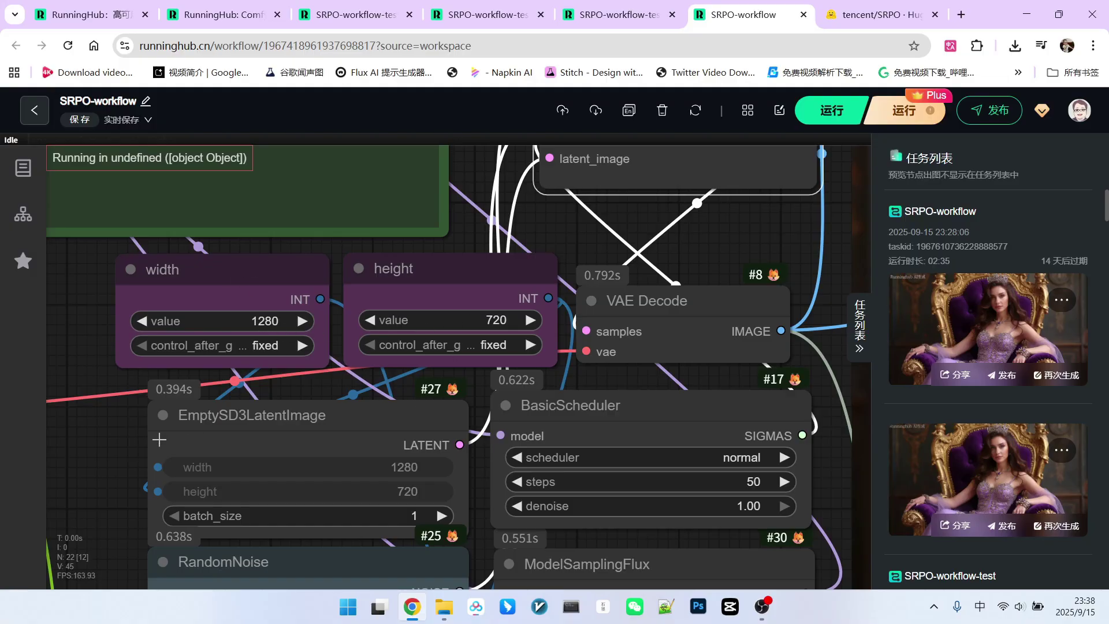
scroll(159, 440, down, 3)
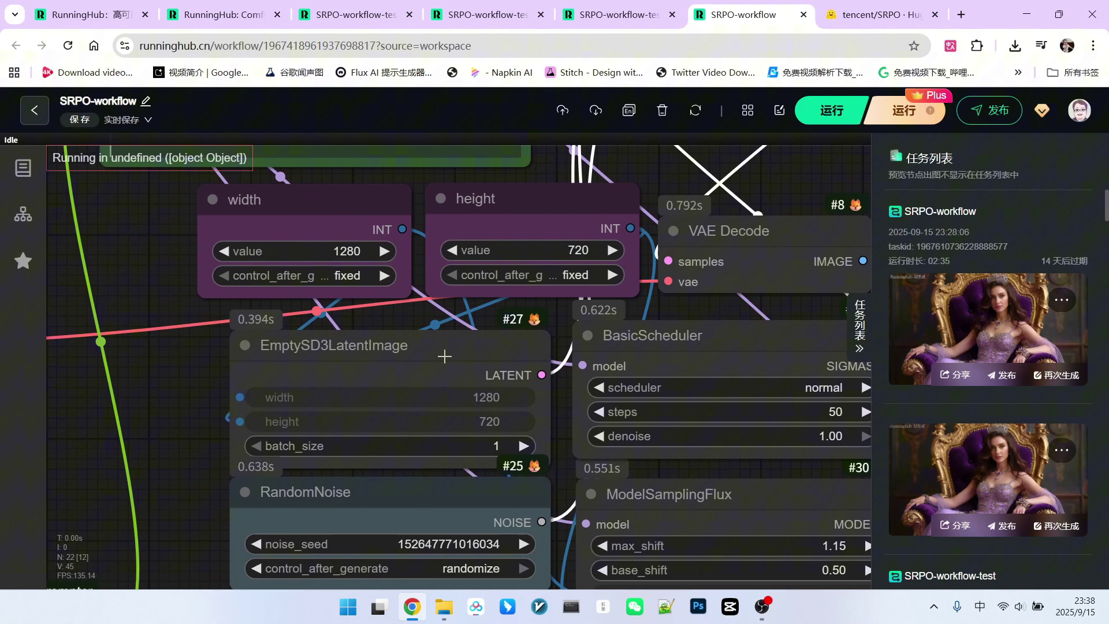
mouse_move(415, 351)
mouse_down()
mouse_move(469, 334)
mouse_move(425, 340)
mouse_up()
scroll(398, 356, down, 3)
drag(371, 462, 367, 357)
scroll(366, 357, up, 3)
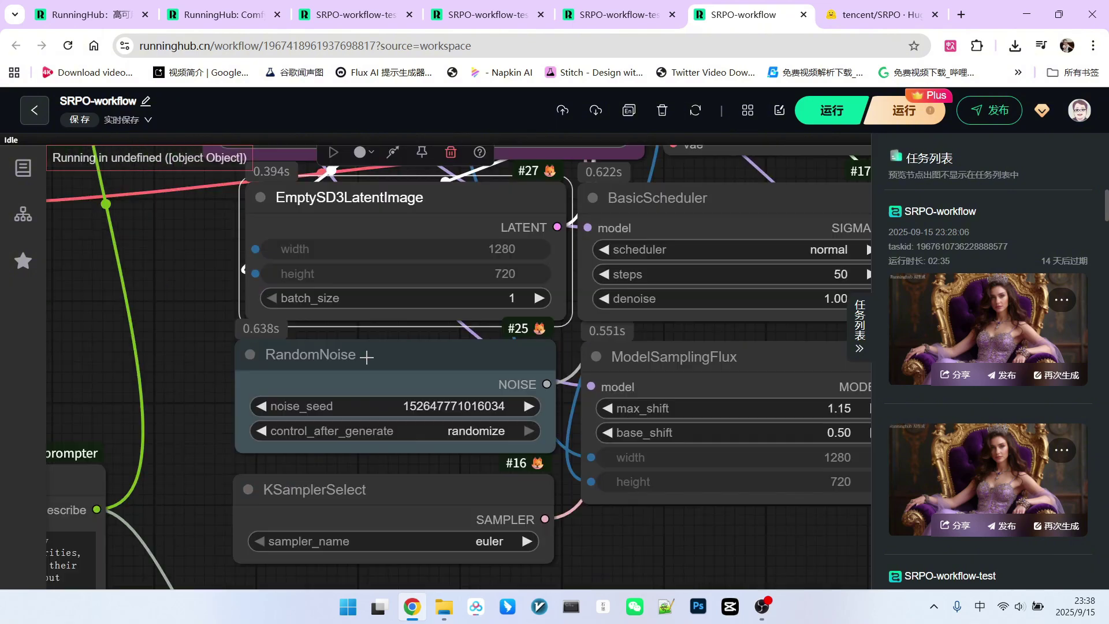
- Select the RandomNoise and KSamplerSelect nodes in turn to review their seed and sampler settings
click(366, 358)
scroll(572, 503, down, 1)
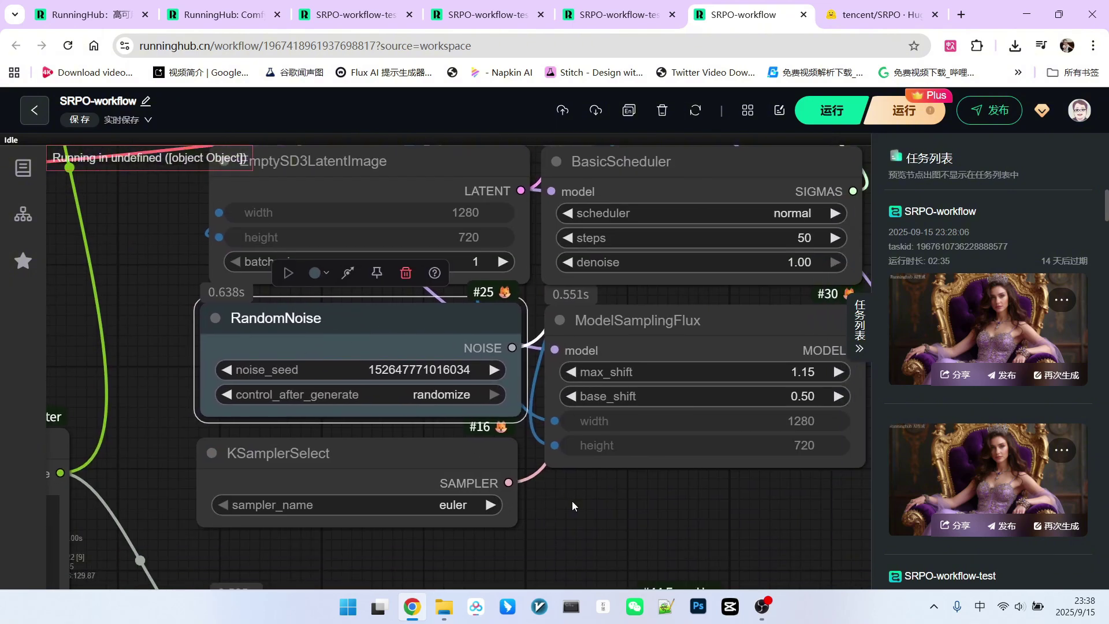
drag(454, 476, 455, 473)
- Examine the scheduler, steps and denoise settings of the BasicScheduler node and the shift values of the ModelSamplingFlux node
drag(682, 506, 547, 550)
scroll(645, 244, up, 2)
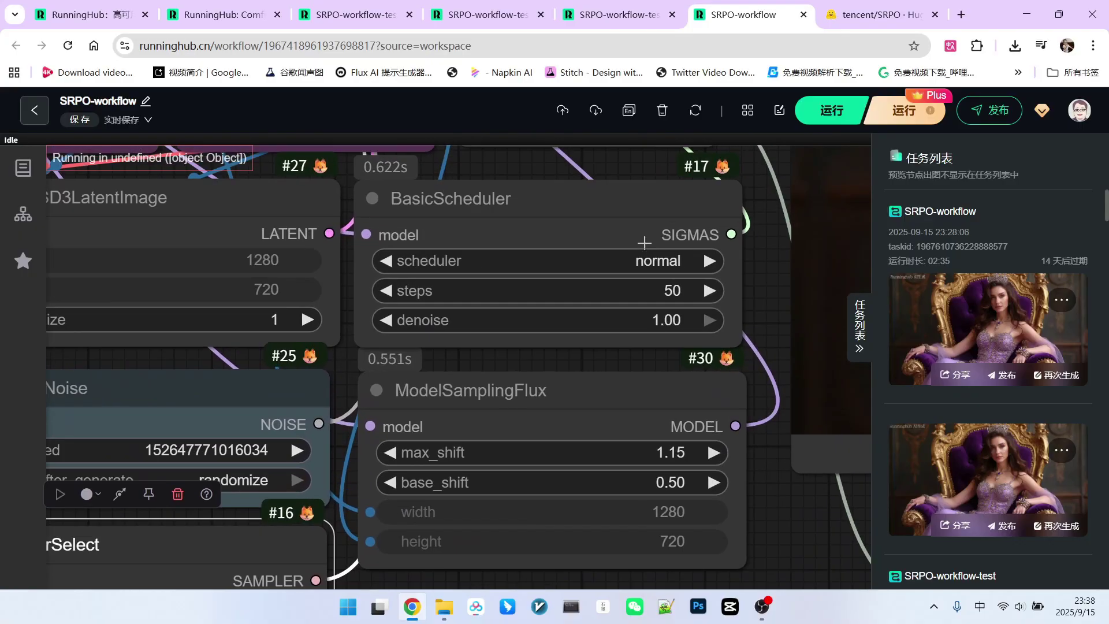
scroll(644, 242, up, 1)
click(651, 218)
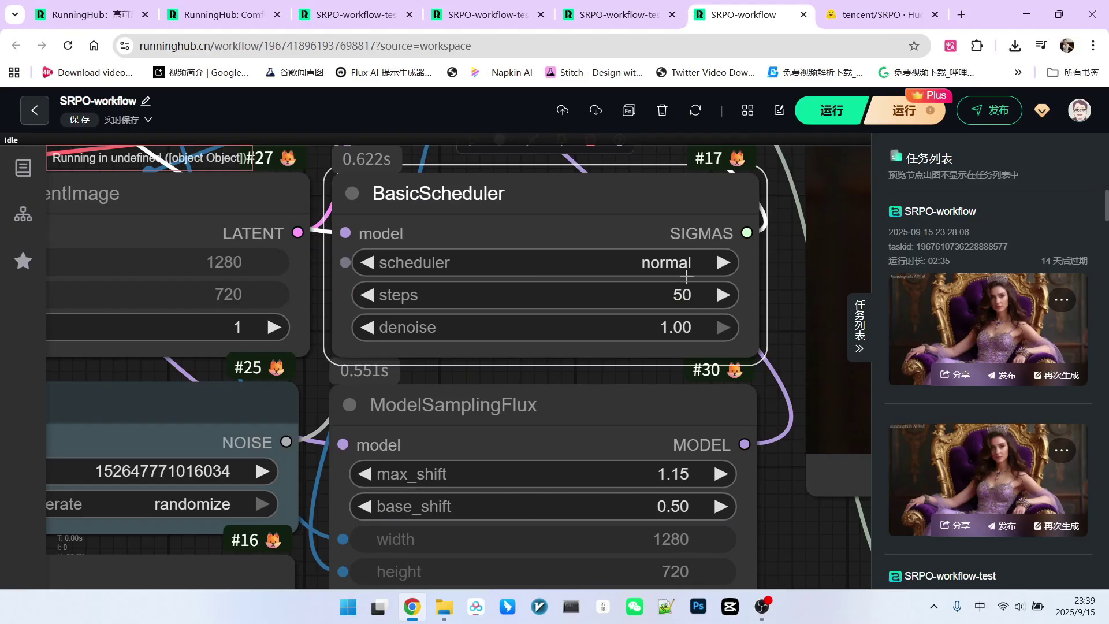
scroll(635, 281, down, 3)
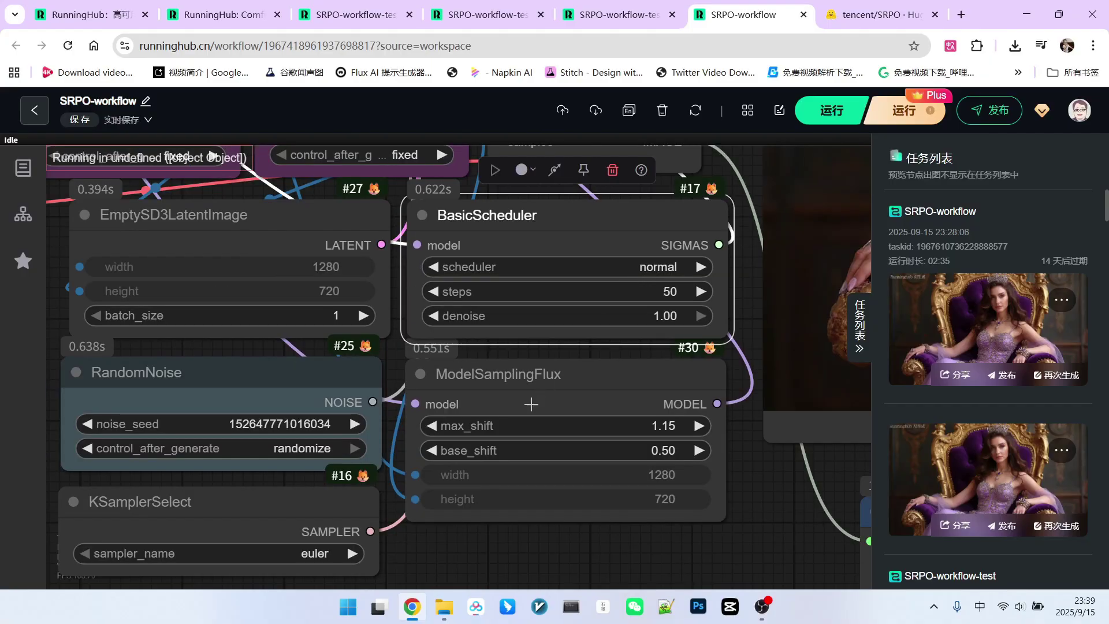
scroll(634, 281, down, 2)
click(591, 285)
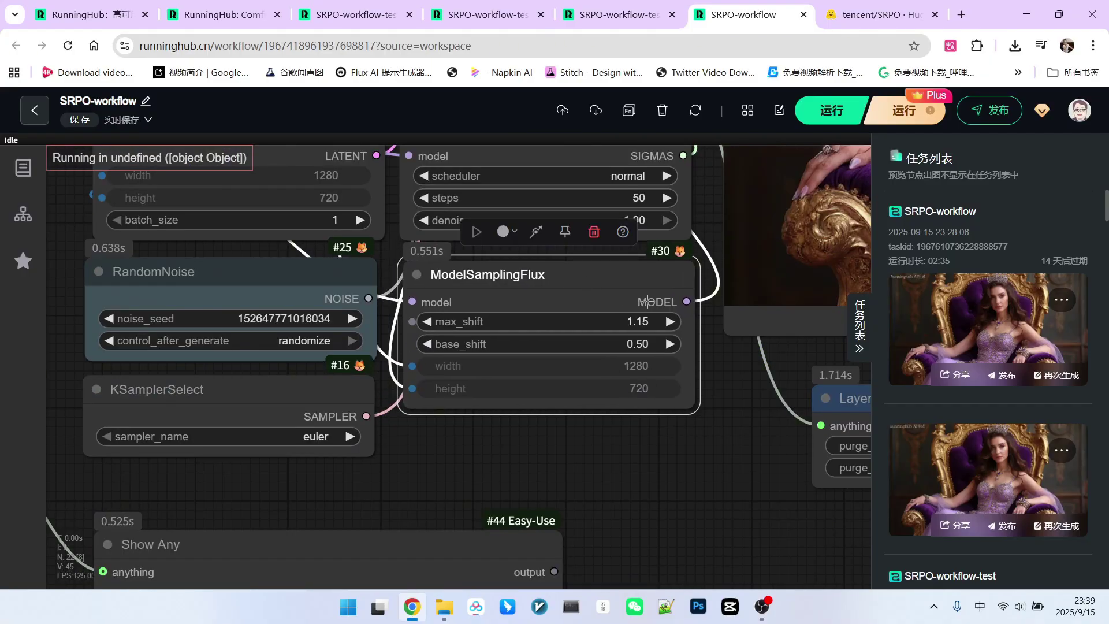
- Inspect the Show Any node and highlight the image description generated by the captioner
scroll(662, 416, down, 5)
scroll(318, 465, up, 7)
drag(662, 416, 384, 252)
scroll(690, 421, up, 4)
click(689, 422)
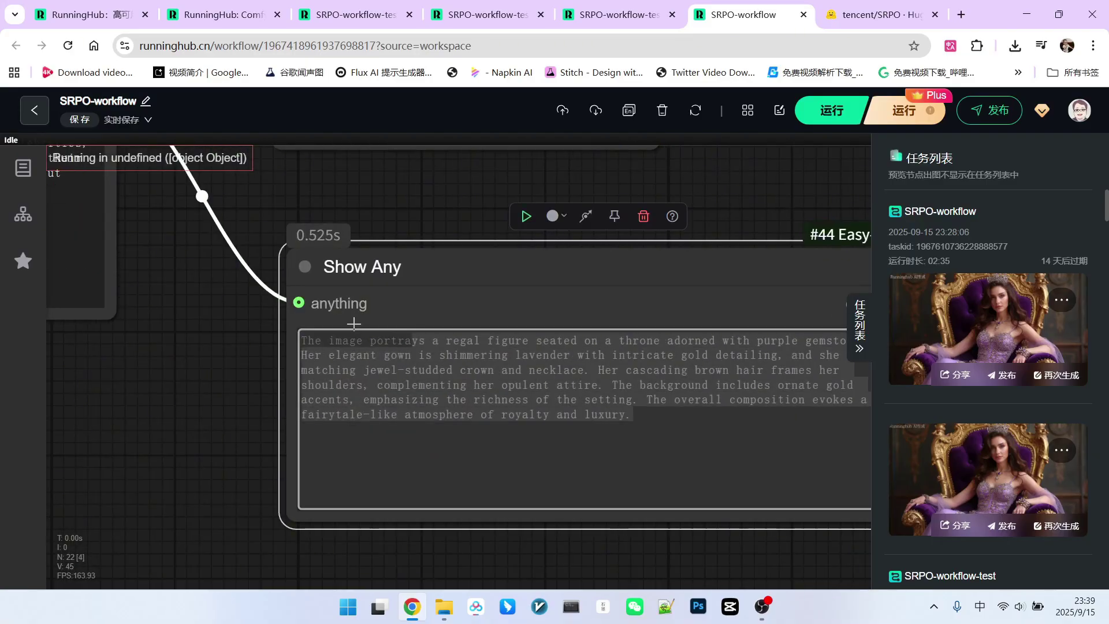
- Trace the workflow from the Show Any node past the prompt and sampler nodes to the first Save Image output
scroll(579, 337, down, 2)
scroll(579, 337, down, 3)
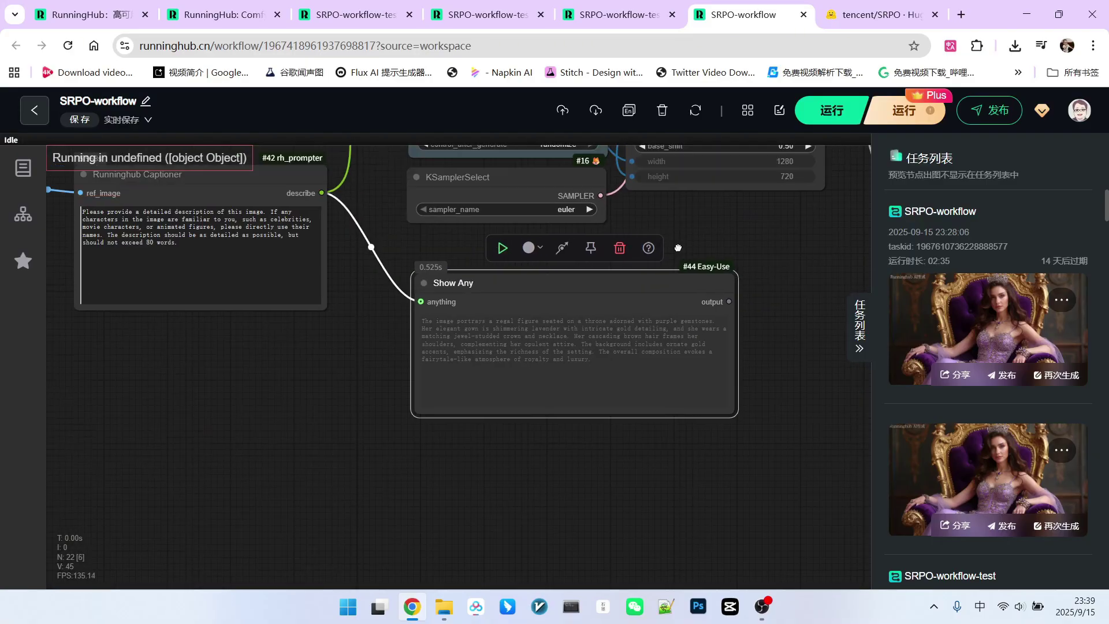
drag(564, 231, 595, 555)
drag(393, 254, 398, 367)
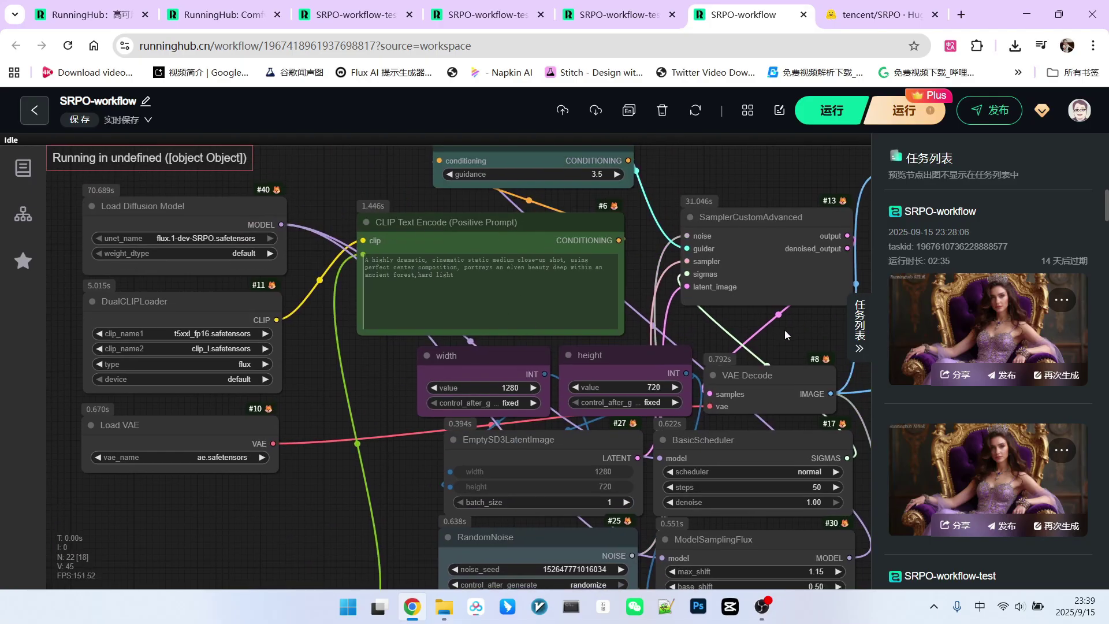
drag(786, 334, 243, 264)
drag(704, 542, 653, 579)
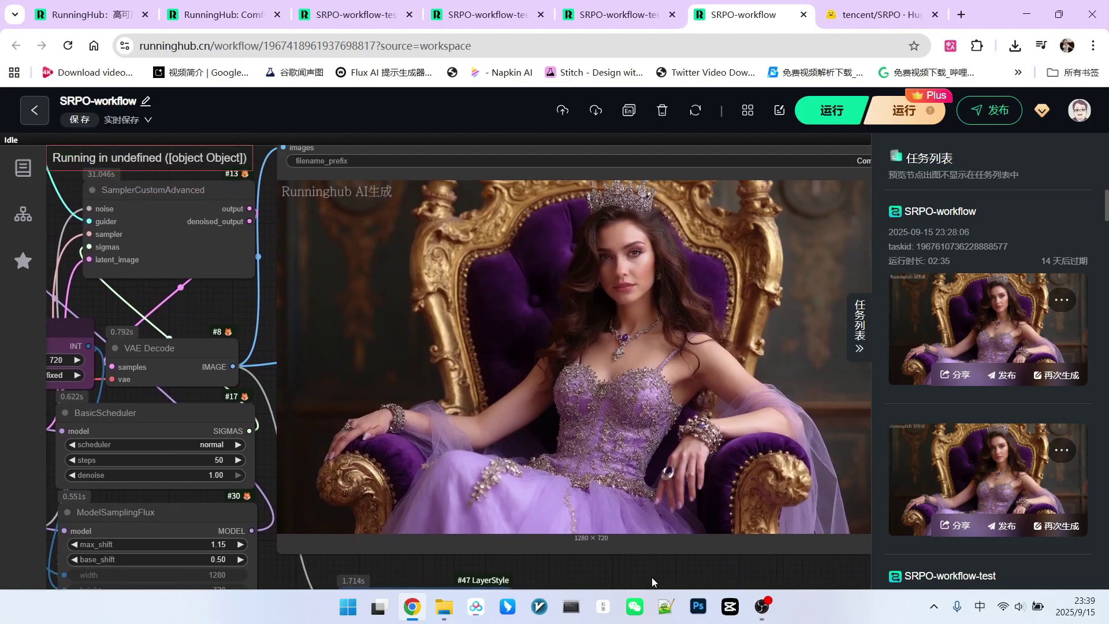
- Examine the crown, necklace and dress details of the image in the first Save Image node
scroll(715, 260, up, 6)
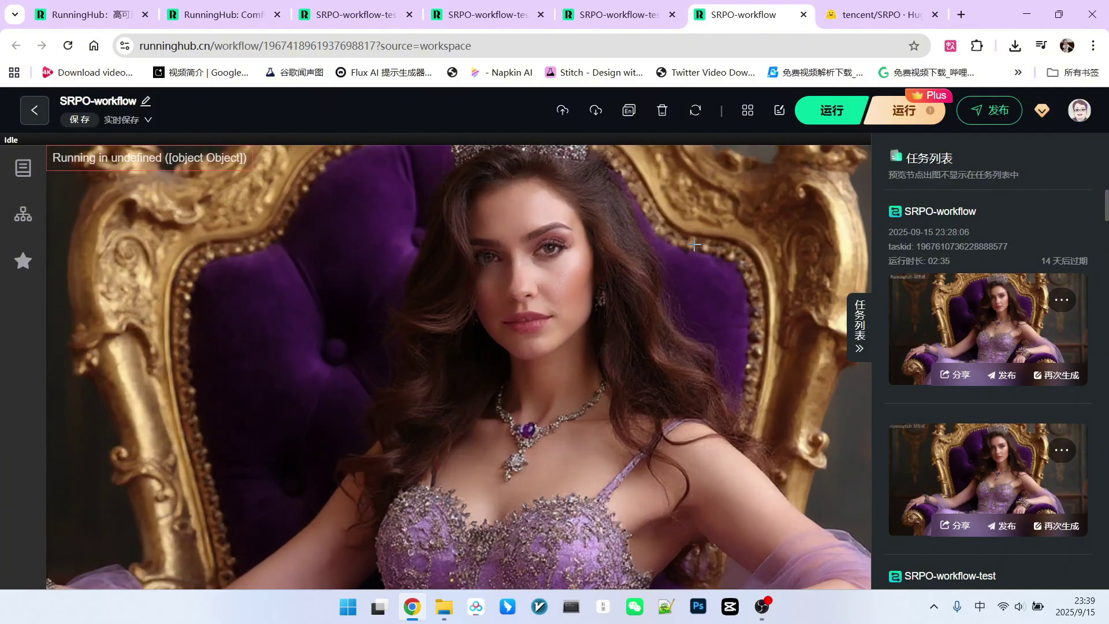
scroll(694, 245, down, 2)
scroll(224, 190, up, 5)
drag(224, 191, 253, 247)
scroll(500, 303, down, 3)
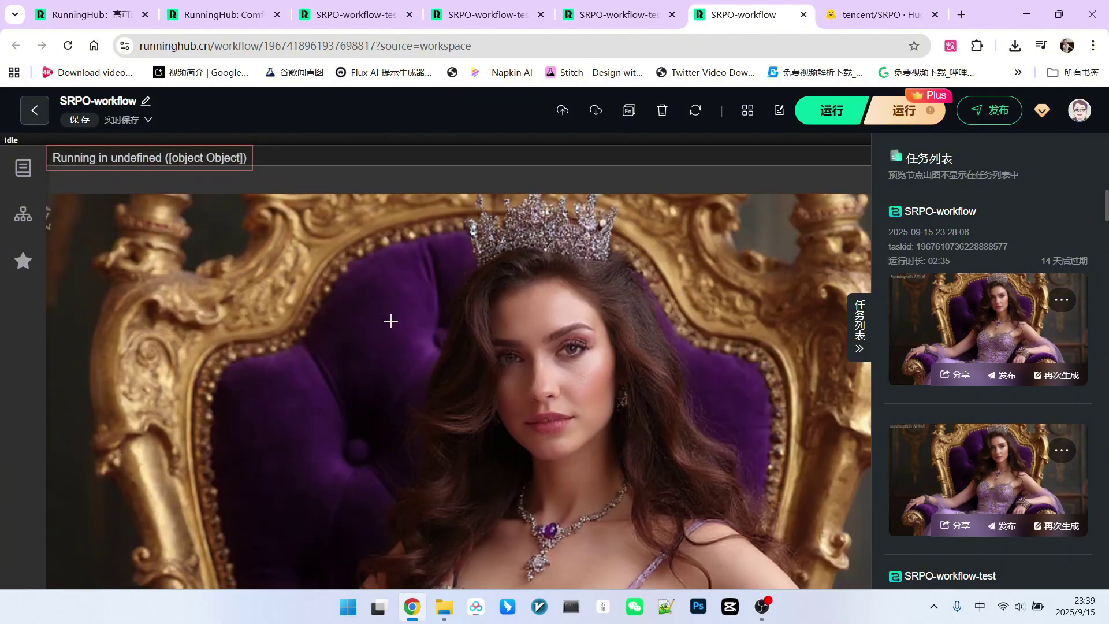
scroll(563, 250, up, 3)
drag(699, 355, 707, 159)
scroll(552, 347, down, 1)
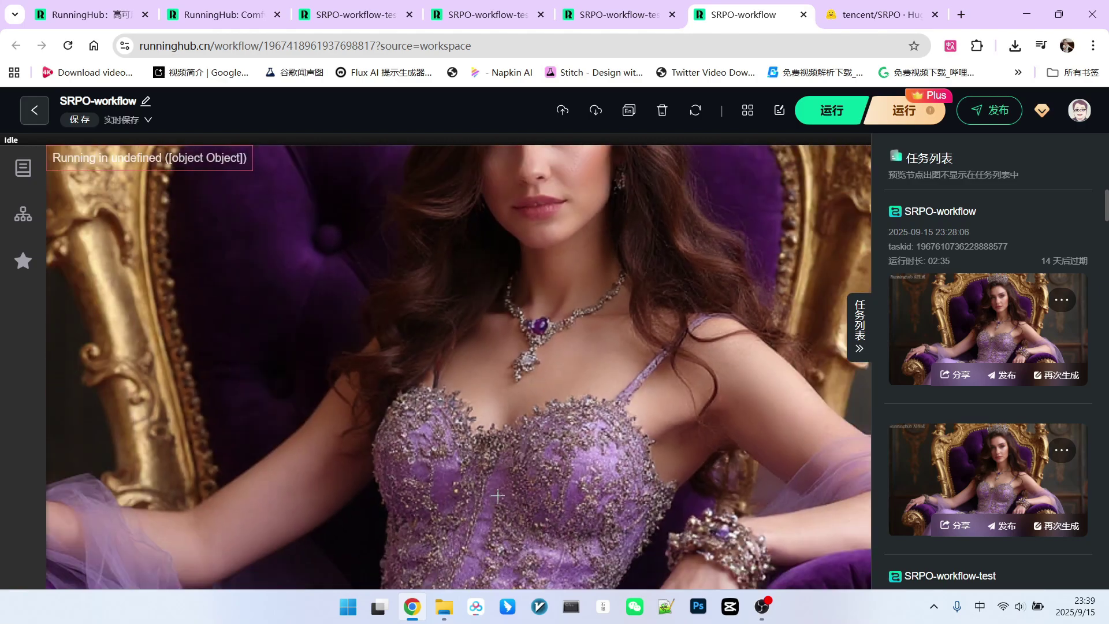
drag(559, 333, 596, 204)
scroll(595, 203, down, 3)
scroll(483, 414, up, 4)
scroll(533, 384, down, 5)
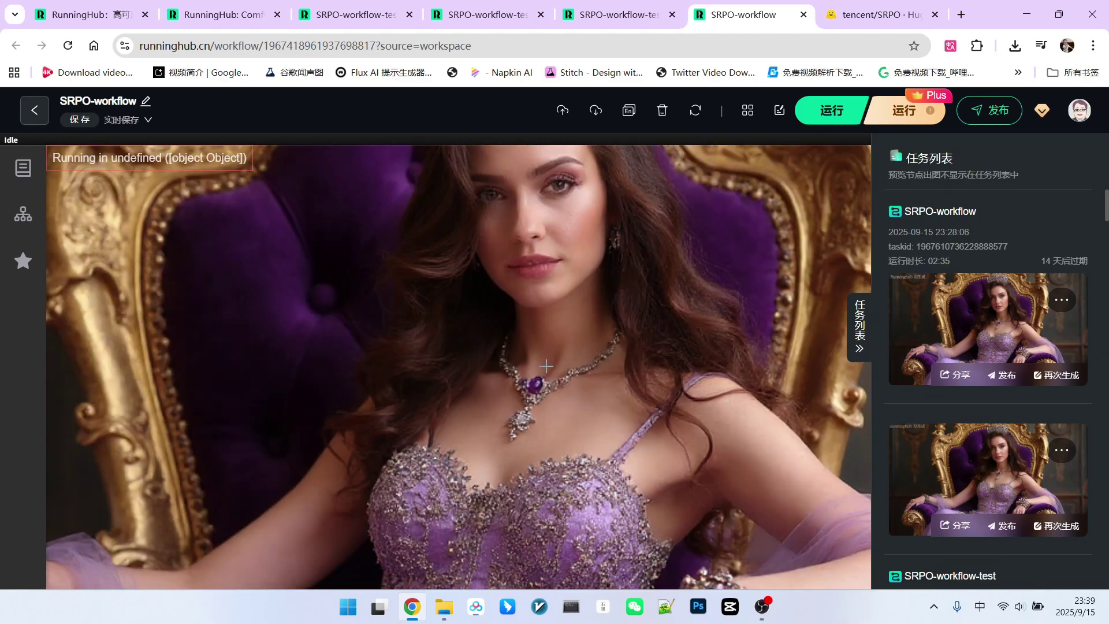
- Inspect the woman's eyes and skin texture at high magnification in the image before upscaling
scroll(455, 365, down, 3)
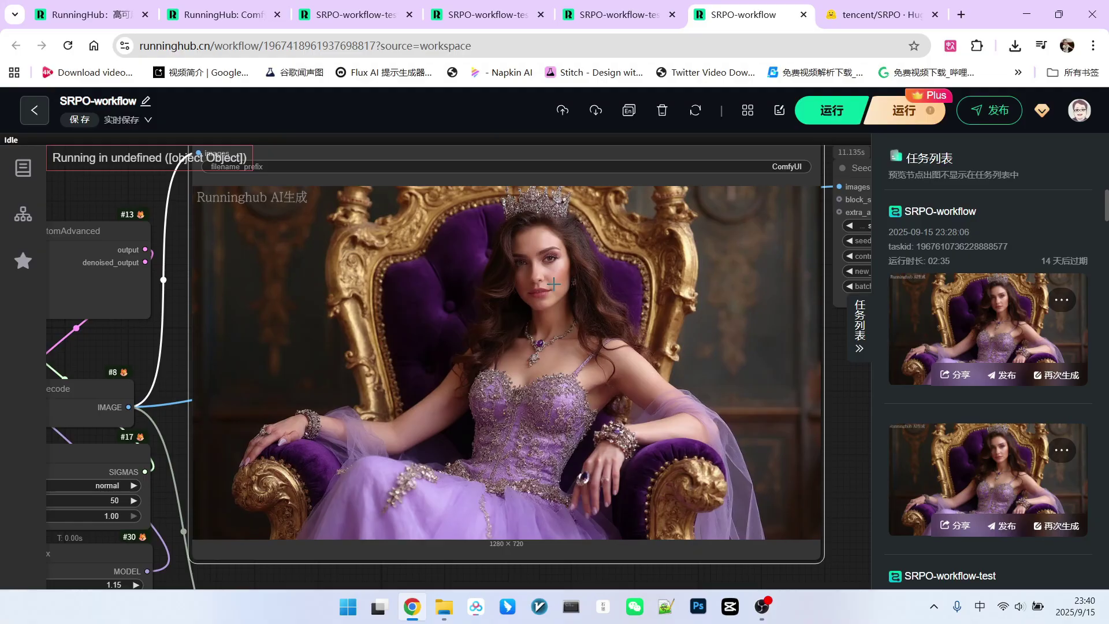
scroll(554, 284, up, 5)
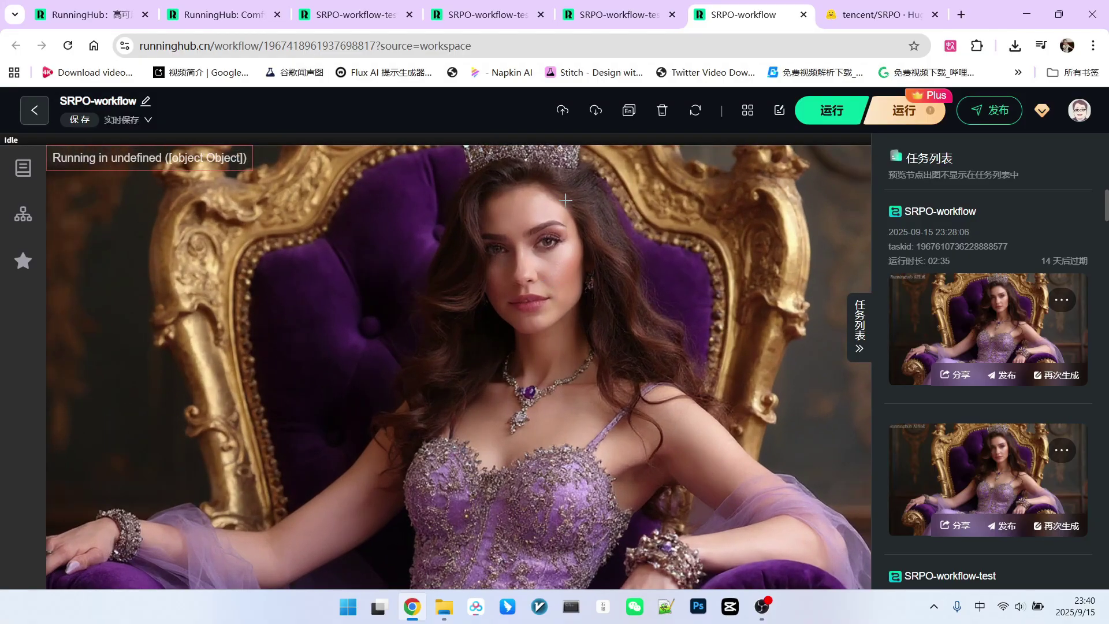
scroll(567, 199, up, 6)
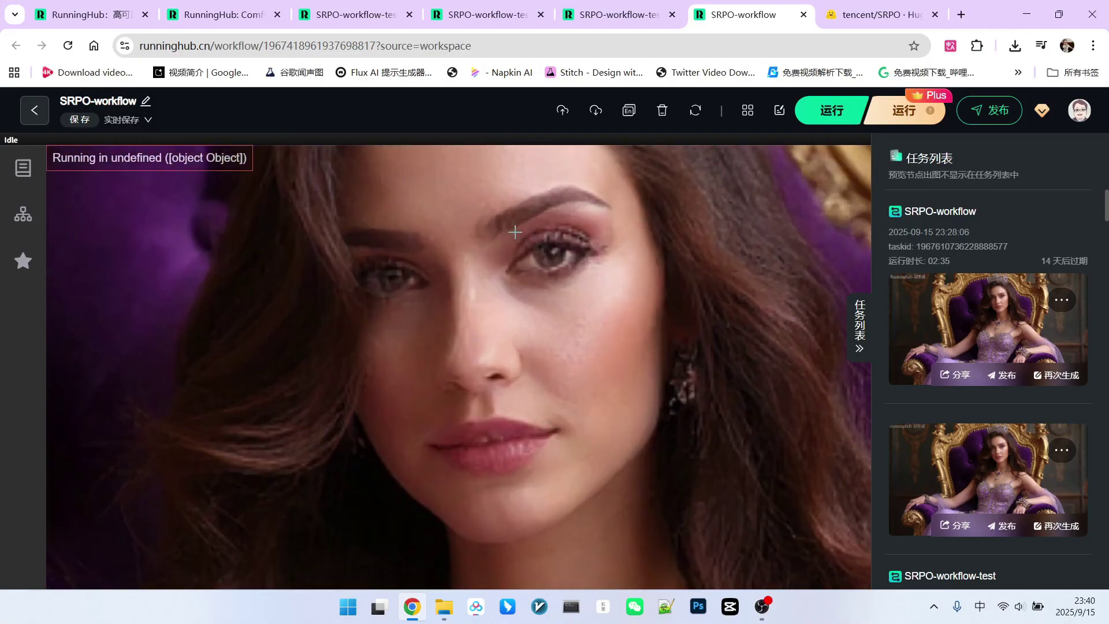
scroll(514, 233, up, 2)
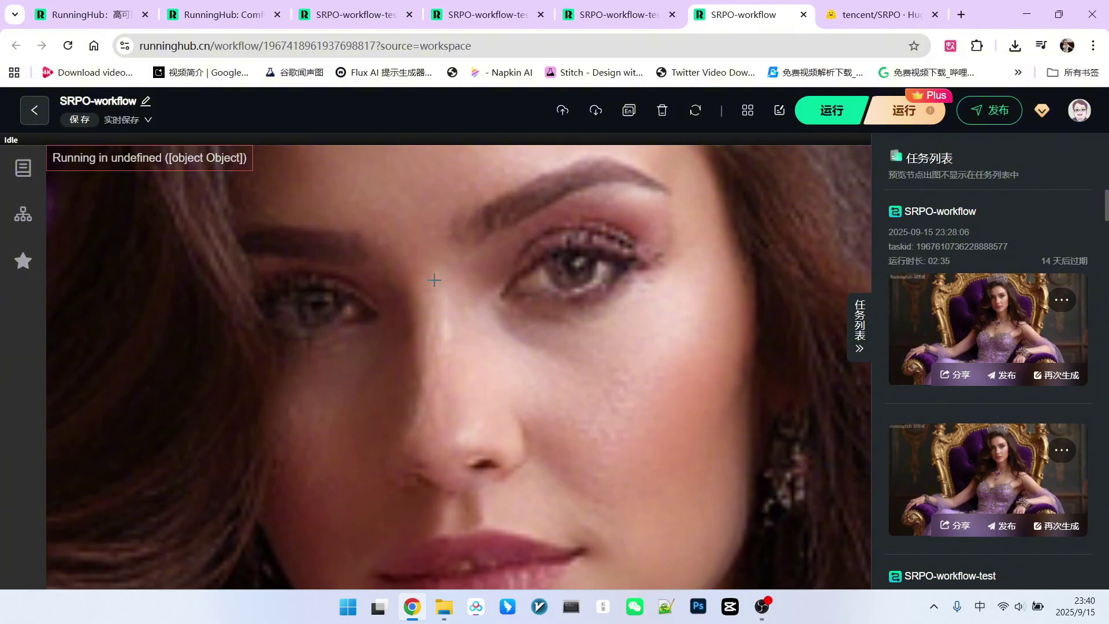
scroll(434, 280, down, 10)
scroll(748, 376, up, 1)
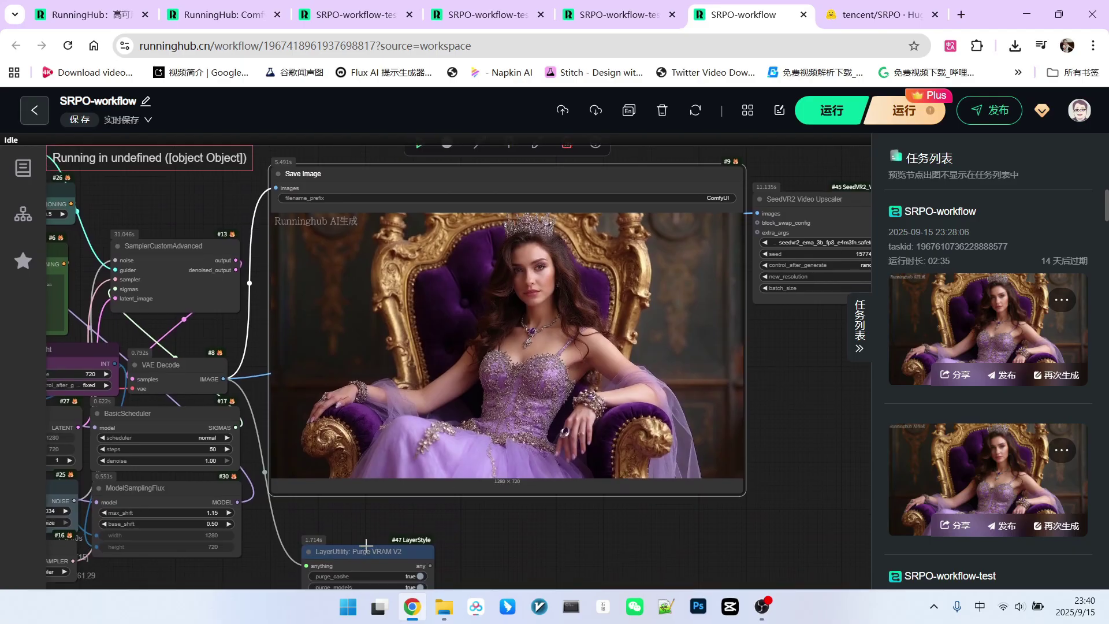
- Move the Purge VRAM V2 node slightly up and to the left, and recheck the face in the image above it
drag(366, 545, 340, 515)
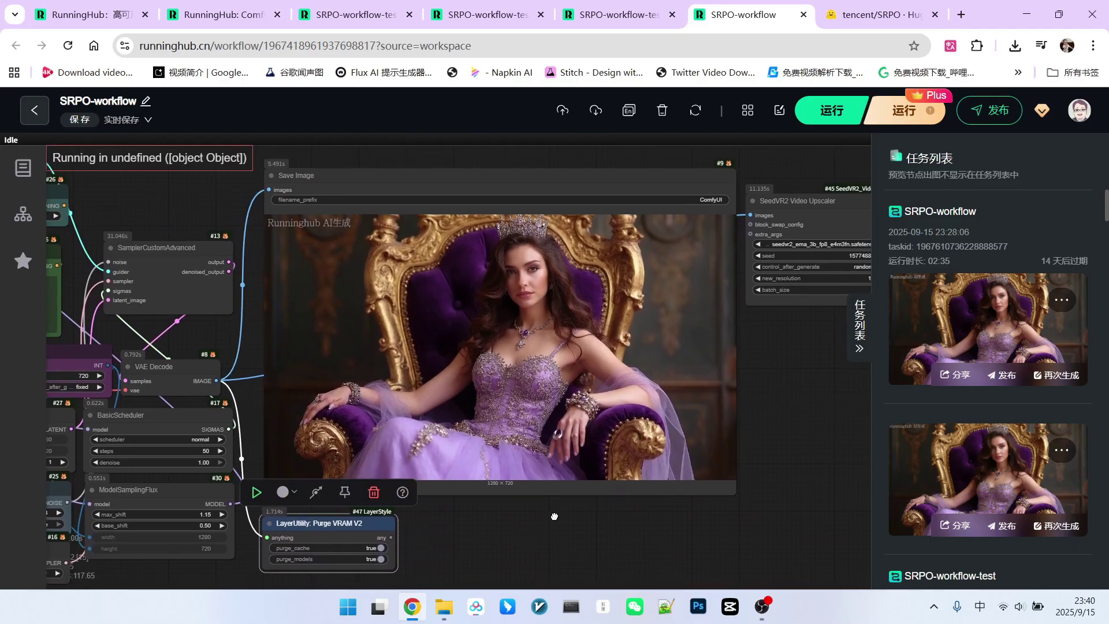
scroll(560, 330, up, 5)
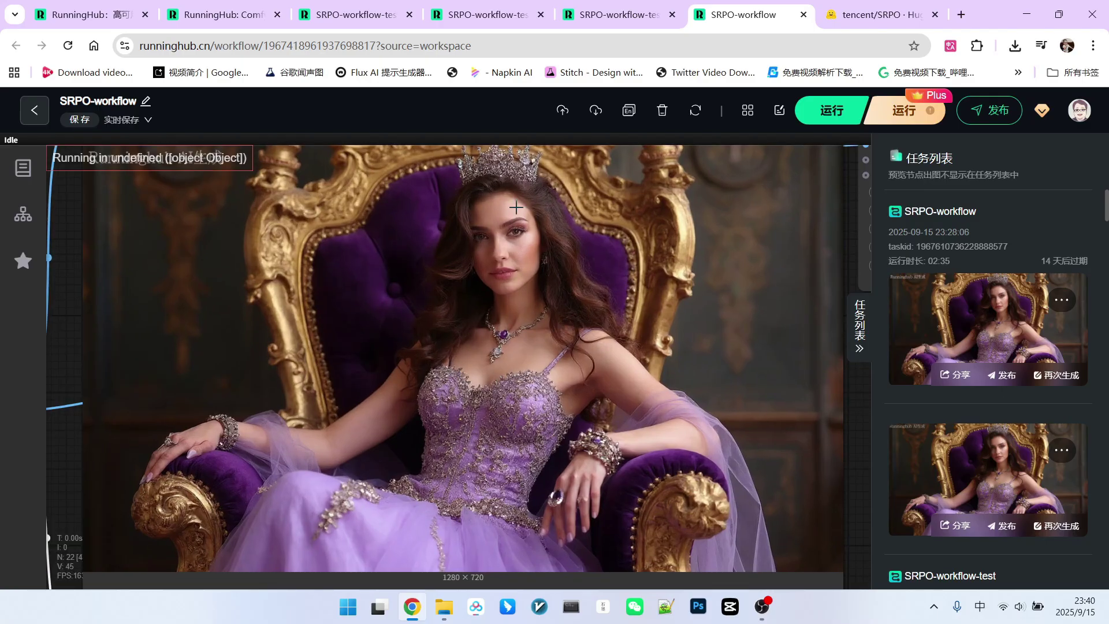
scroll(520, 237, up, 3)
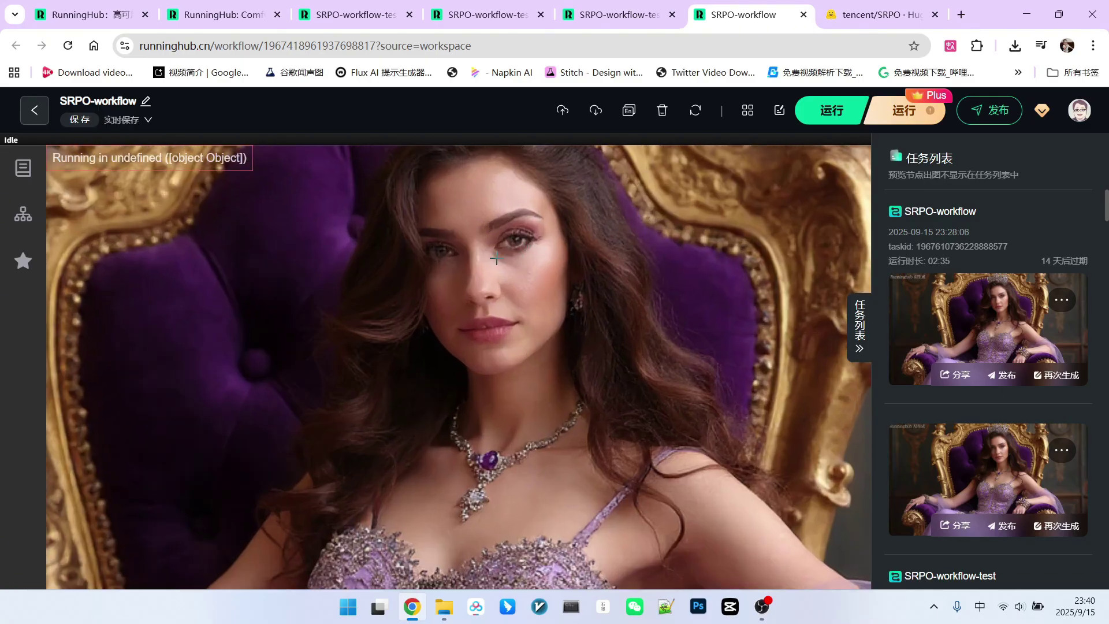
scroll(531, 235, down, 1)
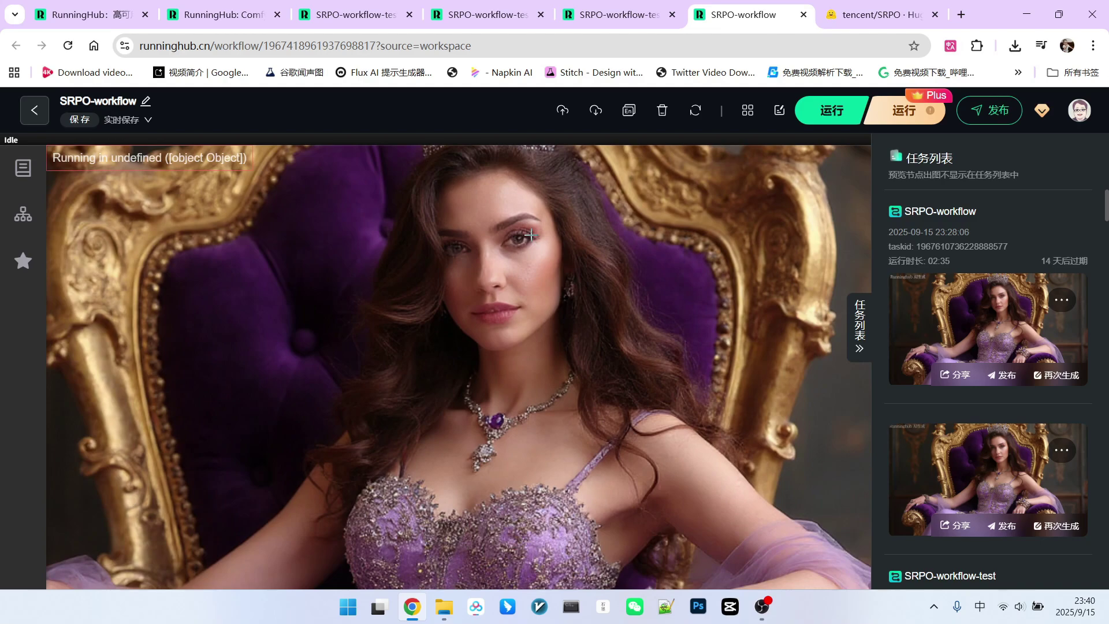
scroll(531, 234, down, 2)
scroll(530, 234, down, 3)
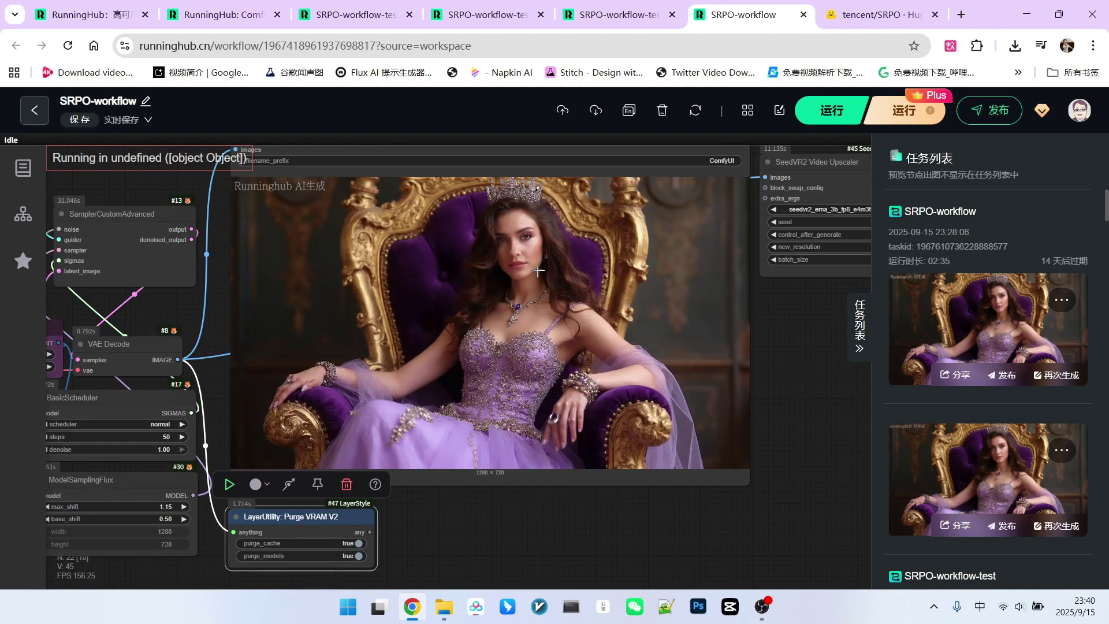
- Review the model, seed, new_resolution and batch_size settings of the SeedVR2 Video Upscaler node
drag(785, 332, 445, 372)
scroll(496, 202, up, 11)
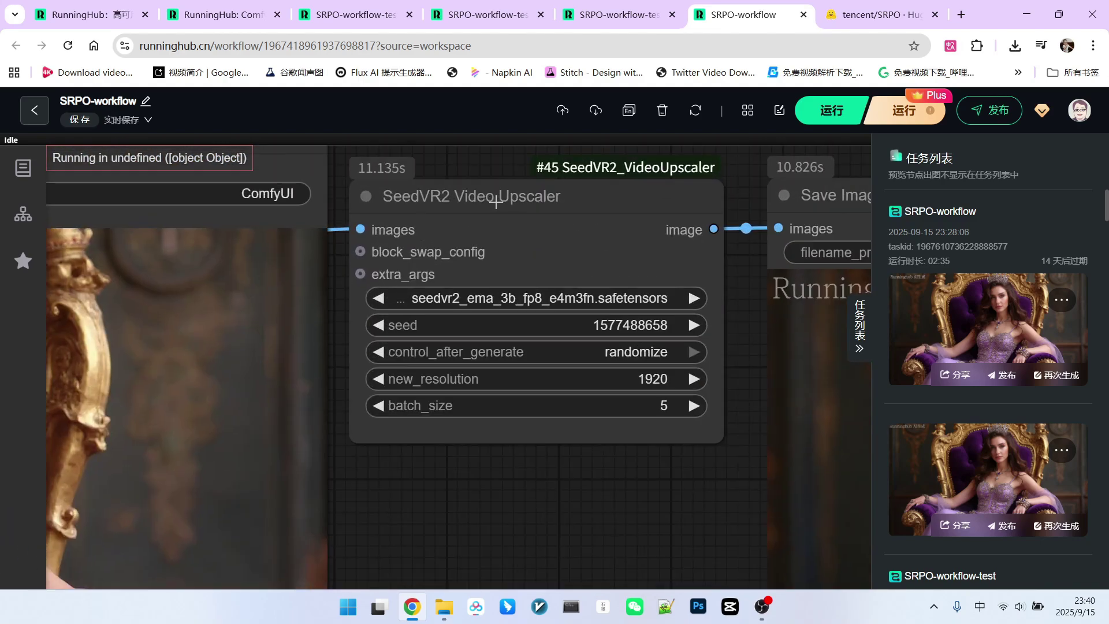
scroll(564, 231, down, 2)
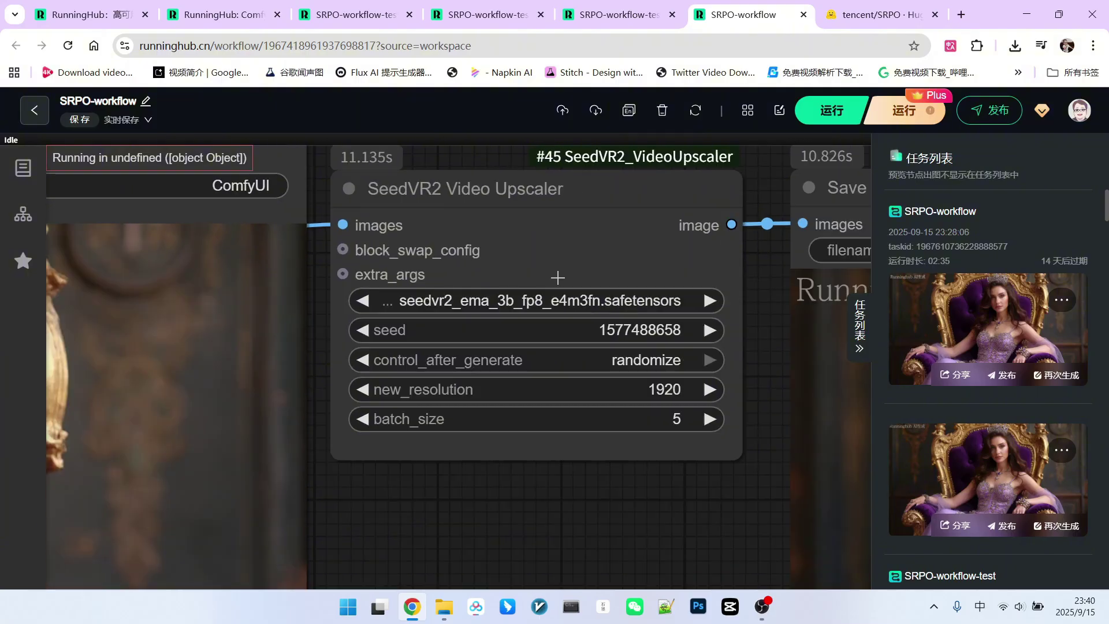
scroll(458, 421, up, 3)
scroll(404, 405, up, 1)
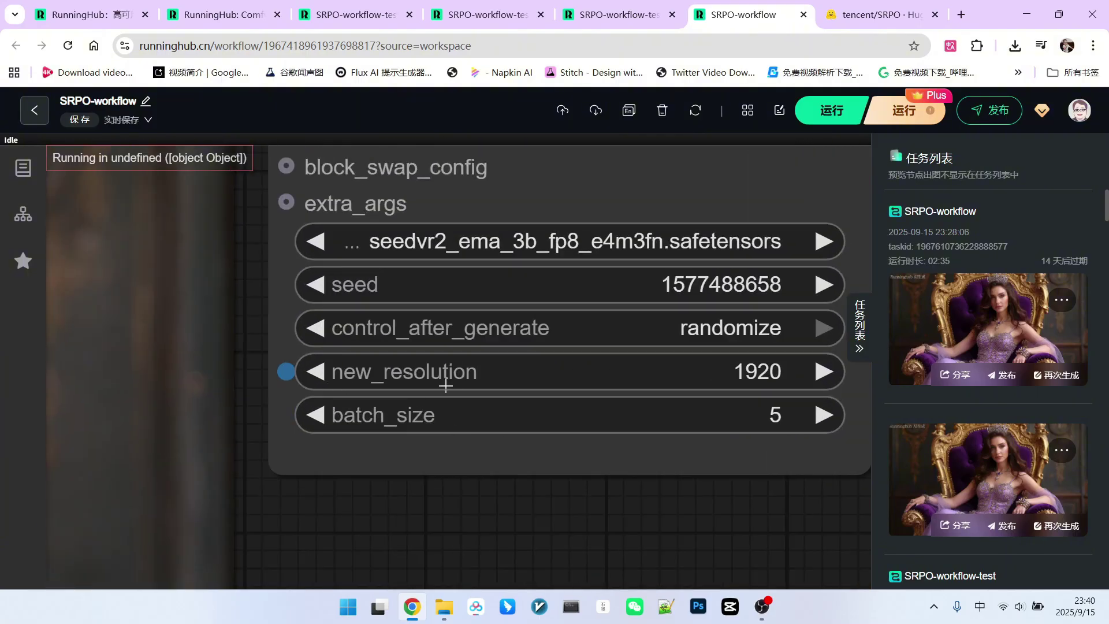
scroll(688, 355, down, 10)
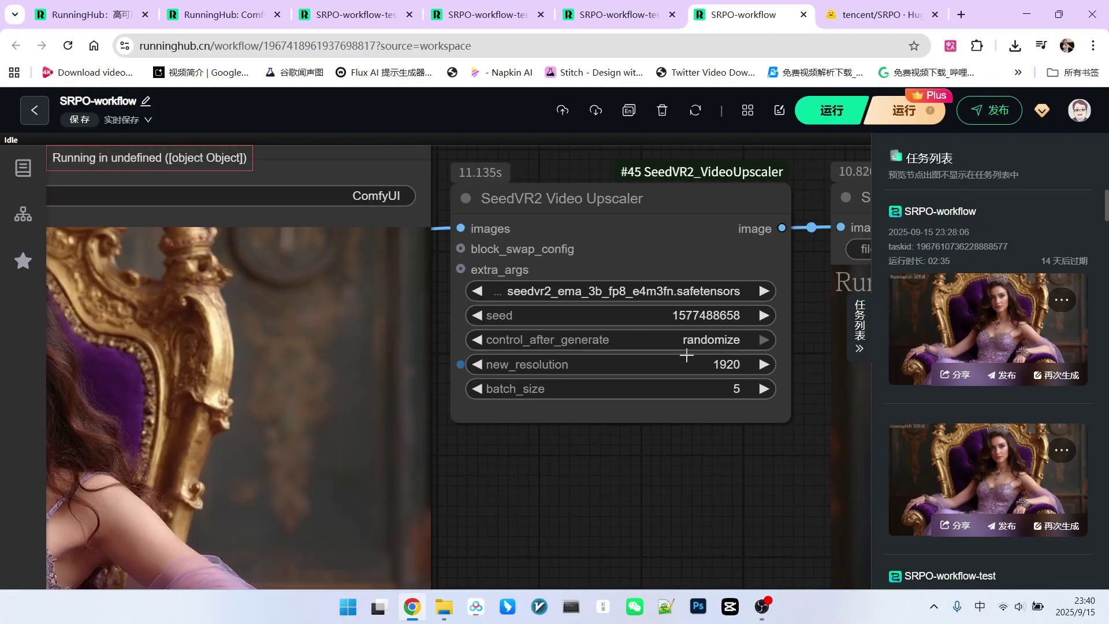
- Inspect the upscaled image in the second Save Image node and check its pixel dimensions
scroll(693, 436, down, 4)
drag(695, 444, 207, 244)
scroll(625, 415, up, 4)
scroll(613, 446, up, 1)
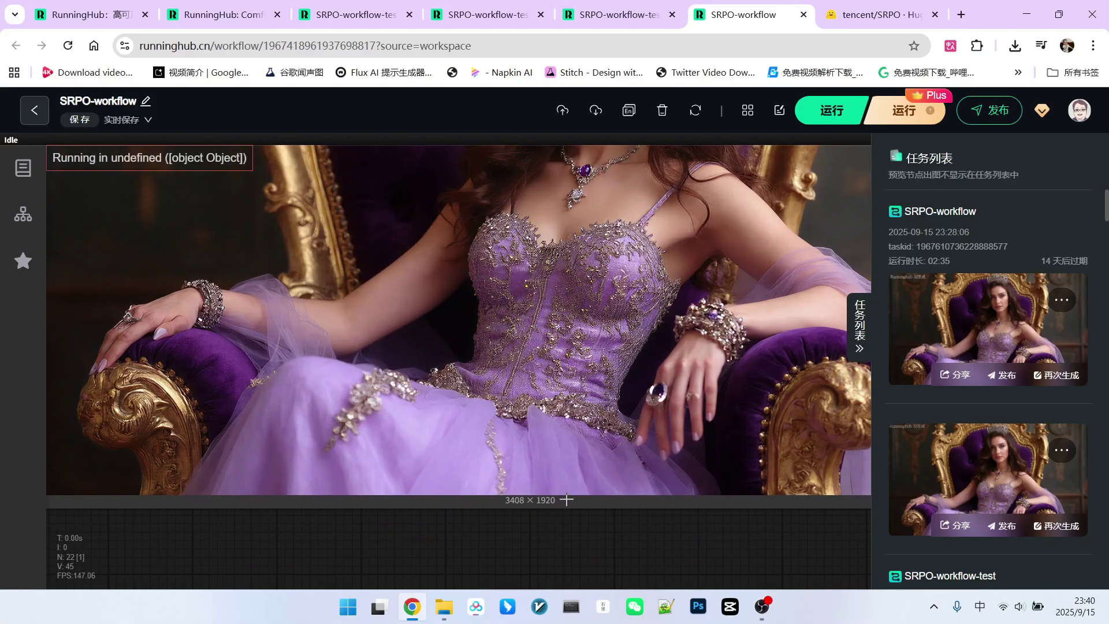
scroll(602, 370, down, 7)
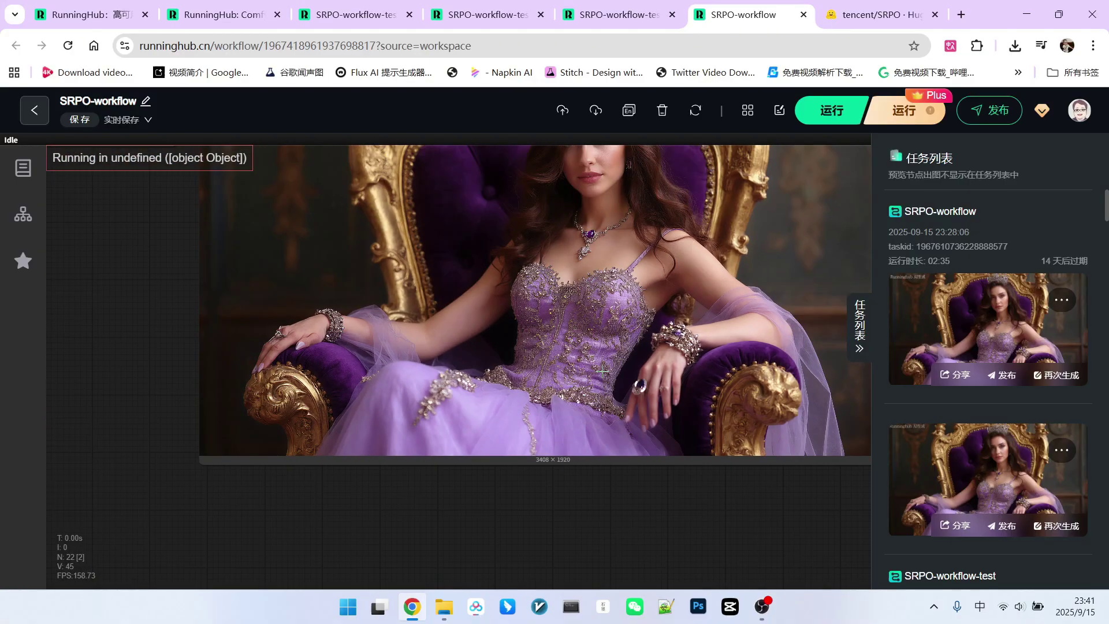
- Examine the eyes, skin and lips of the upscaled image at high magnification
drag(571, 249, 481, 271)
scroll(480, 271, up, 2)
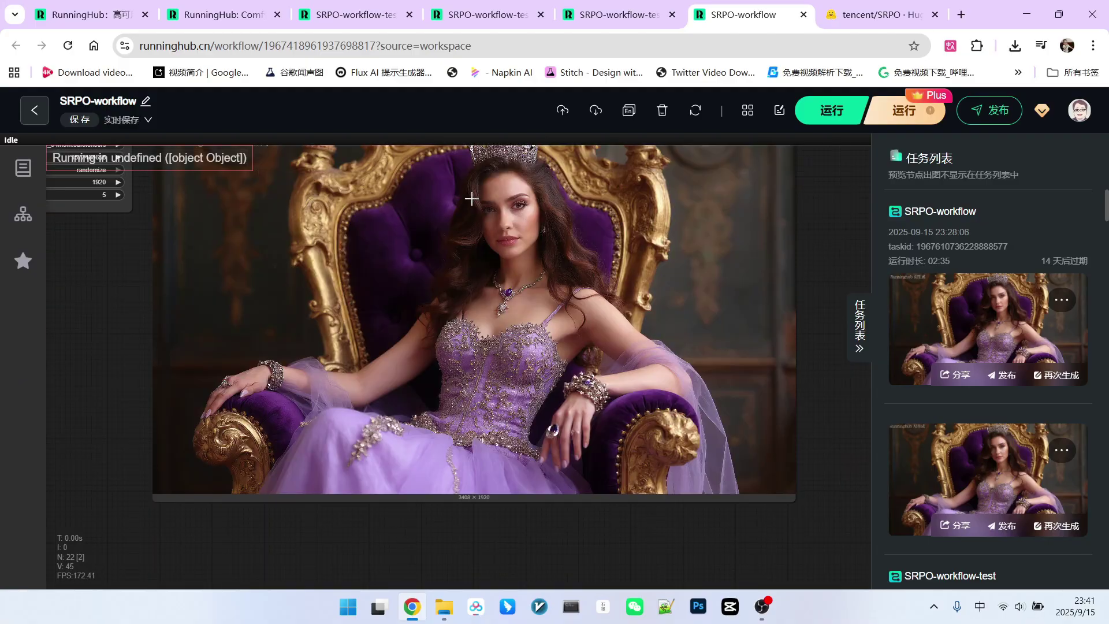
scroll(471, 198, up, 6)
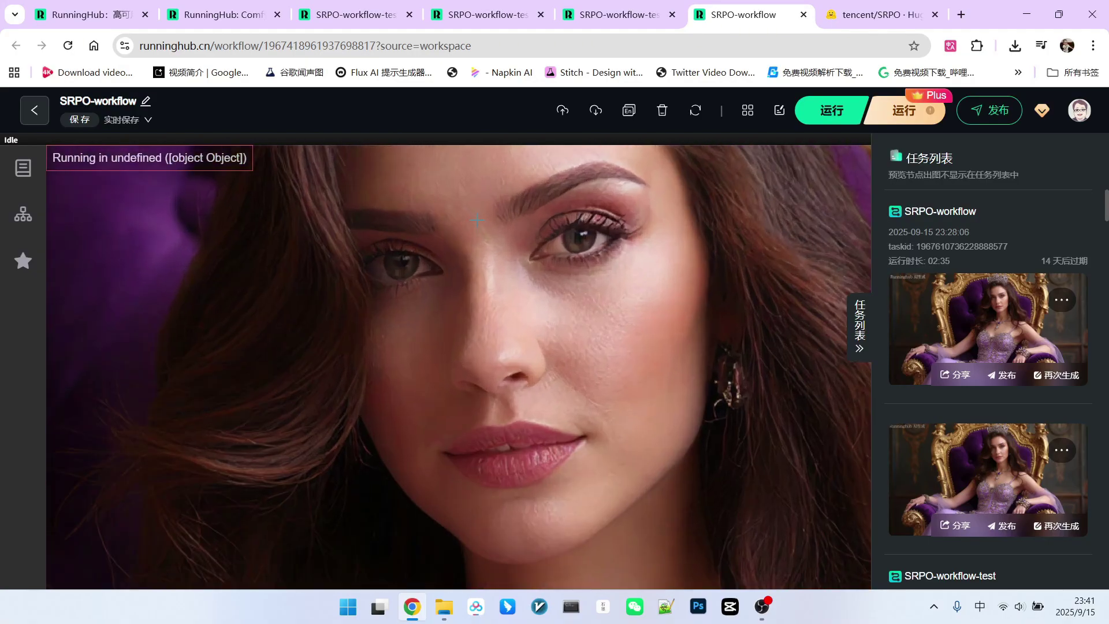
scroll(476, 220, up, 2)
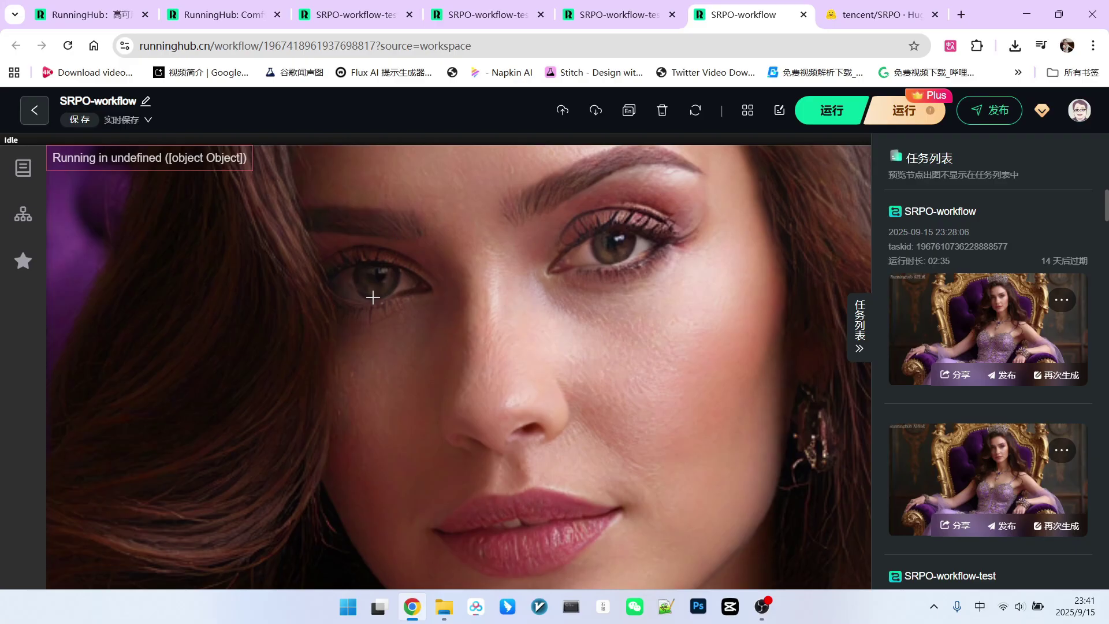
scroll(427, 272, down, 2)
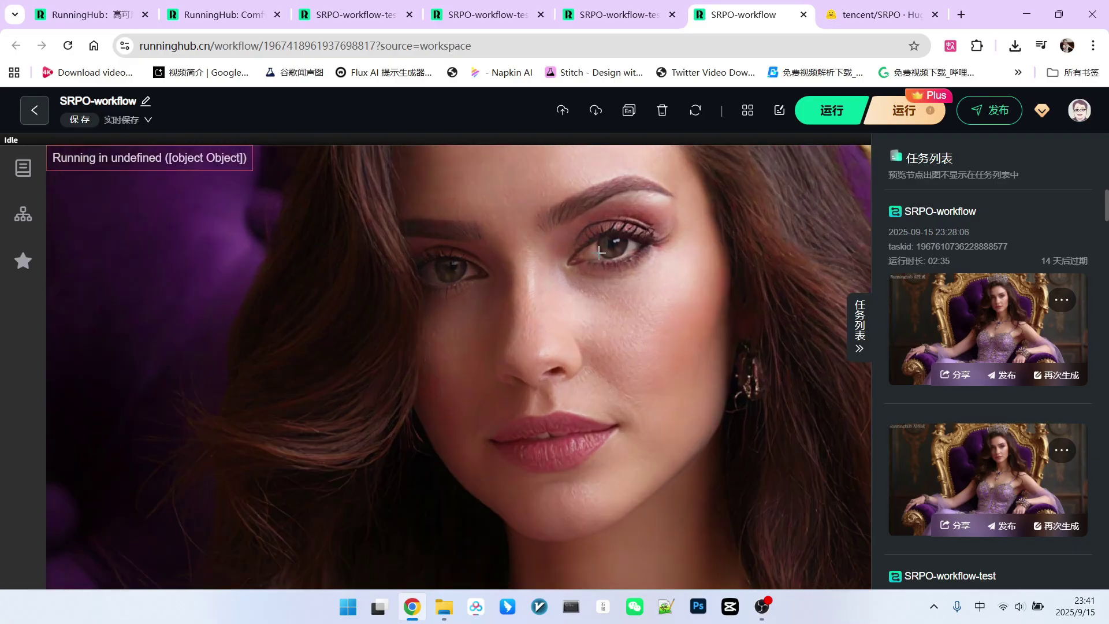
- Compare the woman's face in the original Save Image output with the upscaled version
scroll(674, 317, down, 5)
scroll(168, 408, up, 2)
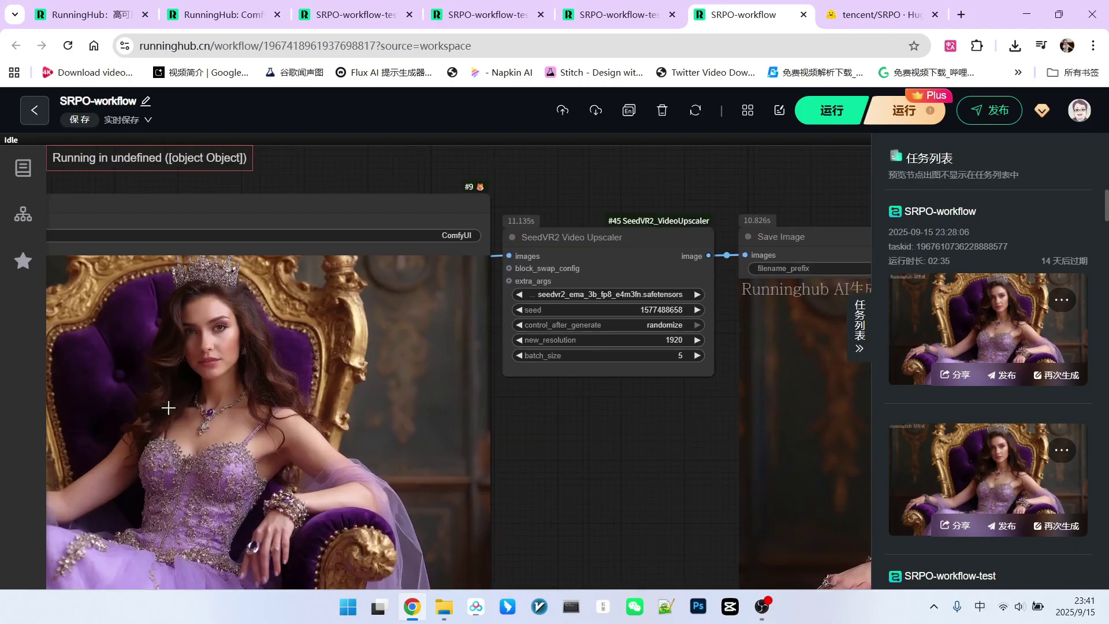
scroll(168, 408, up, 3)
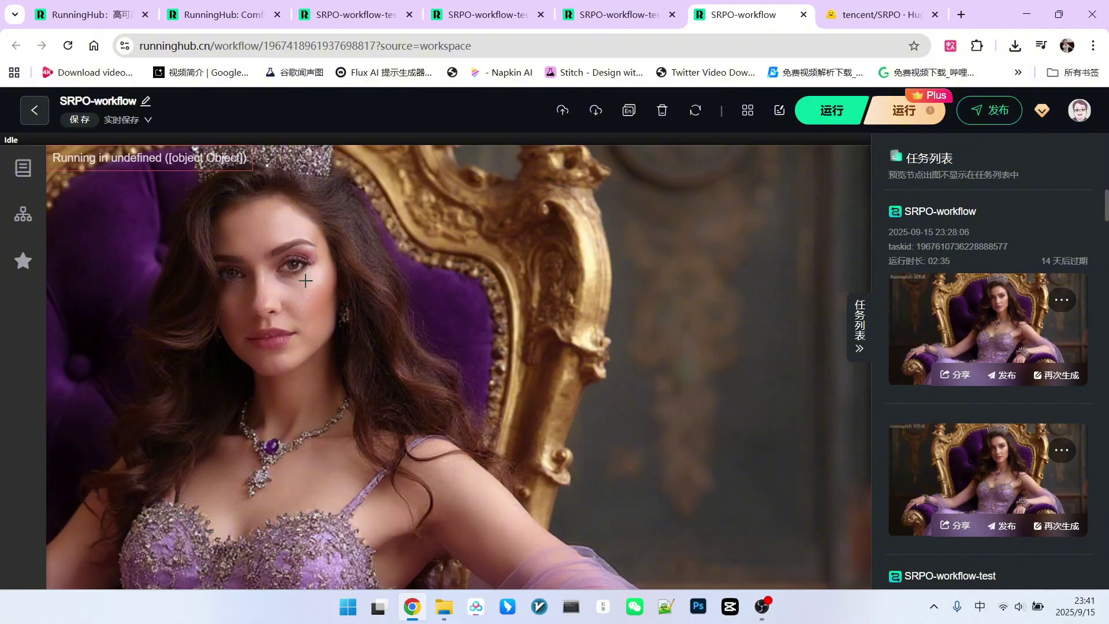
scroll(298, 293, down, 5)
scroll(610, 361, up, 2)
drag(610, 361, 423, 330)
scroll(688, 326, up, 2)
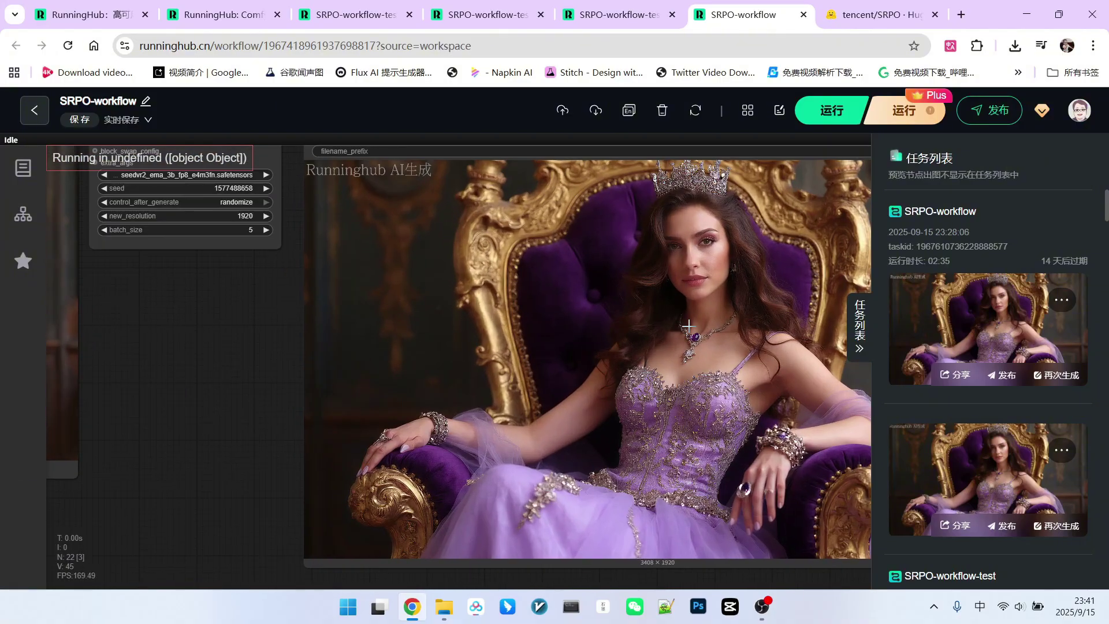
scroll(720, 249, up, 2)
- Recheck the upscaler's new_resolution setting against the upscaled output image
scroll(644, 296, down, 3)
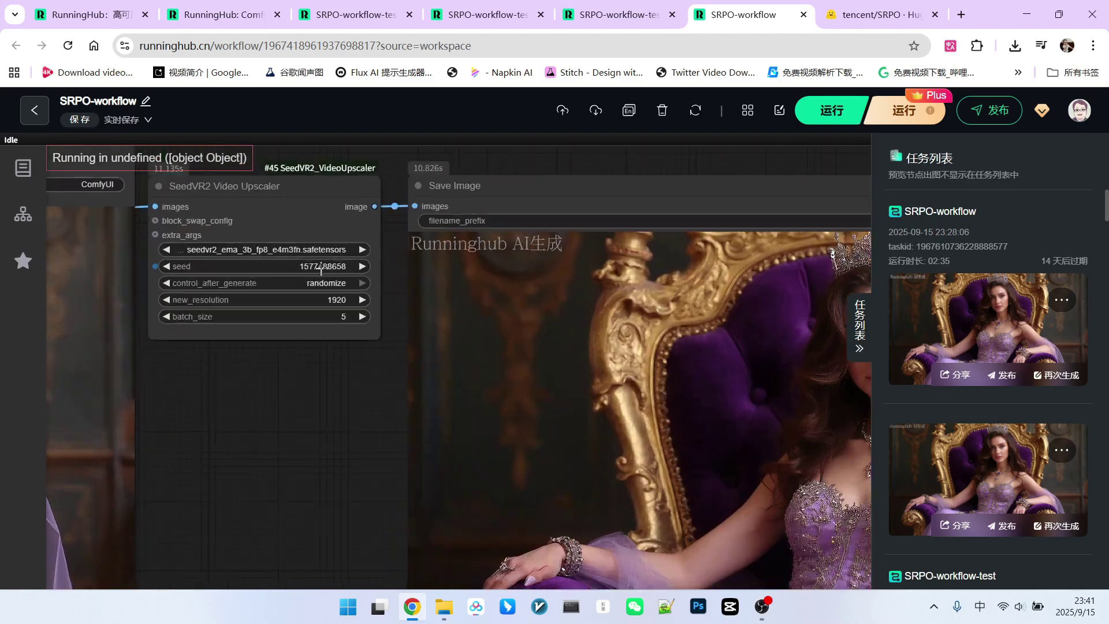
scroll(338, 312, up, 3)
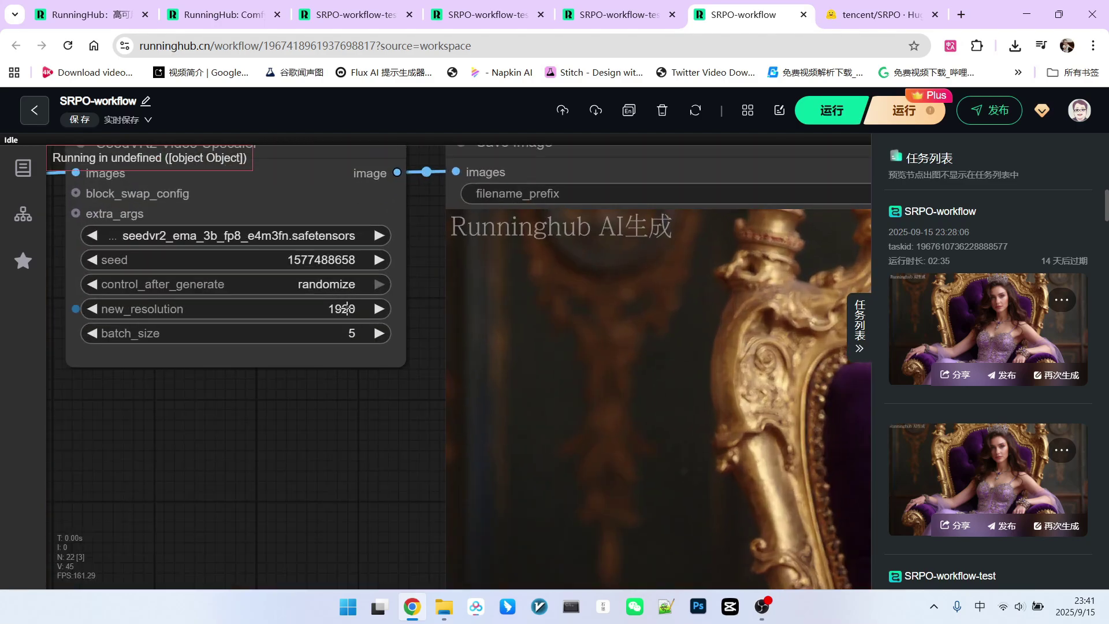
scroll(345, 310, down, 6)
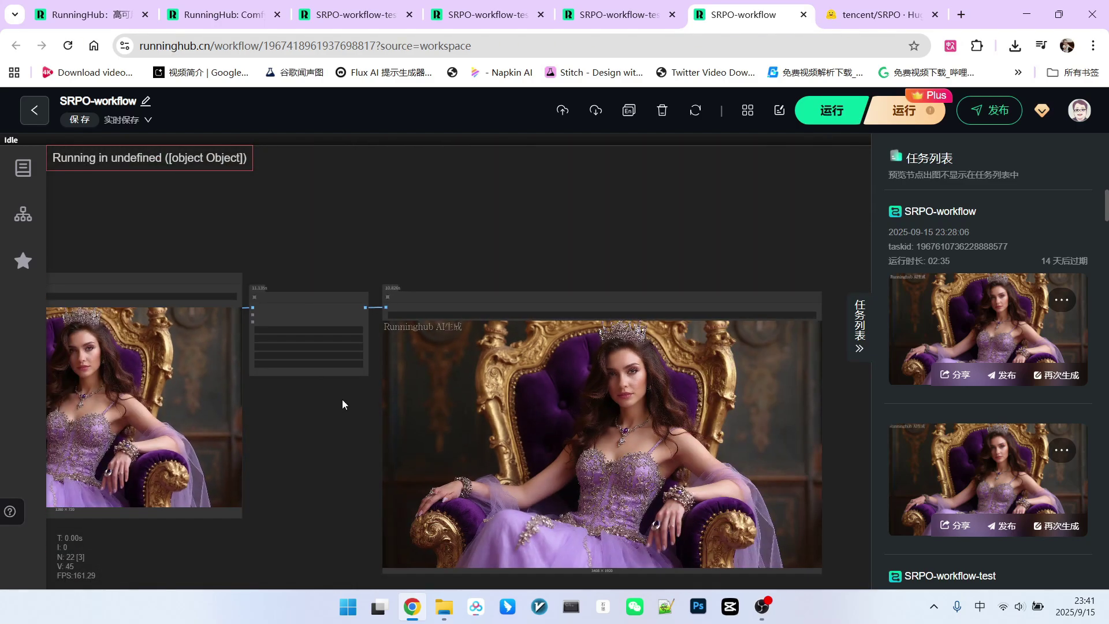
scroll(570, 341, up, 2)
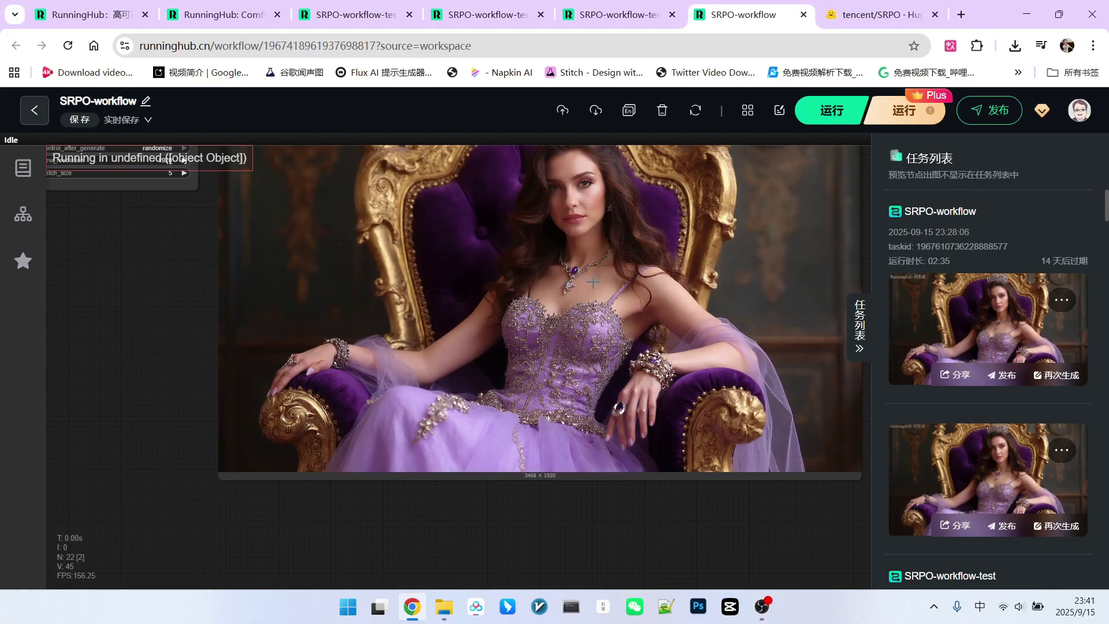
- View the whole SRPO workflow layout, from the reference image input to the upscaled output
scroll(569, 261, down, 5)
drag(288, 390, 538, 387)
scroll(546, 369, down, 2)
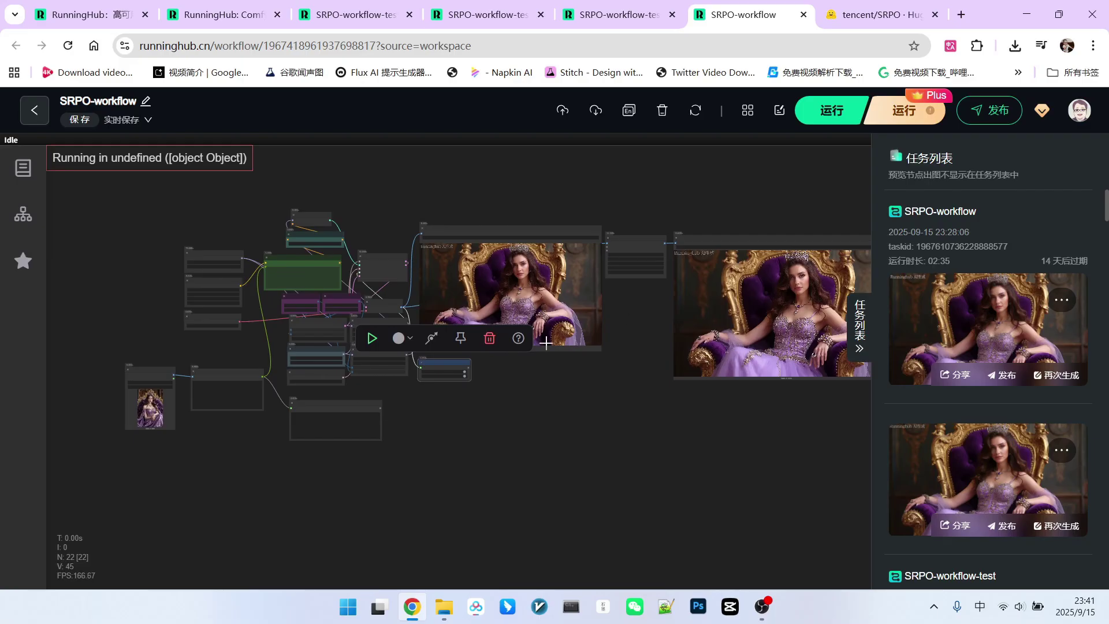
- Open the SRPO-workflow-test workflow and examine the woman's face in its original Save Image output at high magnification
drag(628, 306, 599, 320)
scroll(532, 330, up, 1)
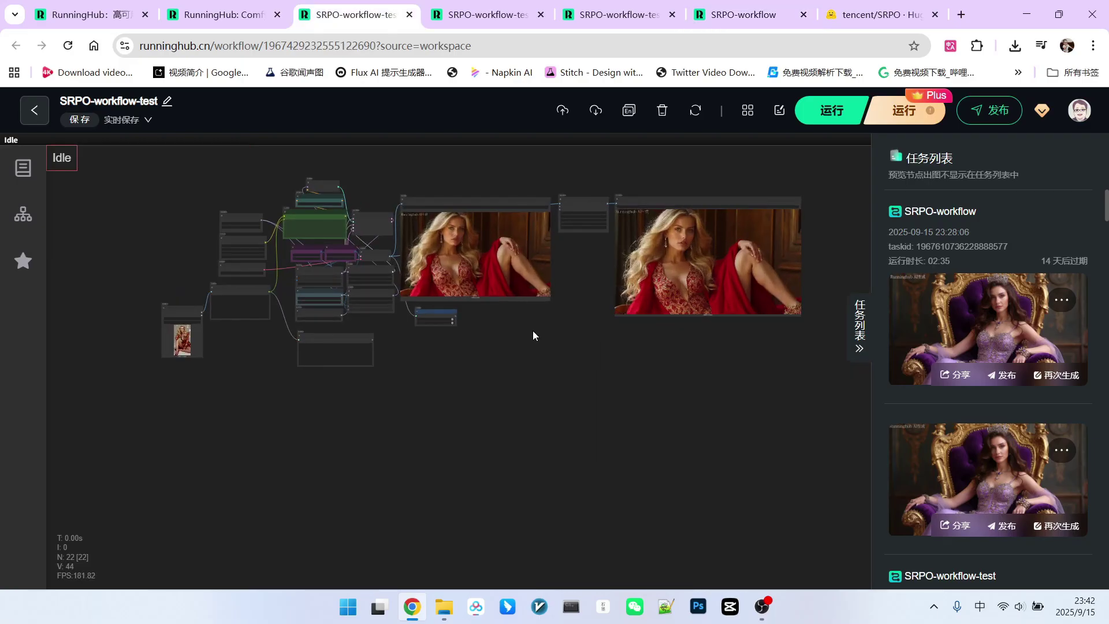
drag(486, 339, 548, 333)
scroll(612, 252, up, 2)
scroll(613, 249, up, 10)
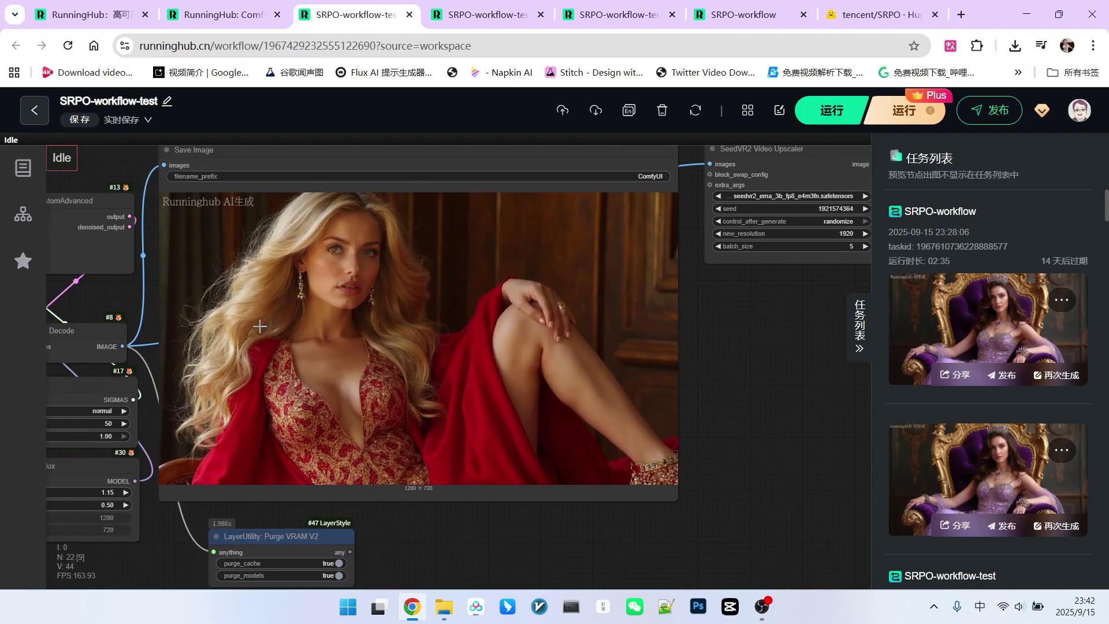
scroll(513, 238, up, 10)
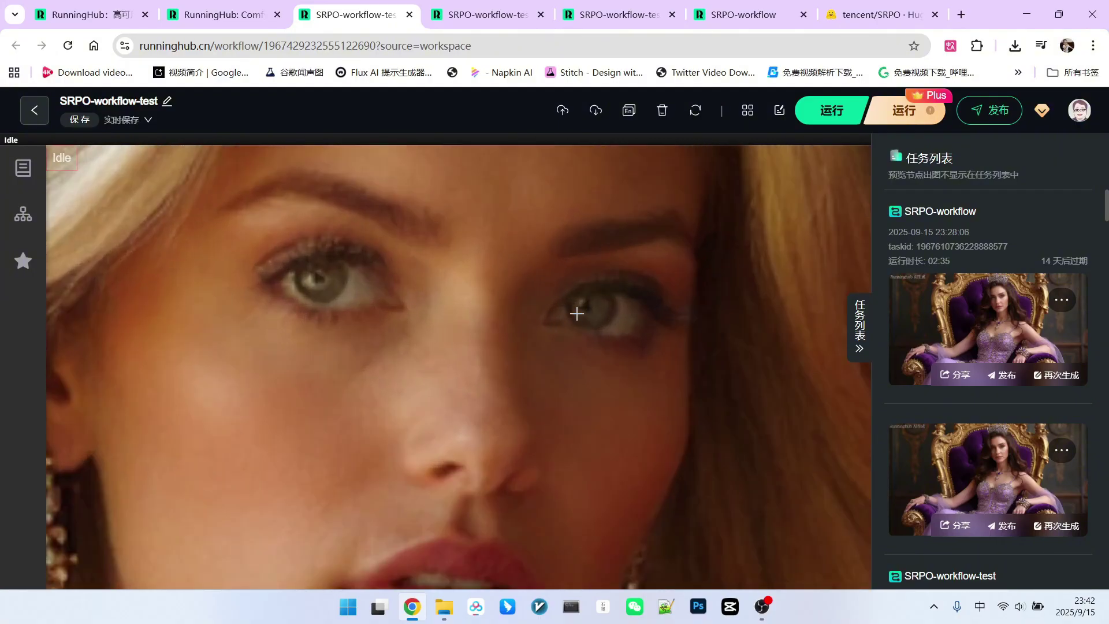
scroll(572, 318, down, 8)
- Check the SeedVR2 Video Upscaler node's model and resolution settings beside the upscaled output
drag(652, 363, 188, 427)
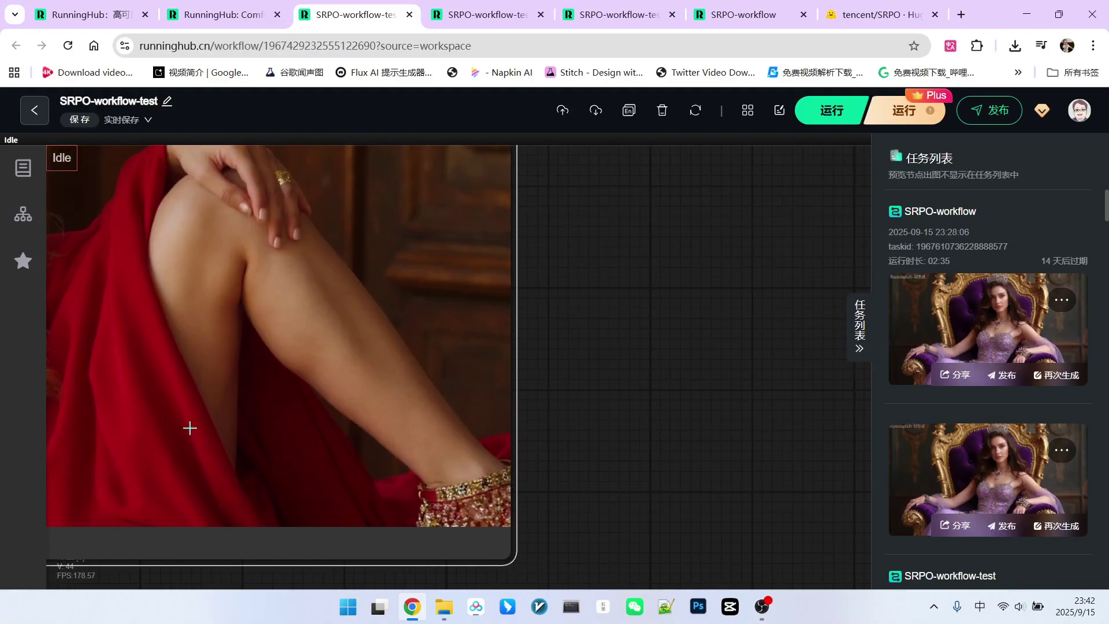
scroll(594, 387, down, 4)
drag(687, 376, 354, 362)
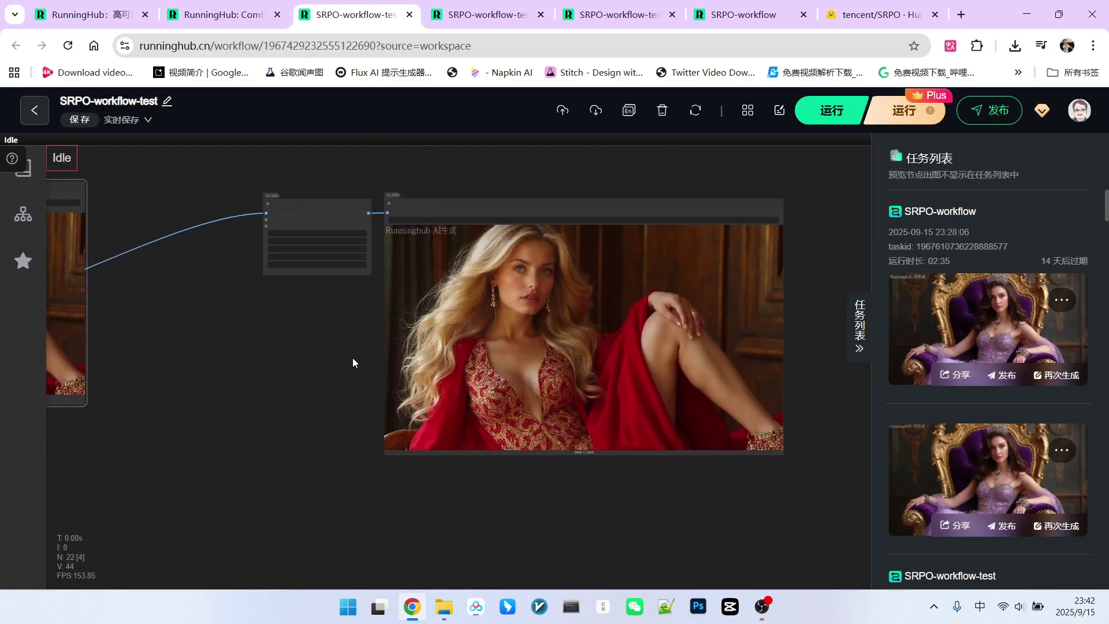
scroll(420, 340, up, 3)
drag(258, 273, 274, 391)
scroll(273, 392, up, 3)
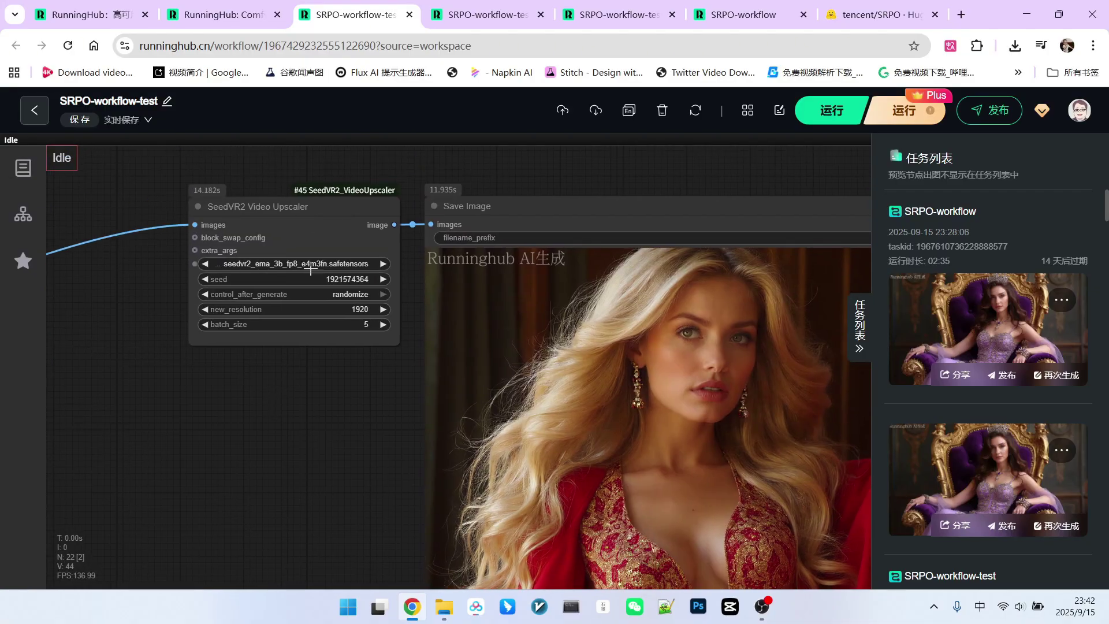
- Move the SeedVR2 Video Upscaler node and the upscaled Save Image node closer to the original Save Image node
scroll(347, 411, down, 5)
drag(347, 411, 269, 324)
scroll(464, 321, up, 15)
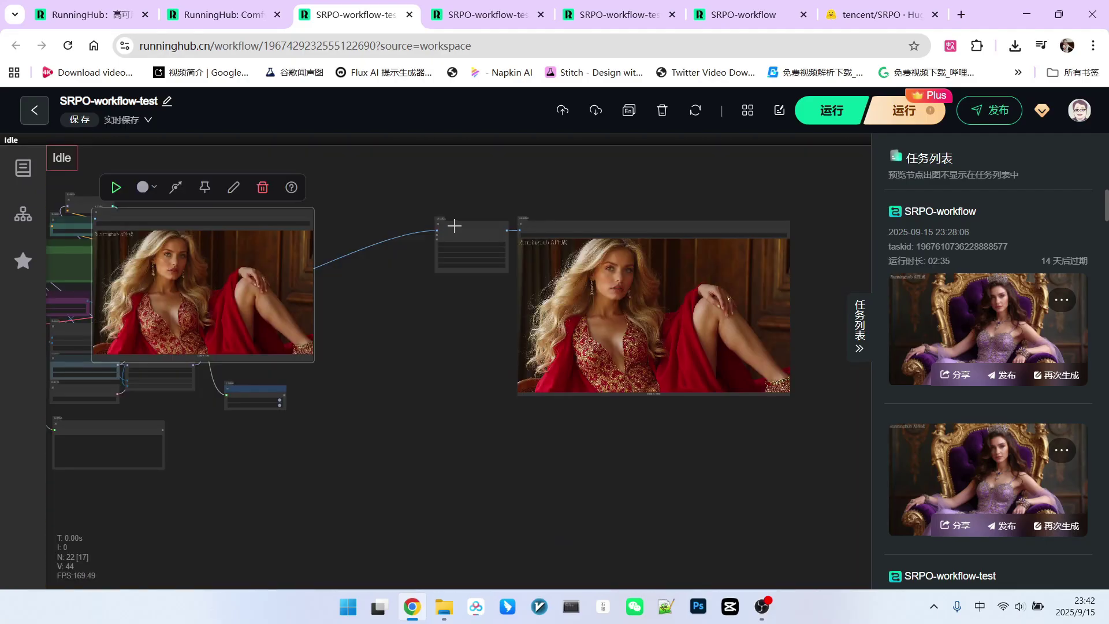
drag(472, 230, 368, 221)
drag(556, 227, 454, 227)
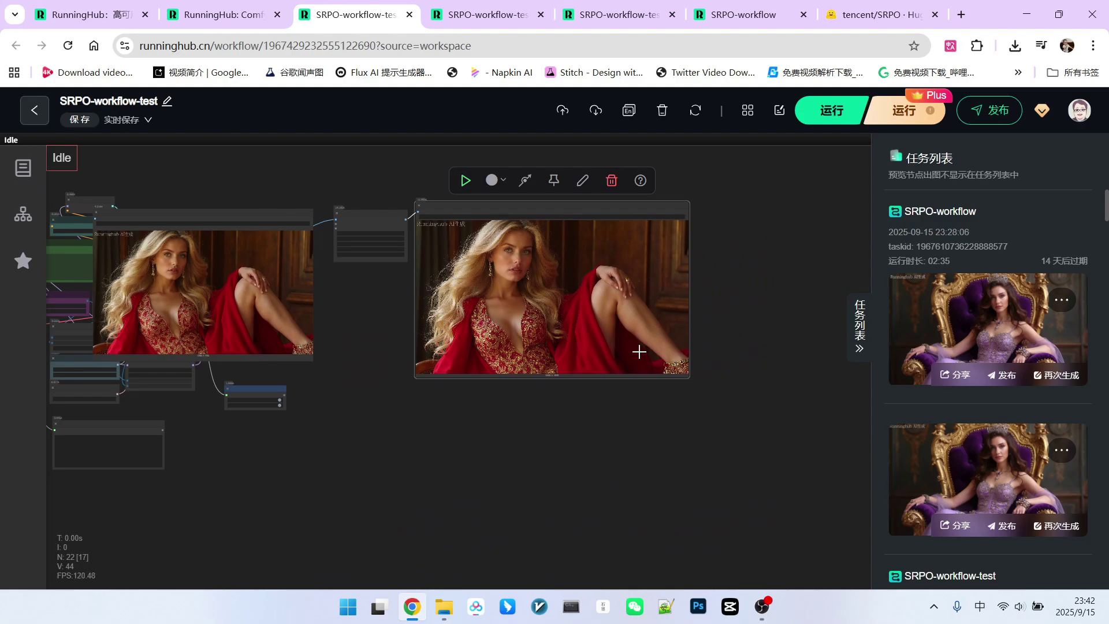
- Examine the eyes, eyebrows and skin texture of the upscaled blonde portrait at high magnification
key(.)
scroll(440, 214, up, 4)
scroll(440, 214, up, 3)
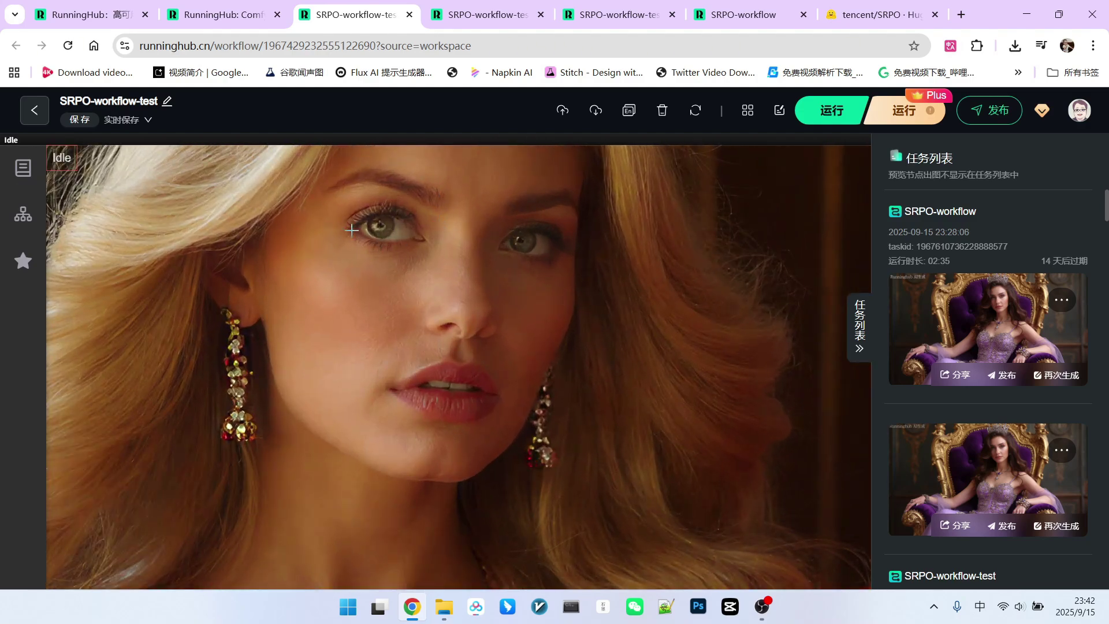
scroll(355, 275, up, 5)
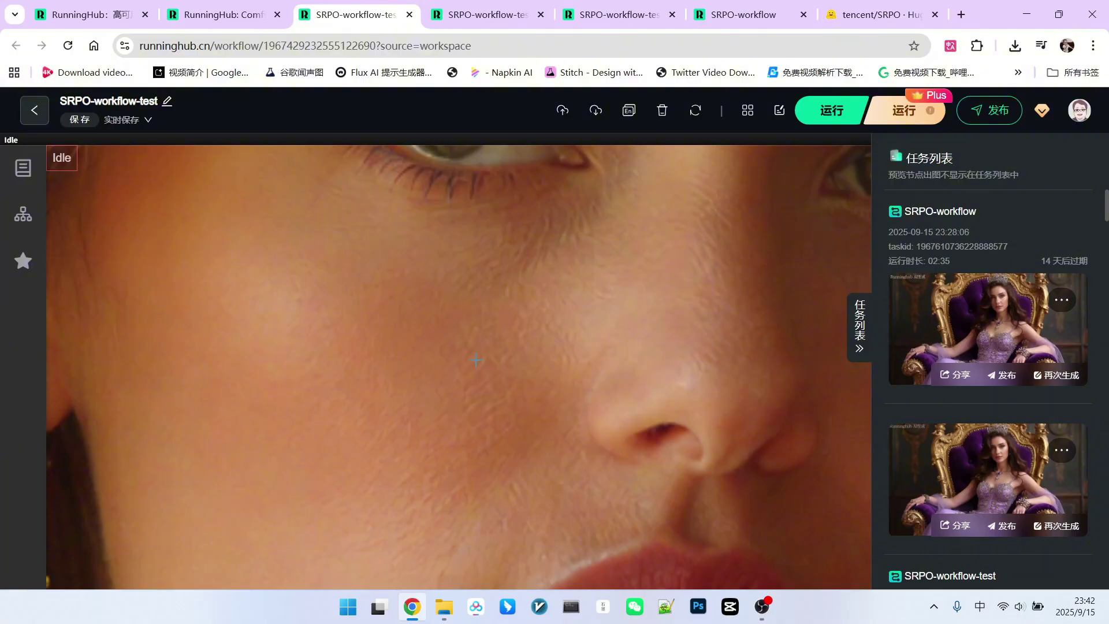
scroll(476, 359, down, 6)
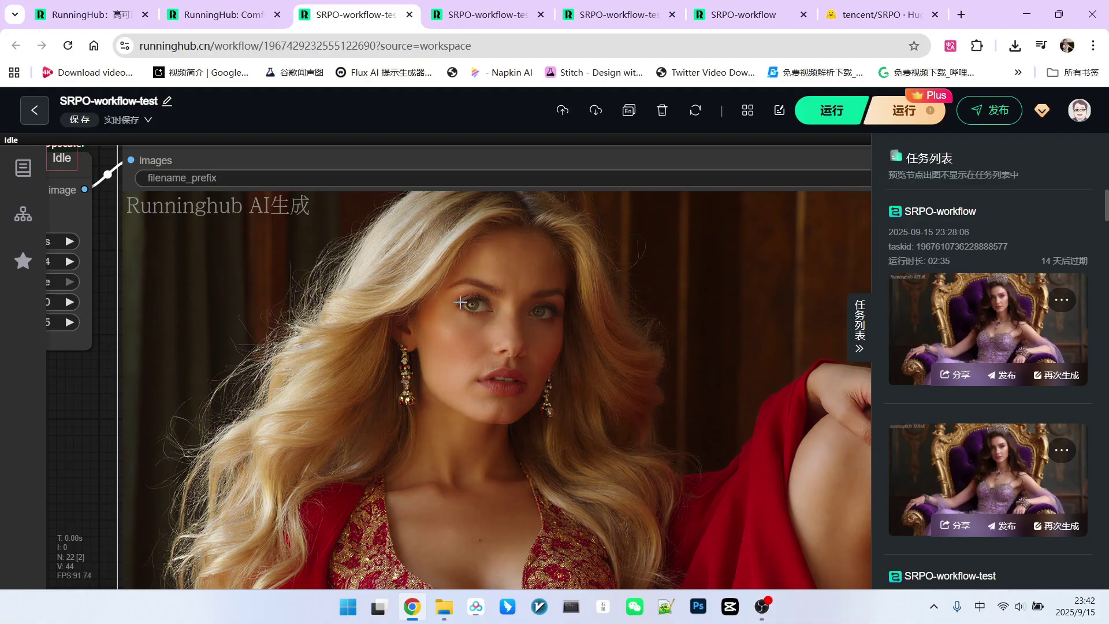
scroll(460, 302, up, 5)
scroll(627, 273, up, 2)
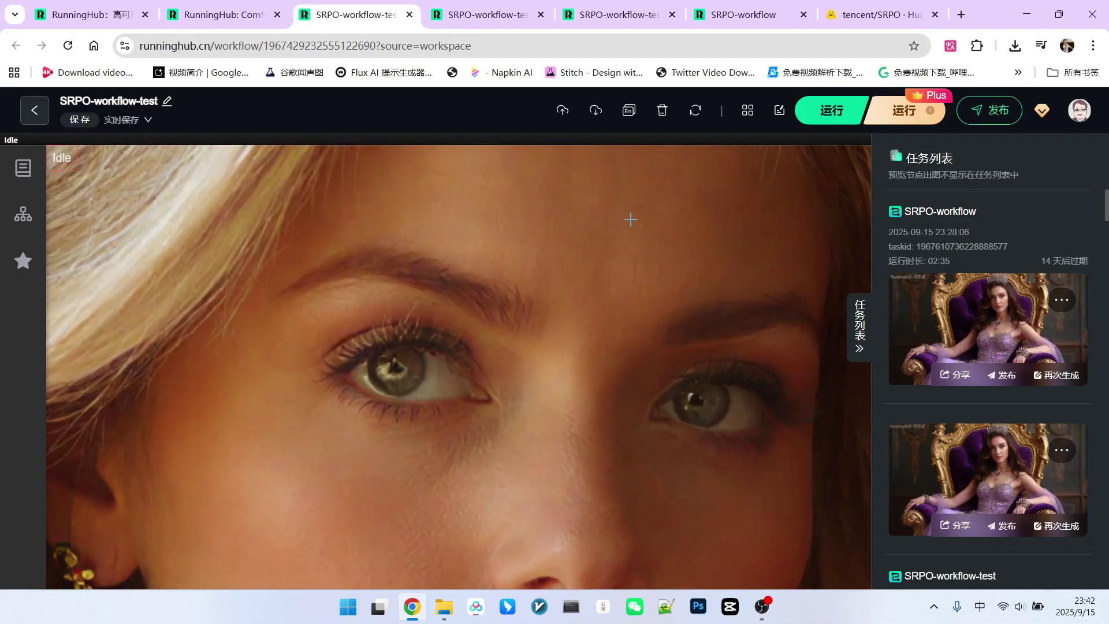
- View the whole upscaled image beside its upscaler node, including the hair, dress and hand
scroll(627, 313, down, 8)
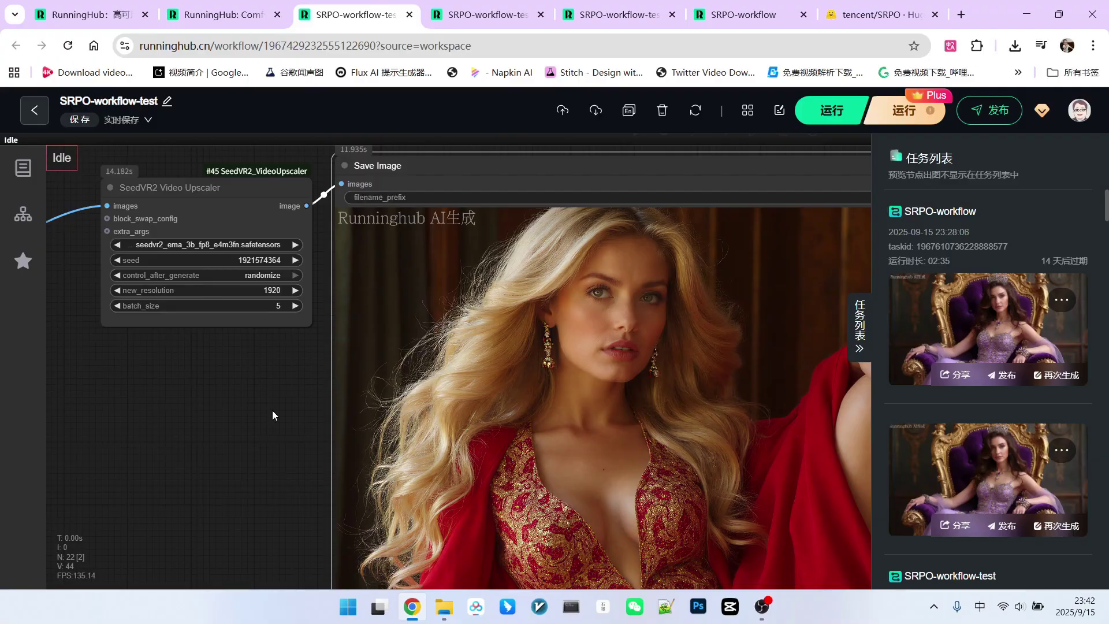
drag(272, 412, 87, 349)
scroll(466, 357, down, 3)
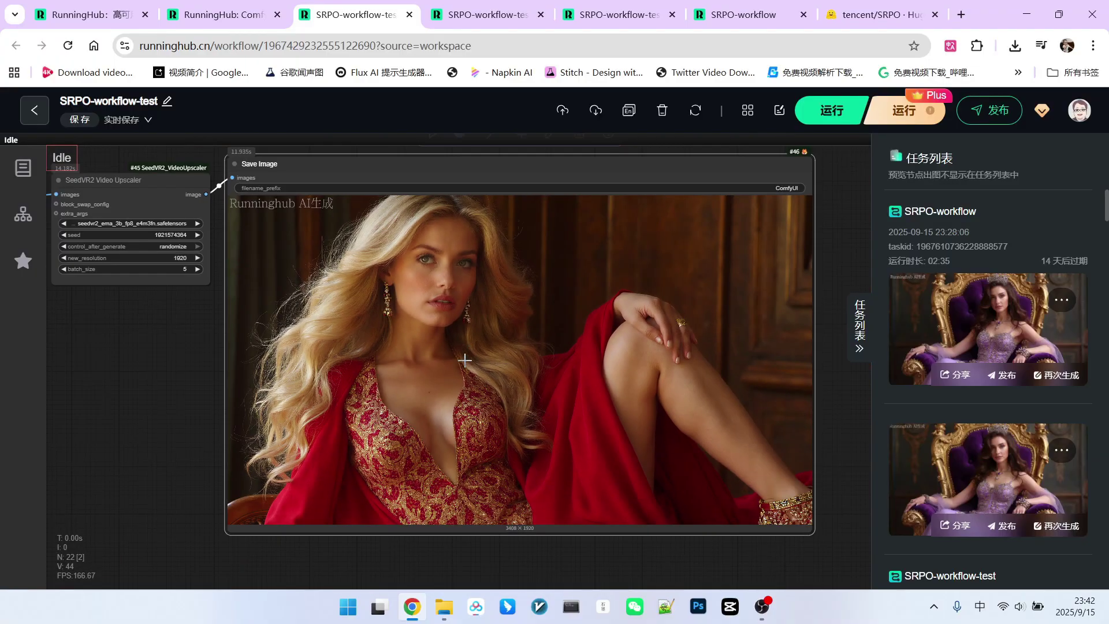
scroll(663, 288, up, 4)
scroll(663, 288, up, 1)
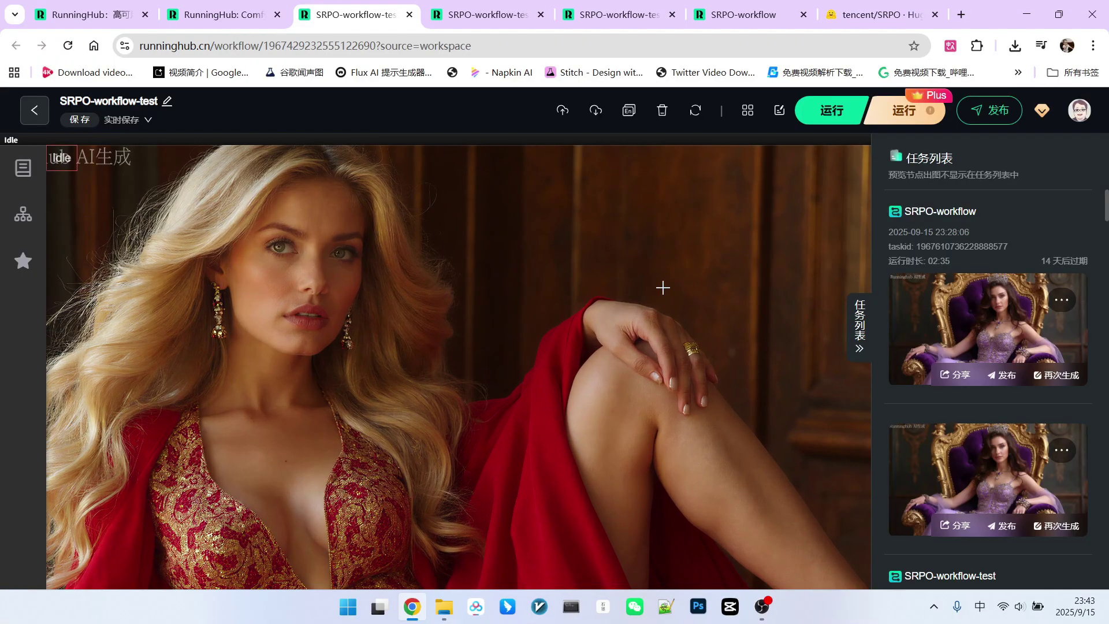
scroll(662, 287, down, 3)
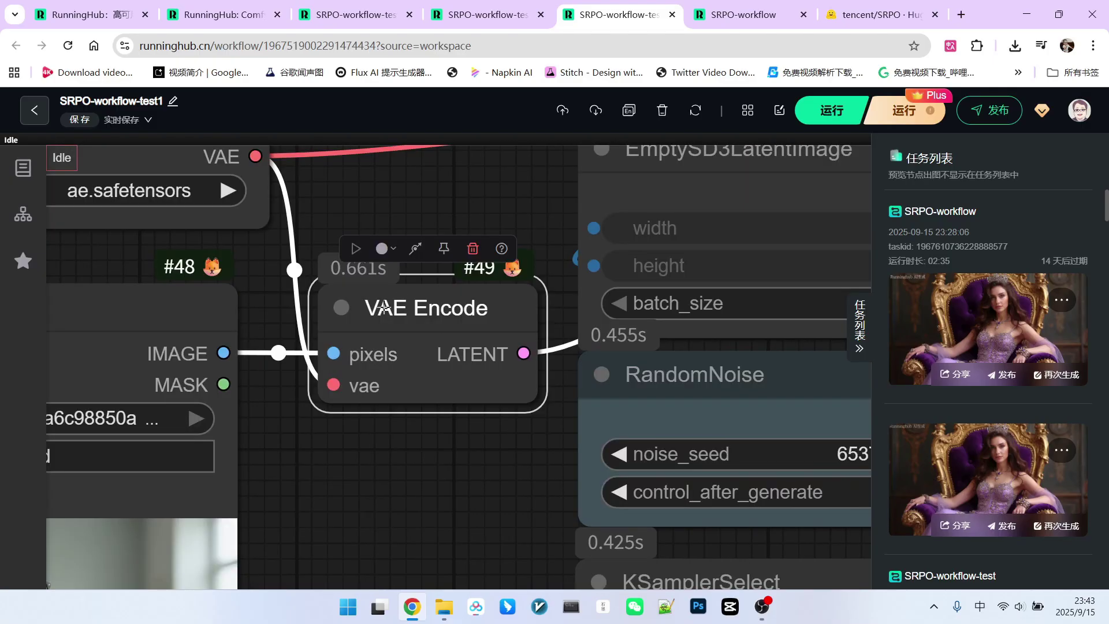
- In SRPO-workflow-test1, shift the VAE Encode node slightly toward the image loader and trace its latent connection
drag(416, 307, 392, 306)
scroll(379, 356, down, 4)
drag(445, 433, 257, 436)
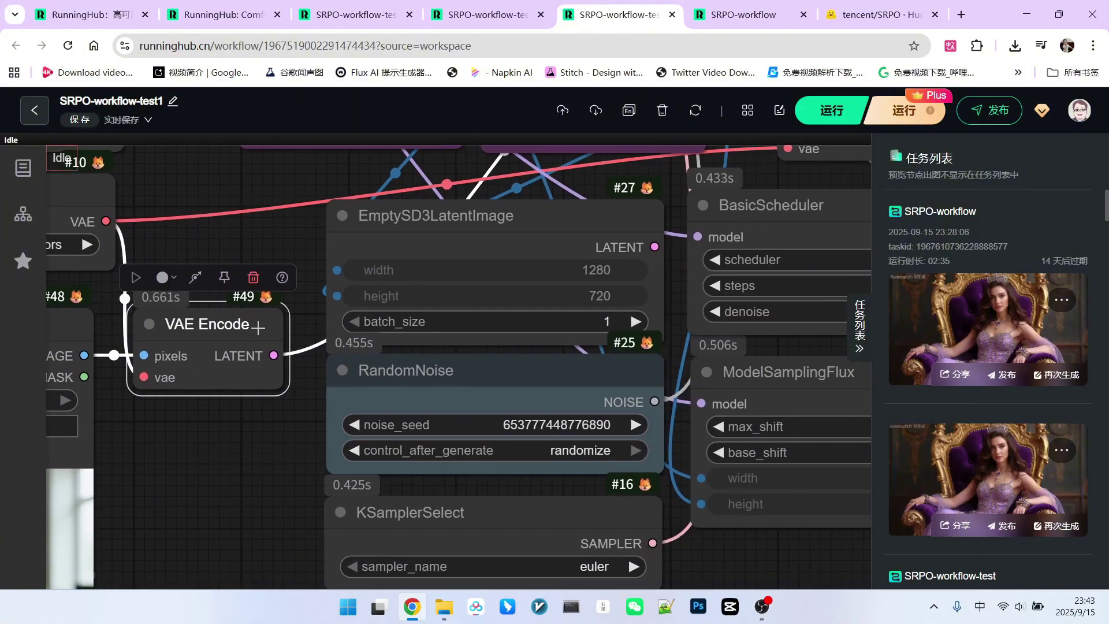
scroll(277, 373, down, 3)
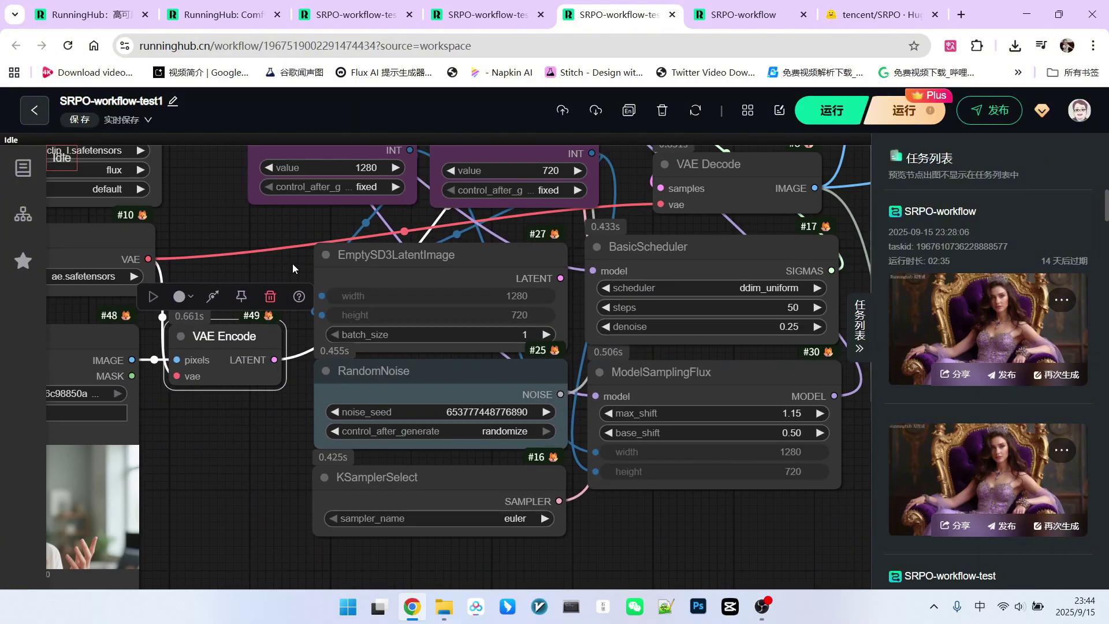
- Review the sampling nodes and read the text in the CLIP Text Encode positive prompt
drag(519, 233, 240, 349)
scroll(240, 350, down, 5)
scroll(366, 364, up, 3)
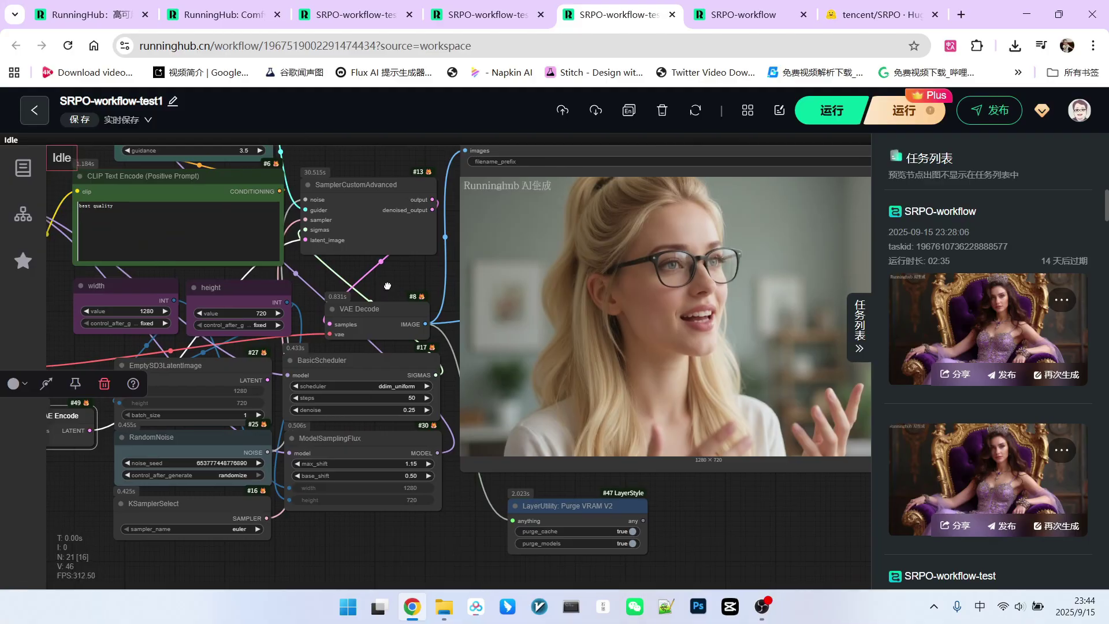
drag(242, 453, 230, 441)
scroll(340, 423, up, 5)
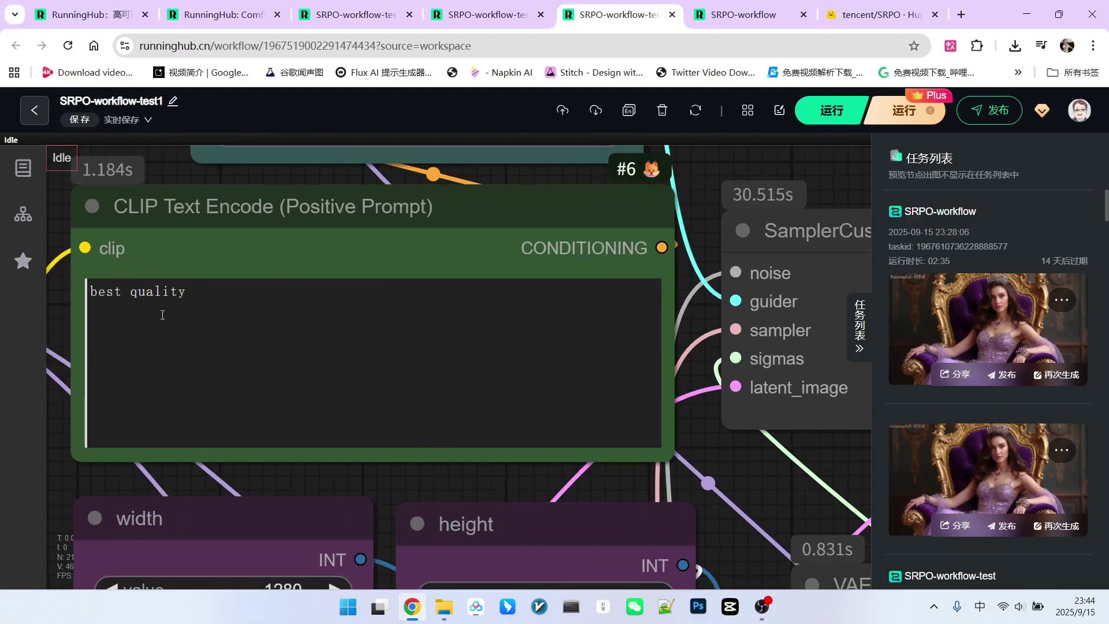
- Nudge the EmptySD3LatentImage node slightly out of line with the RandomNoise node
scroll(302, 287, down, 10)
drag(536, 223, 517, 150)
drag(604, 540, 587, 446)
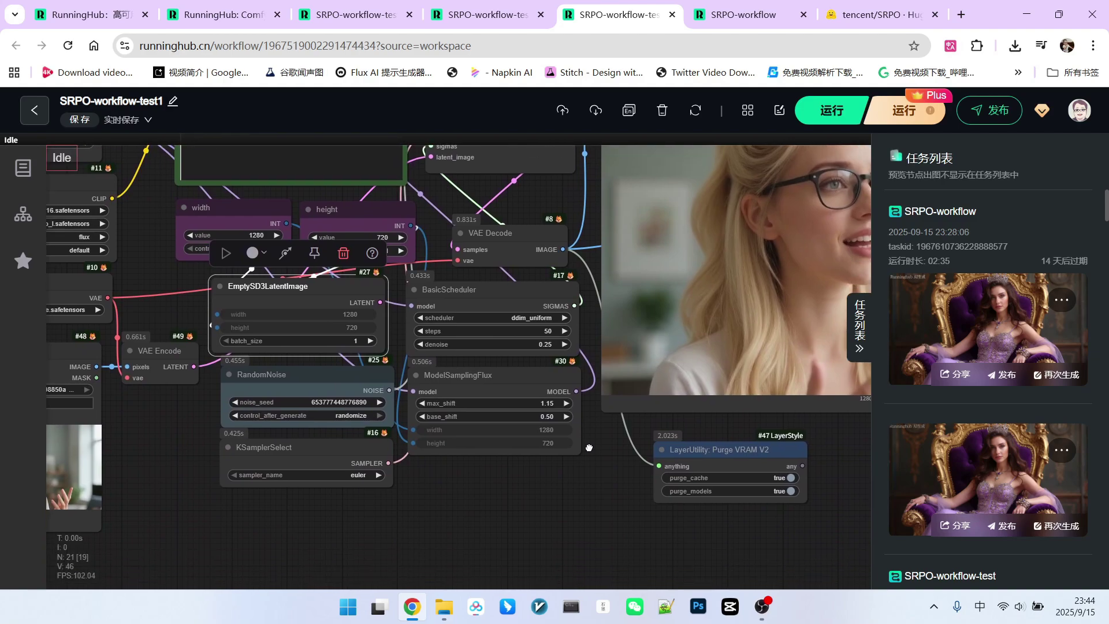
- Examine the scheduler, steps and denoise settings of the BasicScheduler node
scroll(370, 494, up, 6)
drag(532, 471, 453, 573)
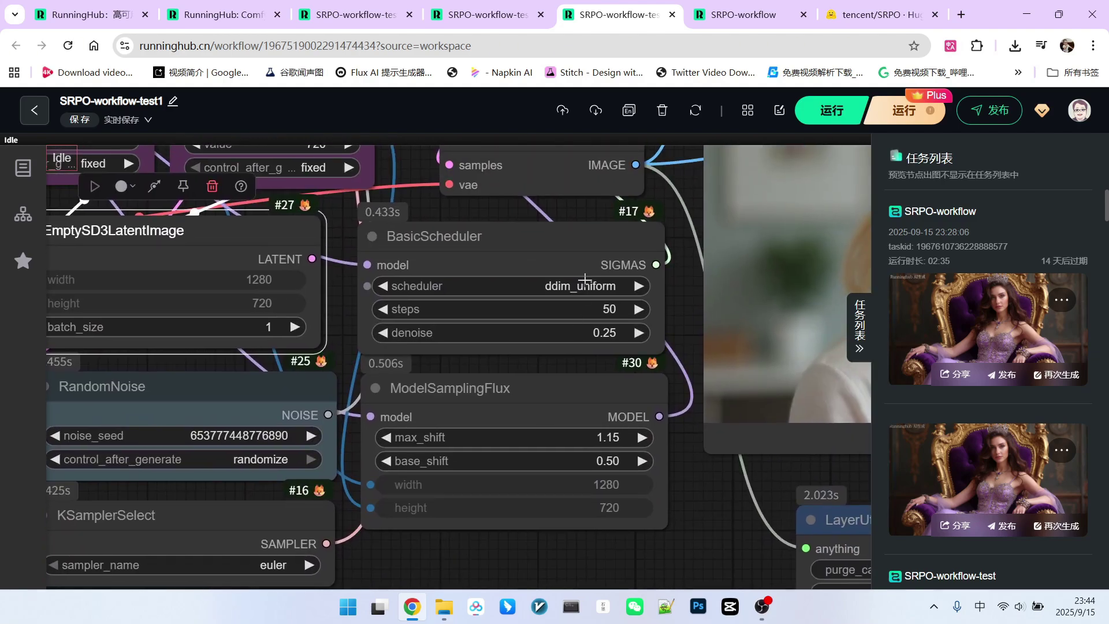
scroll(585, 273, up, 7)
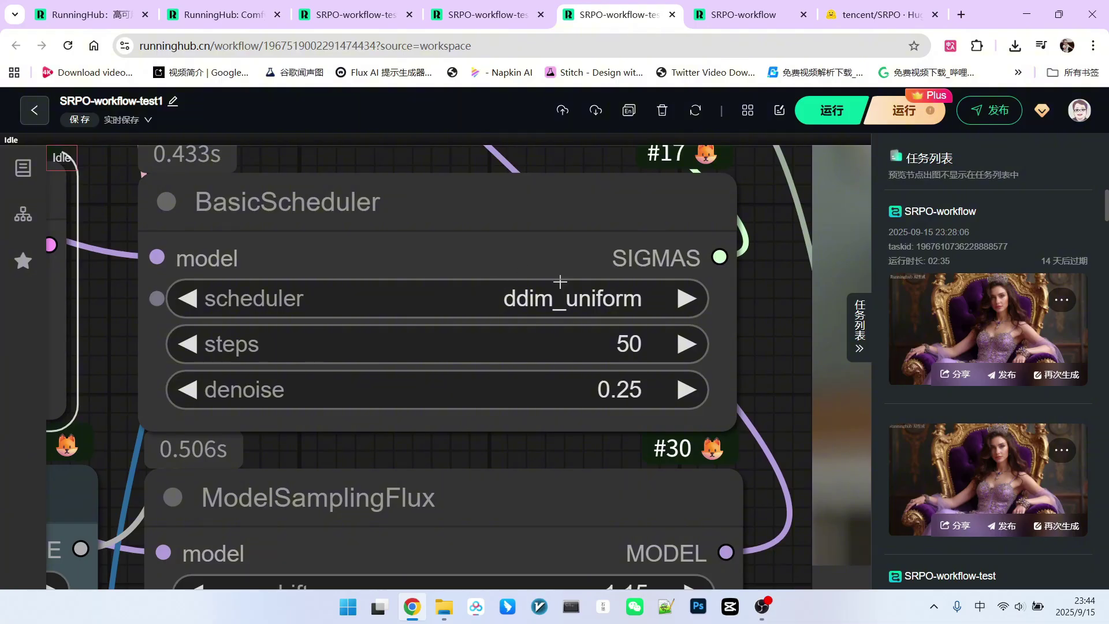
scroll(486, 219, down, 2)
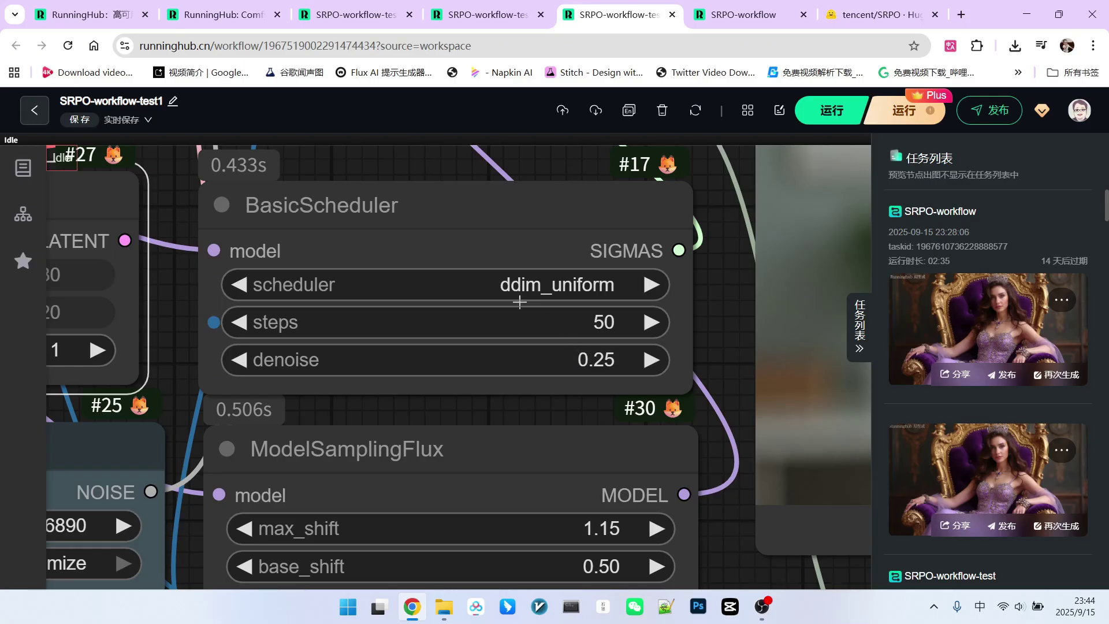
scroll(490, 300, down, 1)
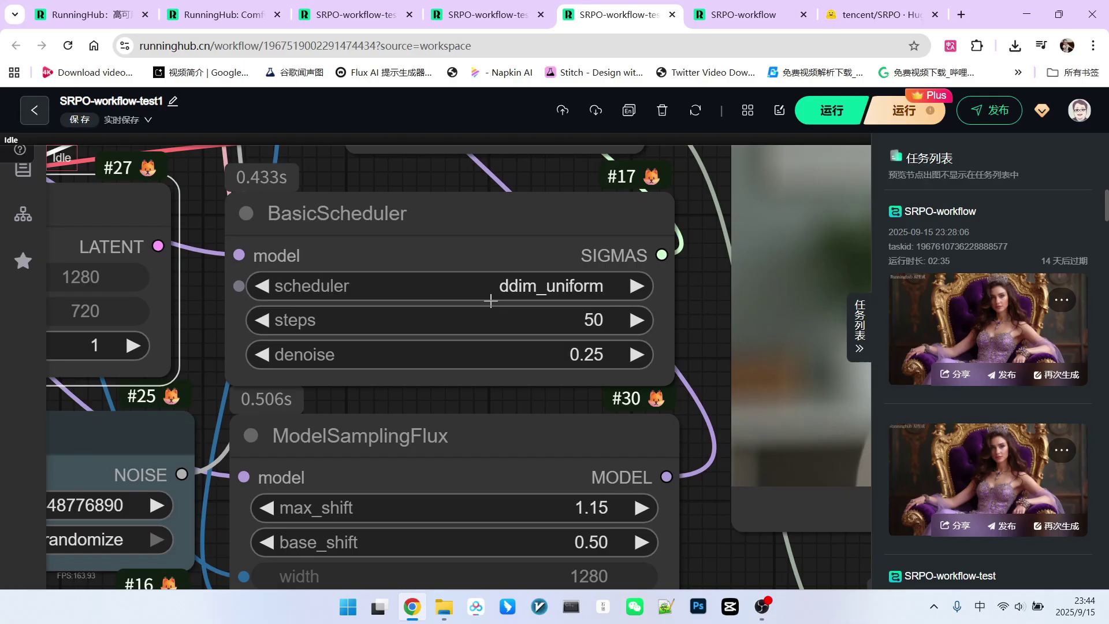
scroll(490, 299, down, 10)
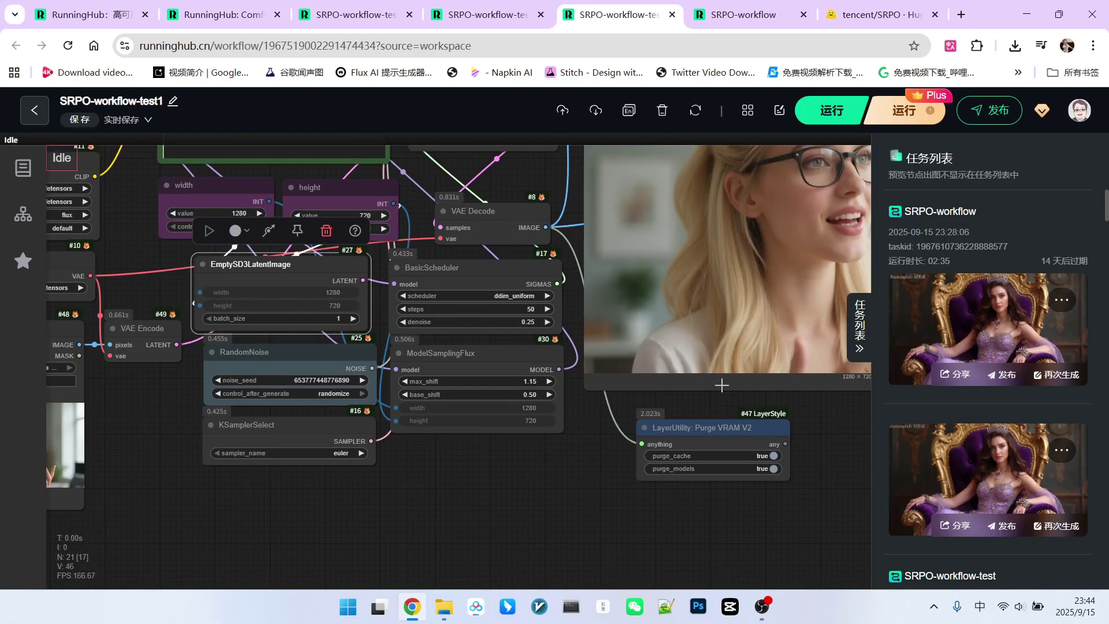
- Examine the mouth, skin and glasses of the woman in the original Save Image output
drag(802, 406, 459, 531)
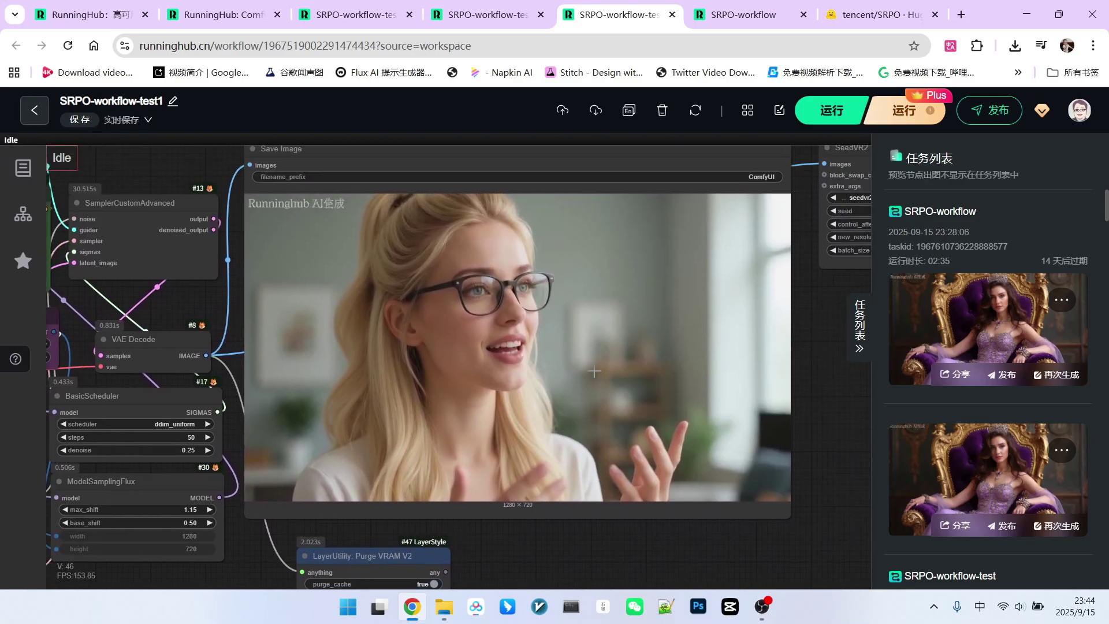
scroll(601, 325, up, 3)
scroll(538, 336, up, 8)
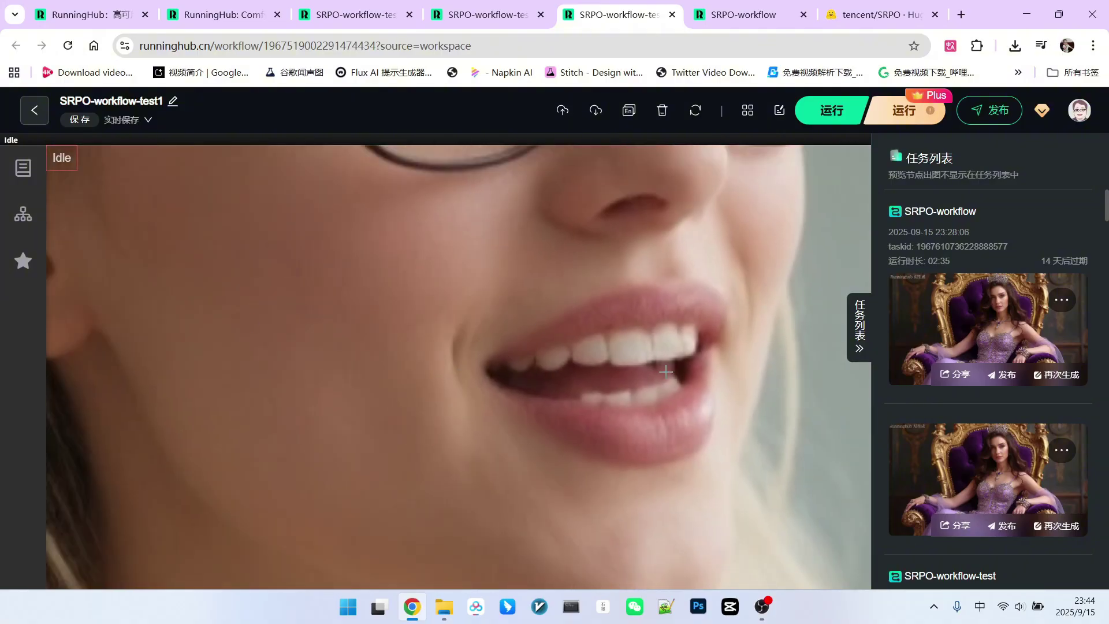
scroll(663, 340, down, 8)
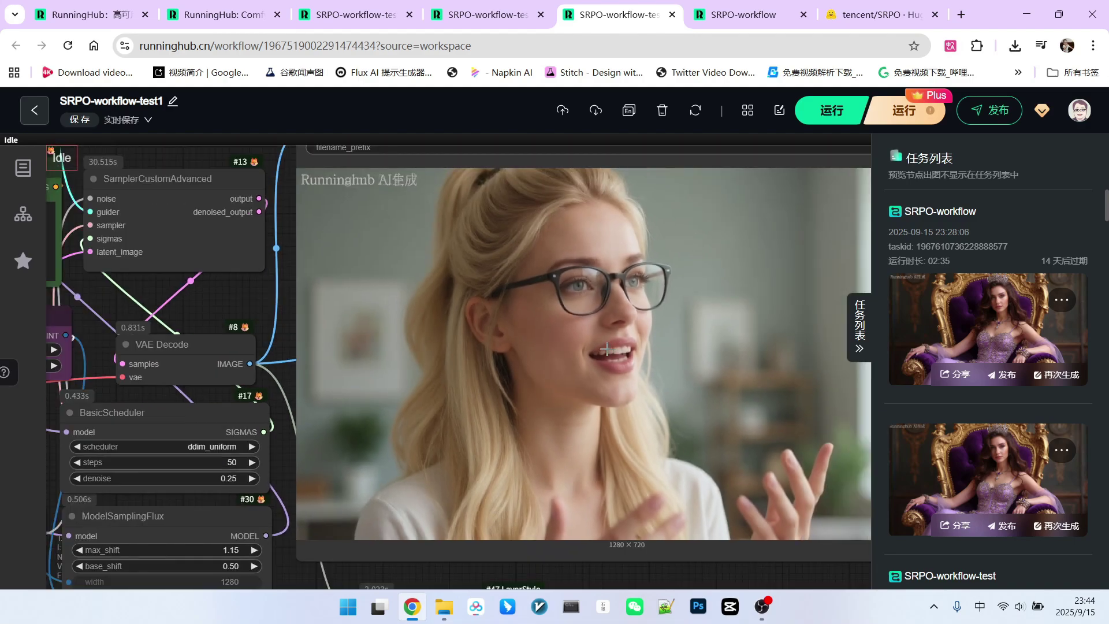
scroll(285, 349, up, 8)
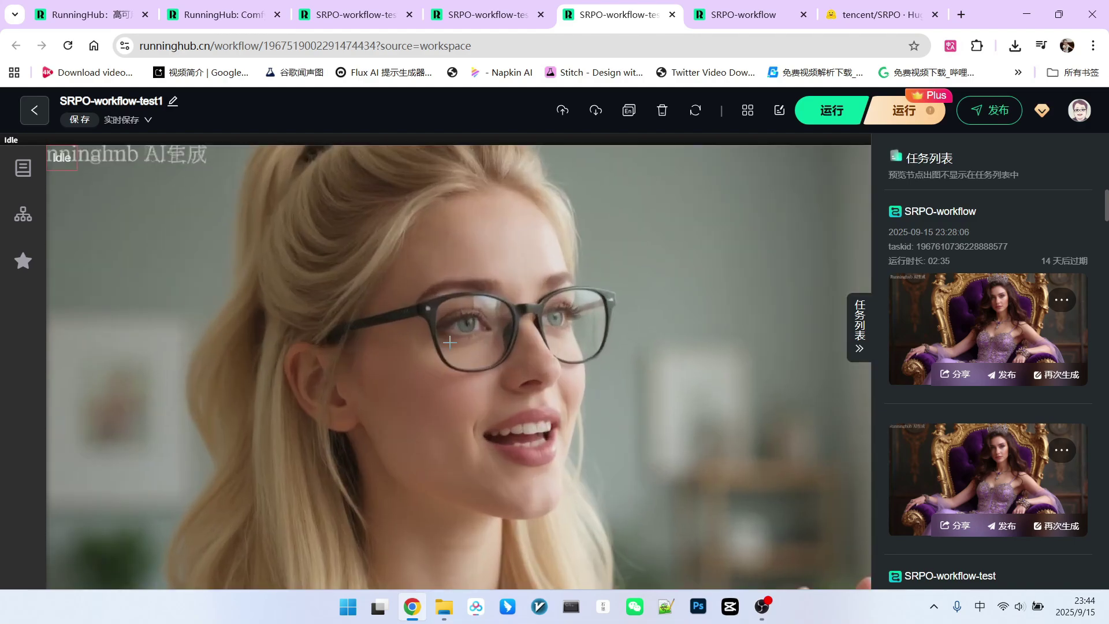
scroll(414, 295, down, 8)
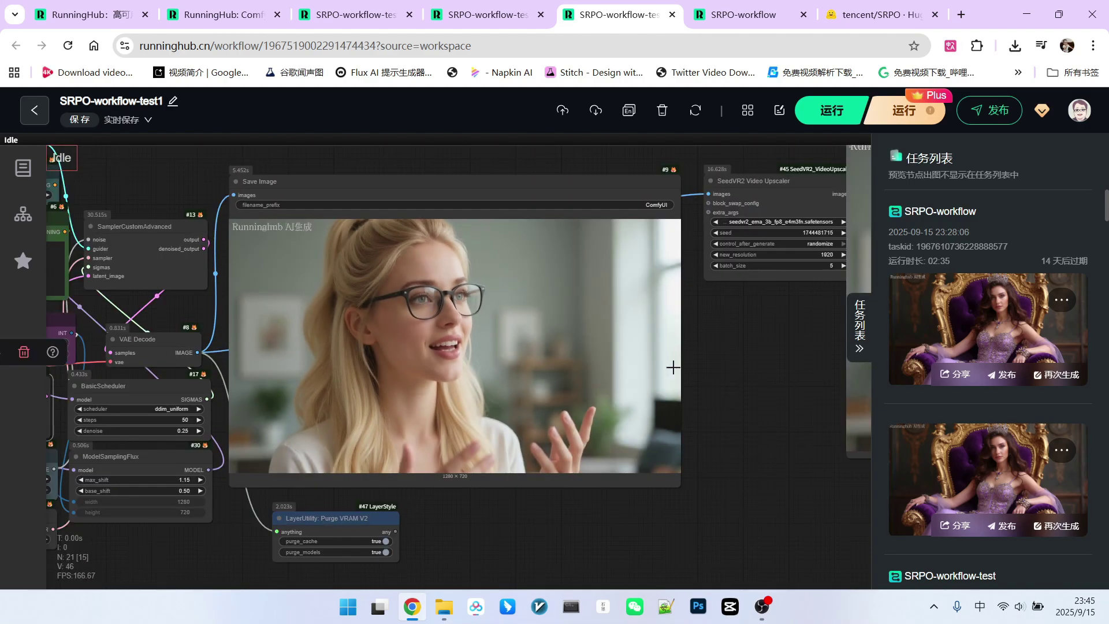
- Move the upscaled Save Image node clear of the SeedVR2 Video Upscaler node
drag(669, 366, 264, 451)
scroll(534, 303, up, 4)
scroll(483, 178, down, 6)
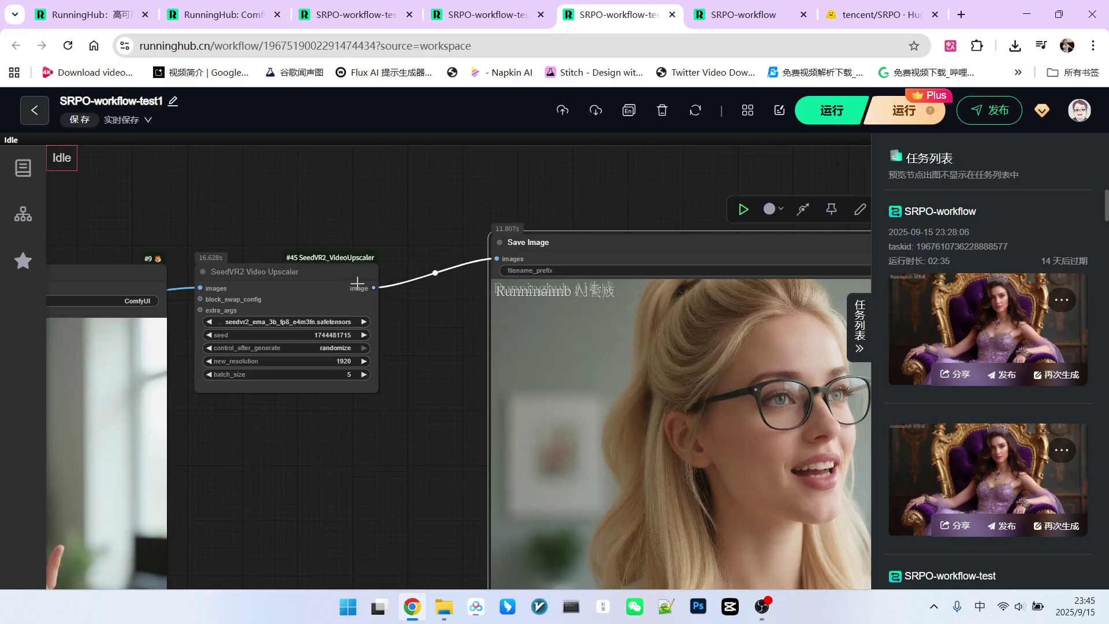
- Examine the eyes and glasses in the upscaled image and move its Save Image node nearer the upscaler
scroll(415, 398, up, 10)
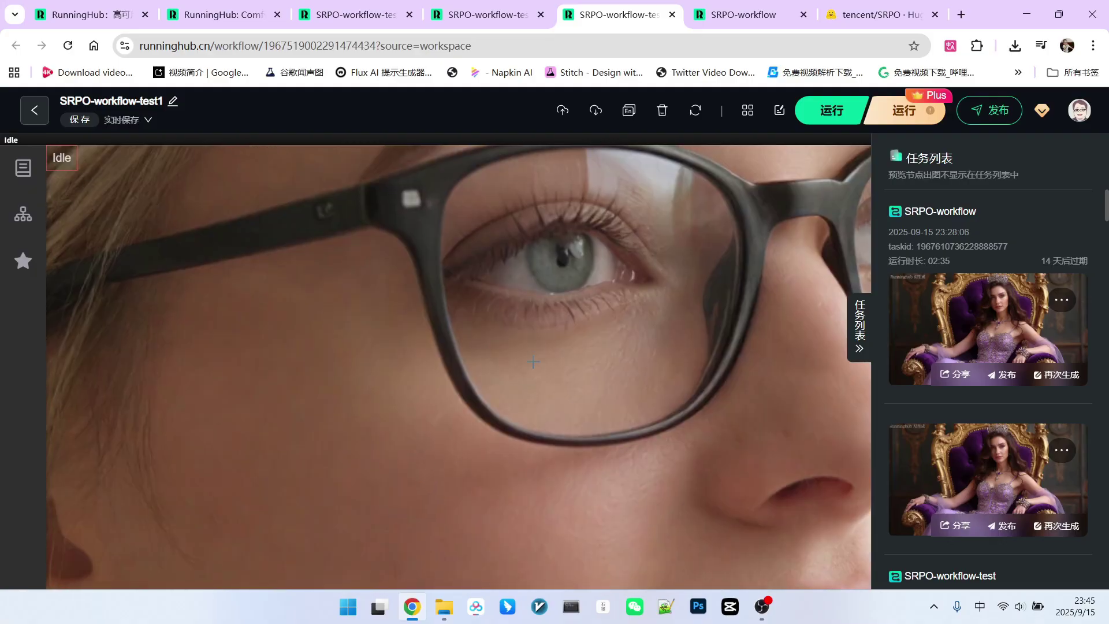
scroll(425, 365, down, 3)
drag(555, 456, 346, 434)
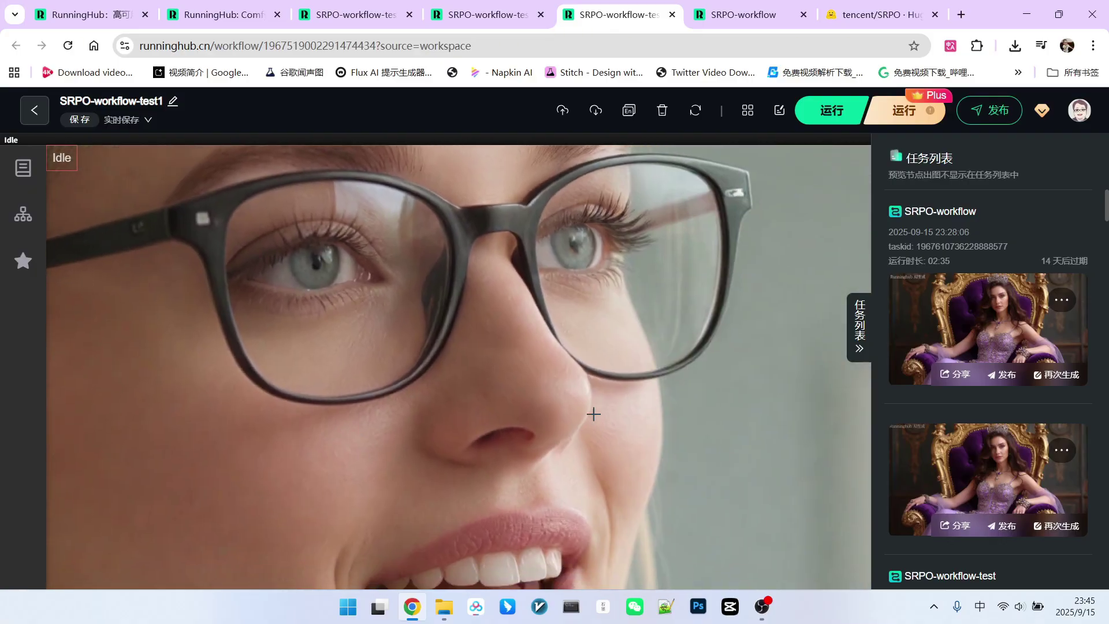
scroll(570, 420, down, 4)
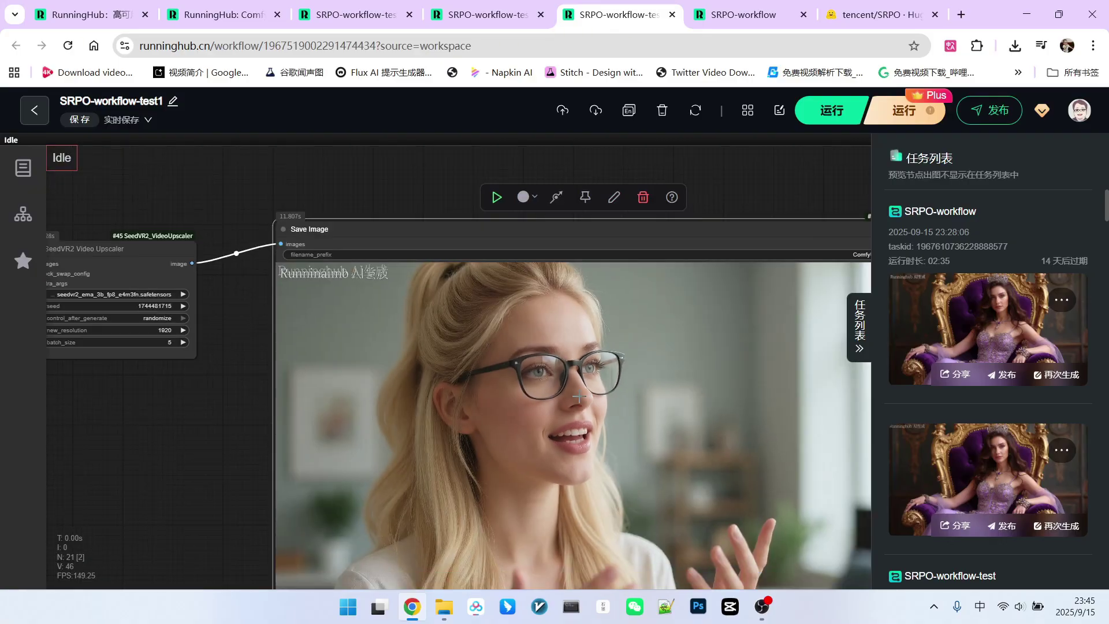
drag(437, 243, 400, 226)
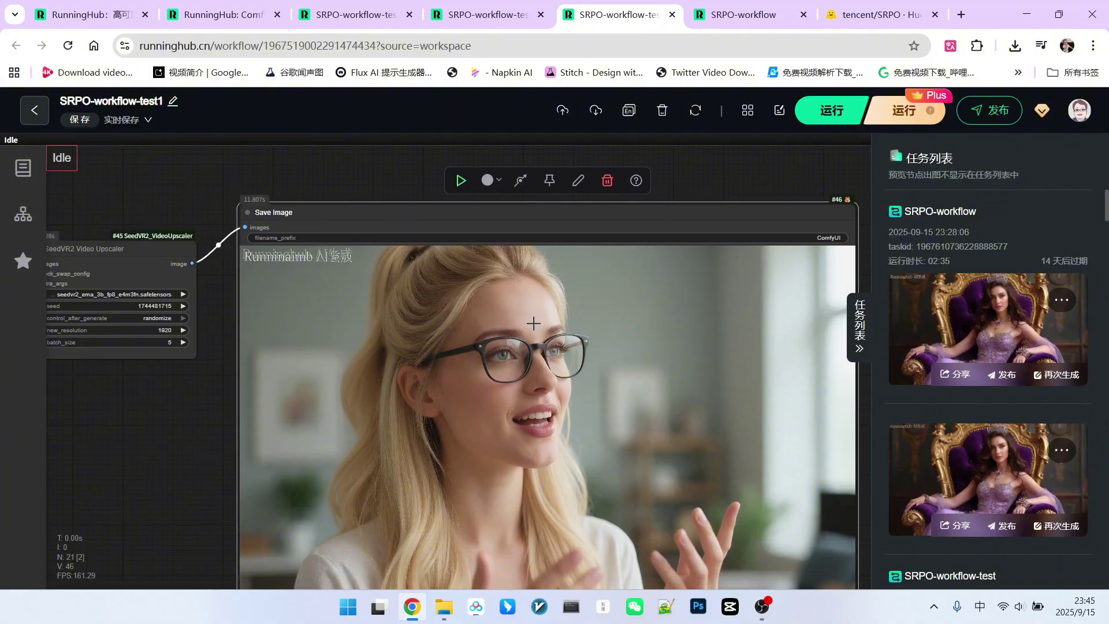
- Open the SRPO-workflow-test2 workflow and examine the dark-haired woman's face and glasses up close
click(491, 15)
scroll(110, 440, up, 4)
scroll(376, 323, up, 10)
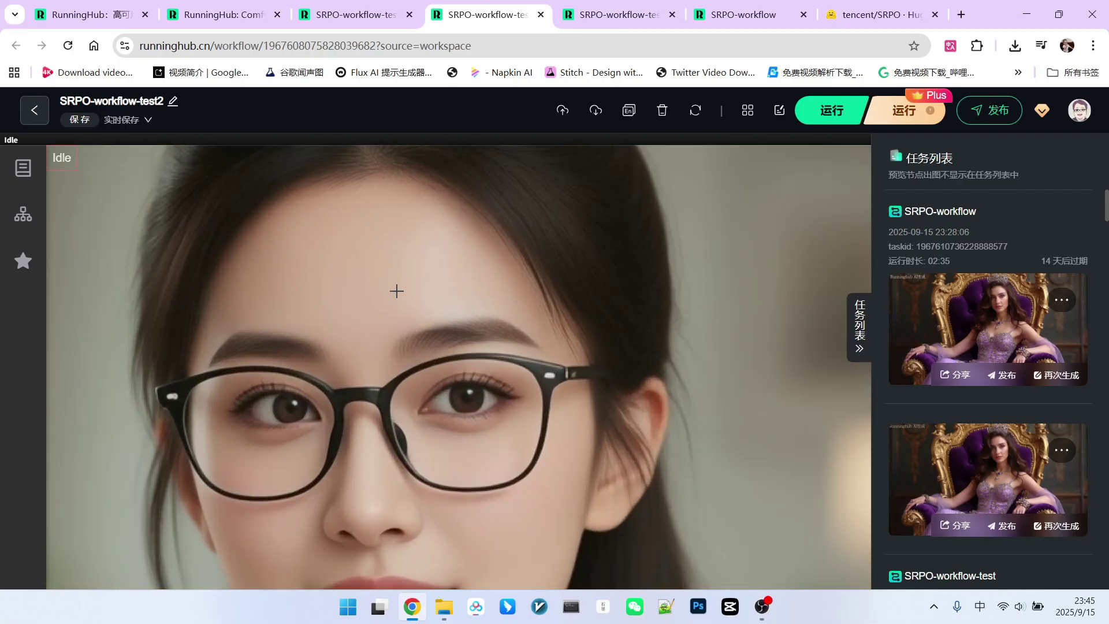
scroll(396, 340, down, 15)
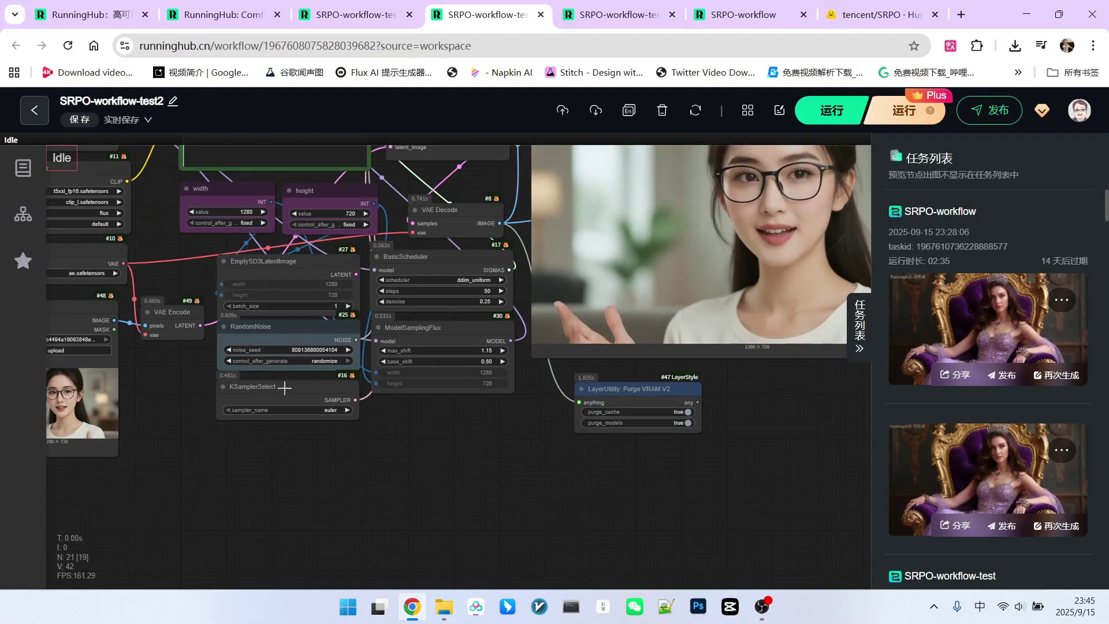
- Examine the lips, teeth and skin in the upscaled output of SRPO-workflow-test2 at high magnification
drag(469, 424, 8, 462)
drag(503, 458, 42, 534)
scroll(543, 353, up, 4)
scroll(586, 308, up, 10)
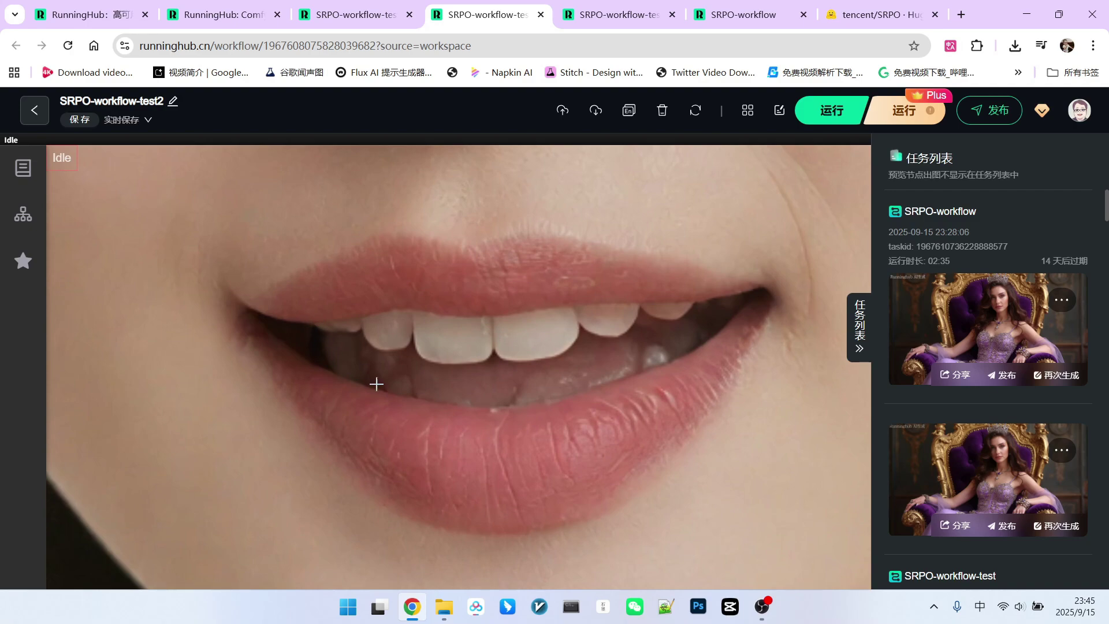
scroll(369, 282, down, 12)
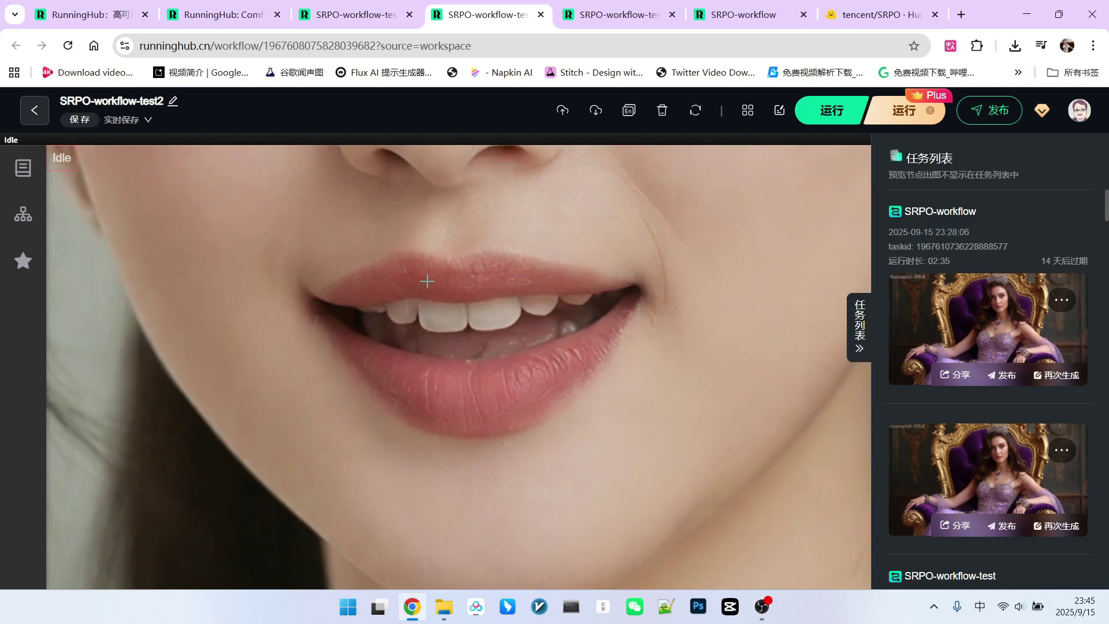